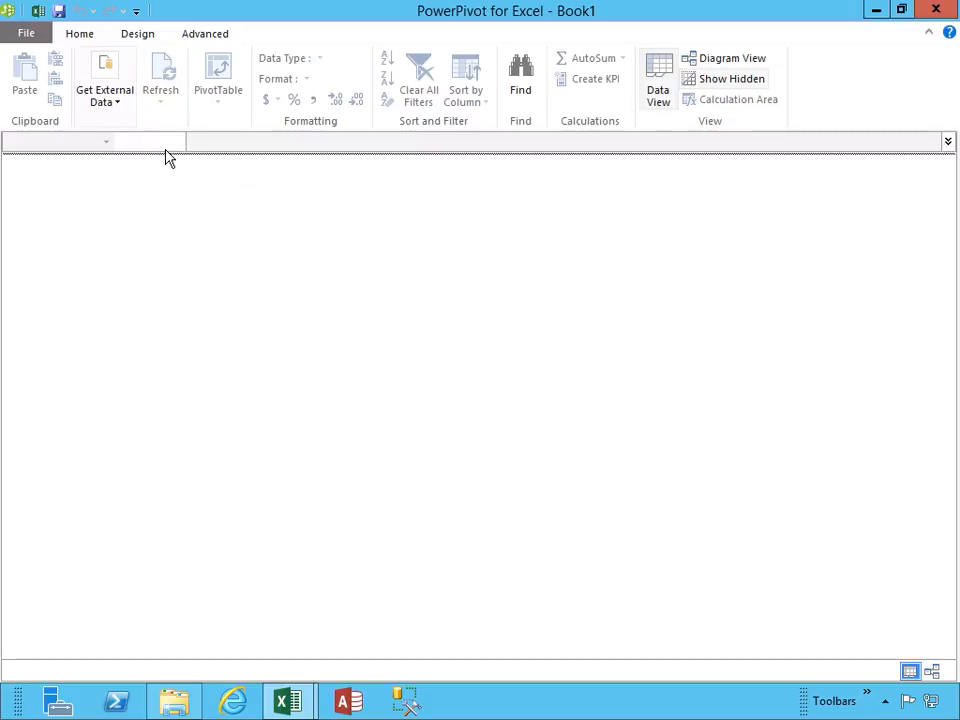
Start a table import from other external sources, with Excel File as the data source type
left_click(103, 106)
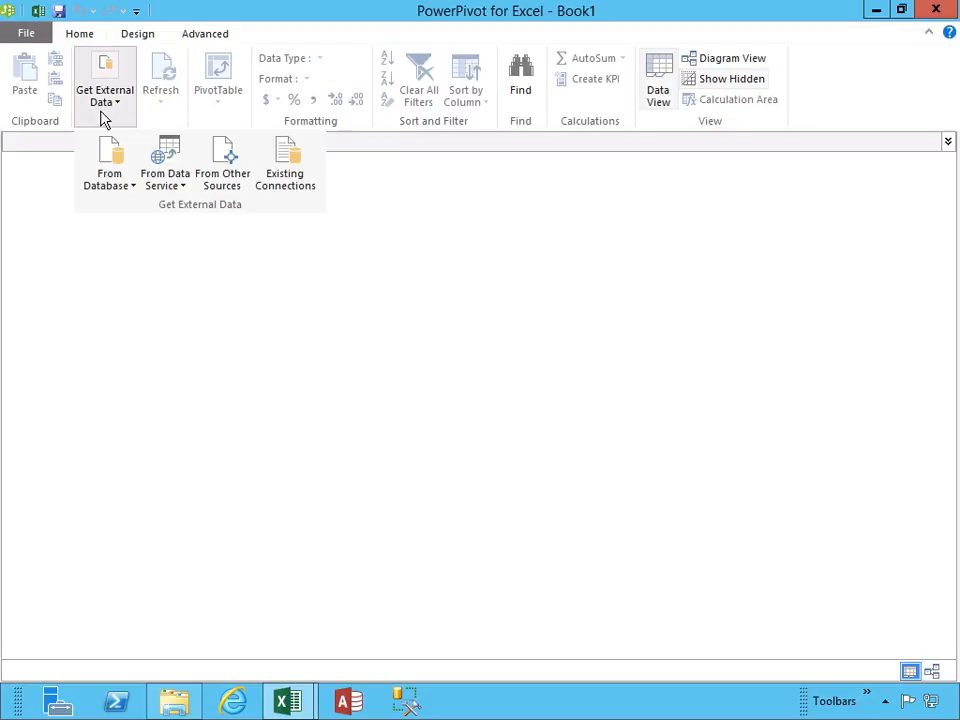
left_click(122, 188)
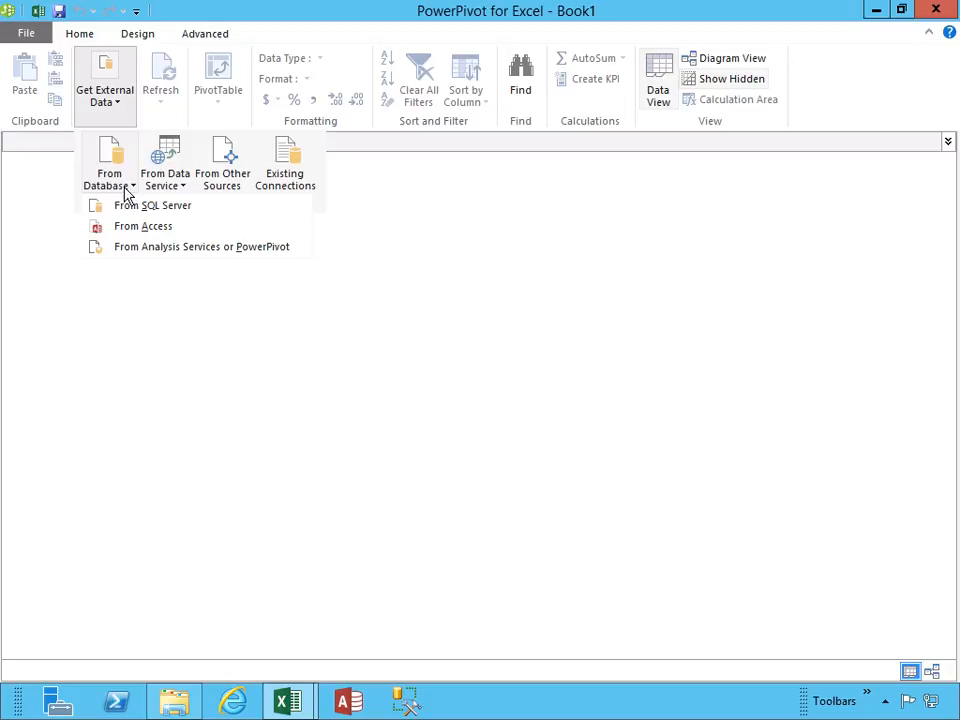
left_click(229, 180)
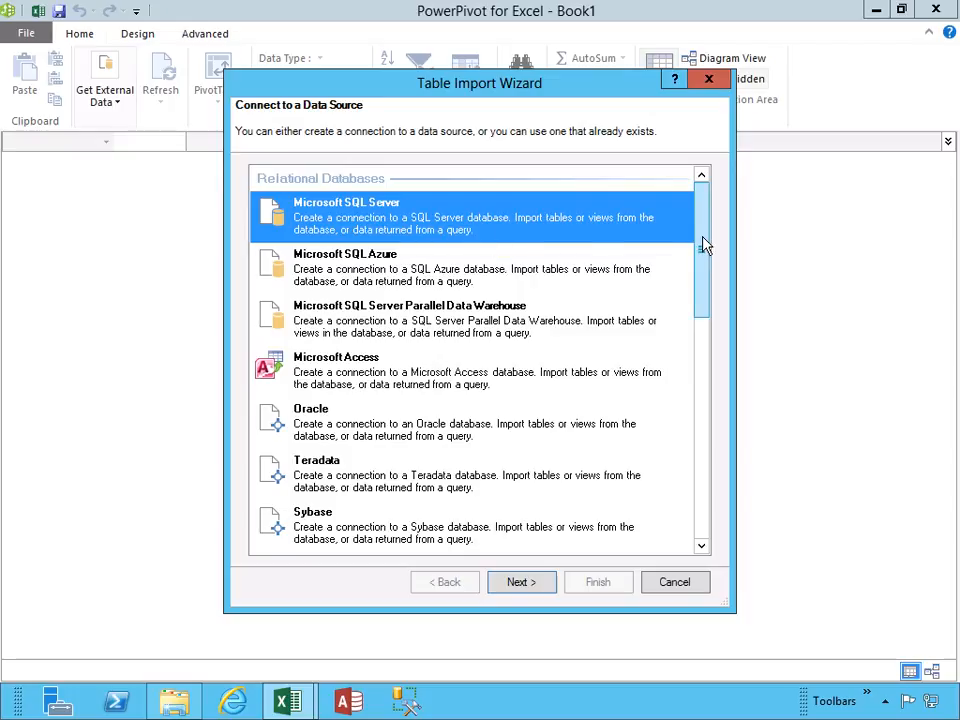
left_click_drag(704, 245, 703, 272)
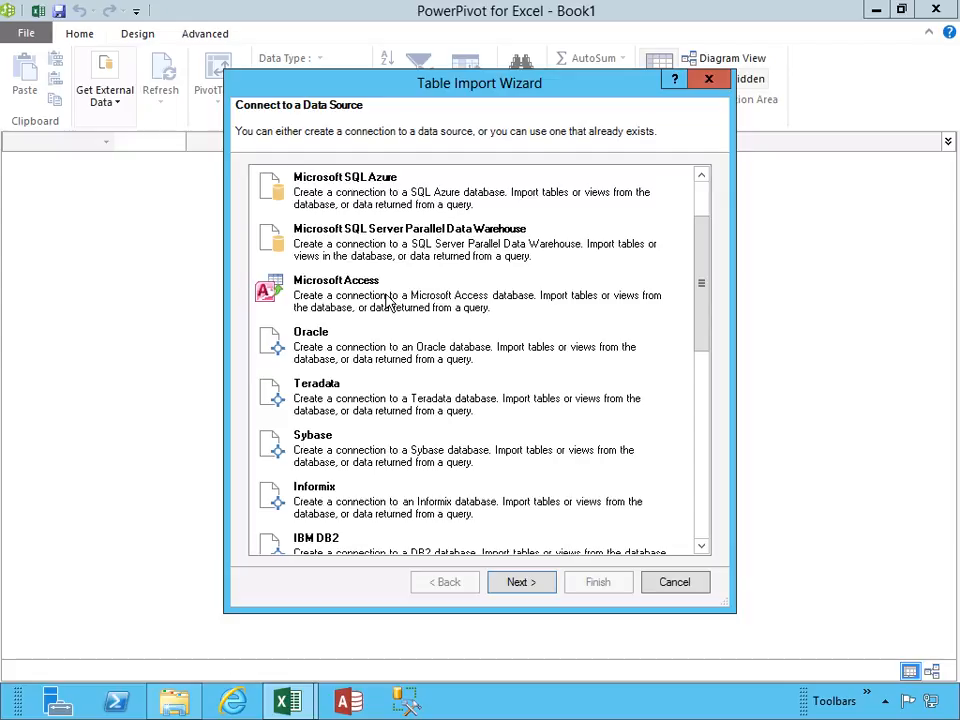
left_click_drag(707, 304, 701, 491)
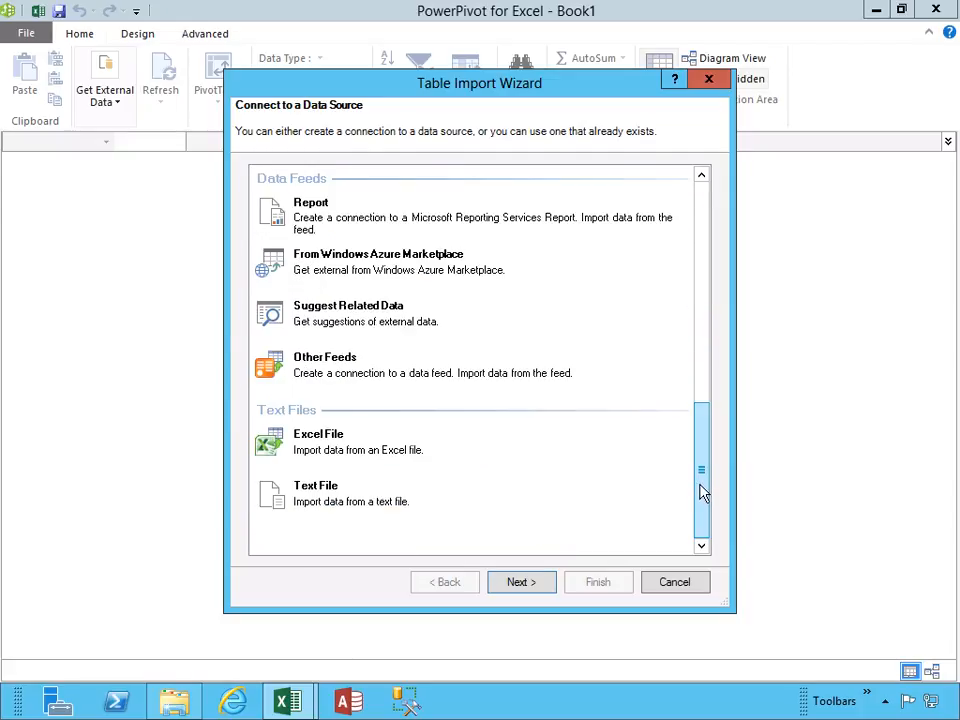
left_click(337, 451)
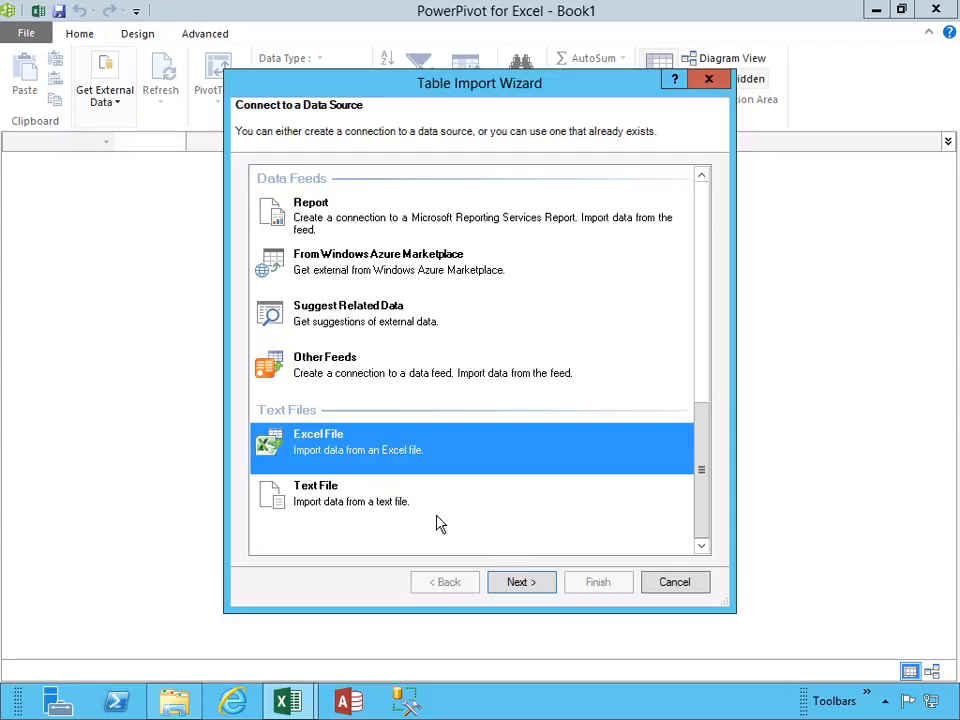
left_click(521, 582)
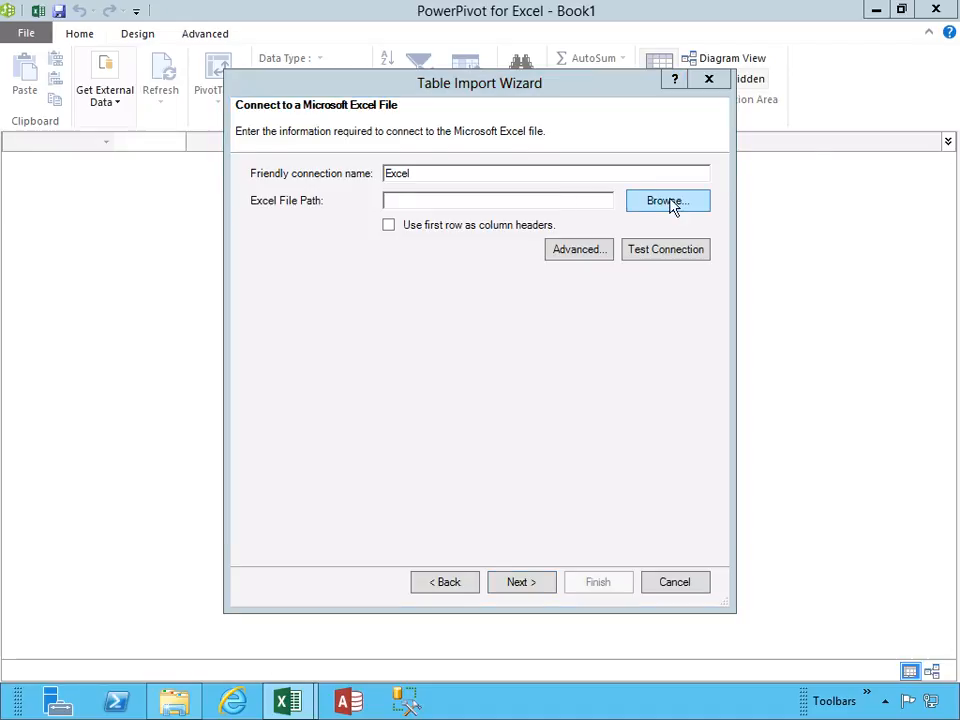
Set the Excel file path to "Workbook as a Data Source" from the "02 - Module 02 - Data Models" folder
left_click(672, 205)
left_click(390, 143)
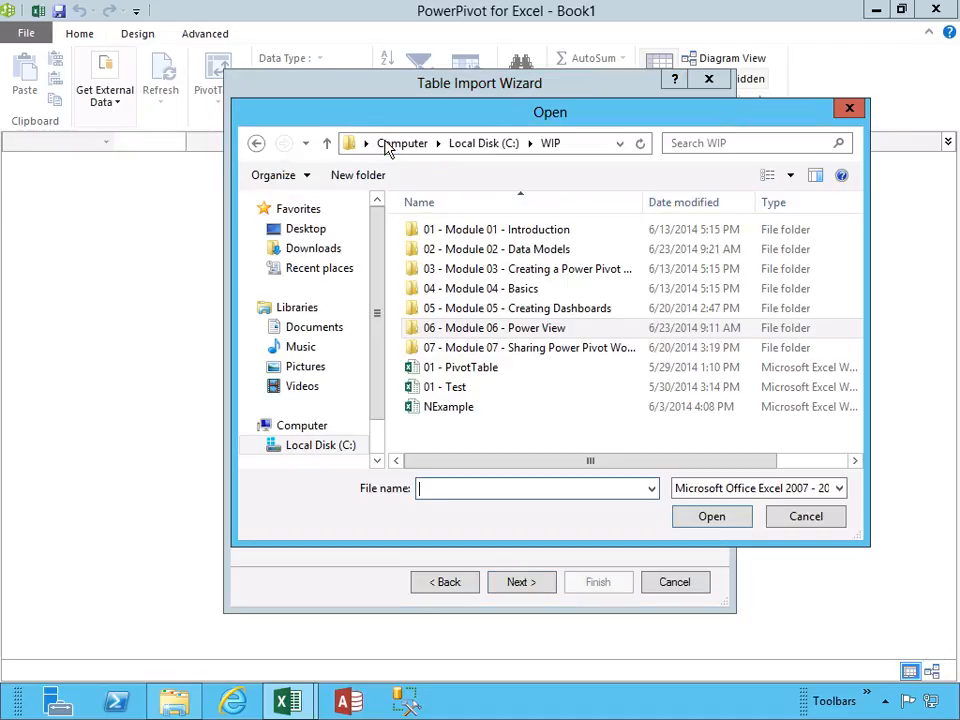
double_click(478, 252)
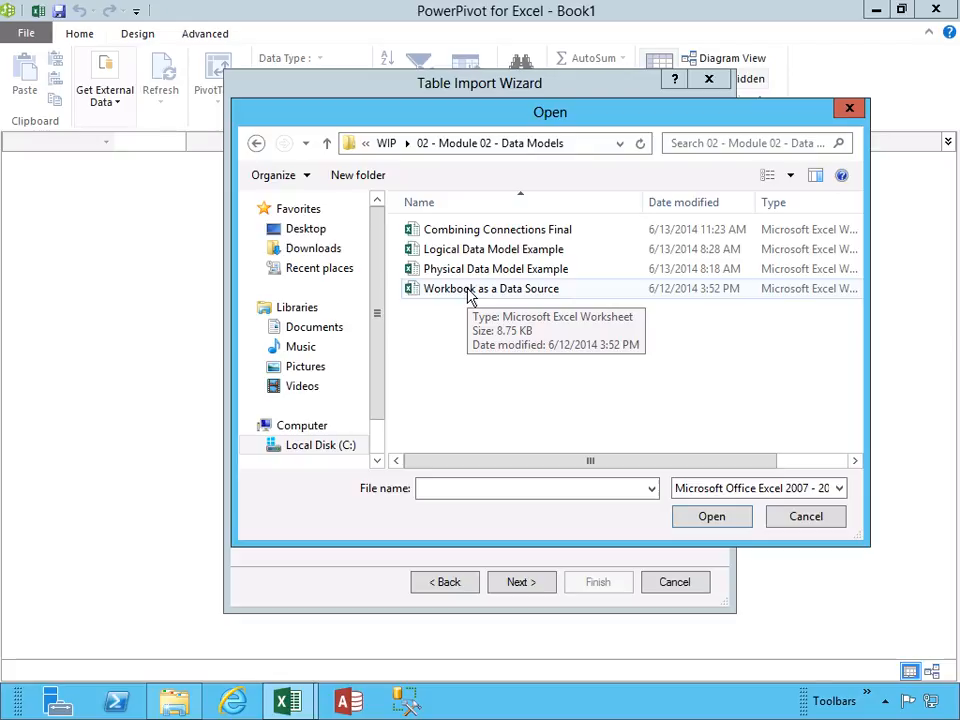
left_click(469, 292)
left_click(708, 517)
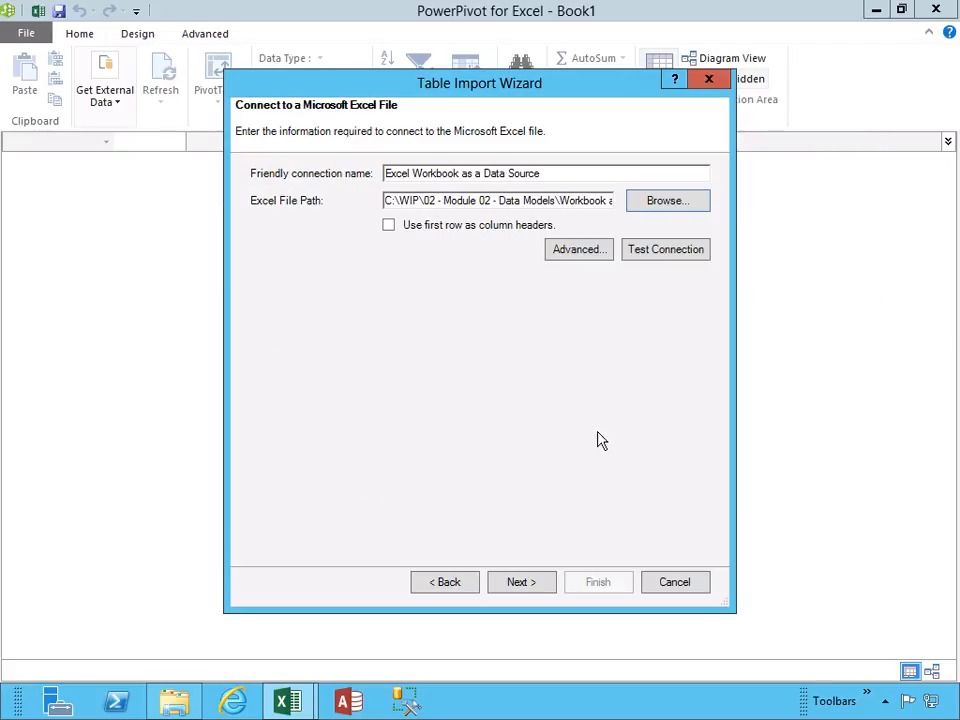
Test the connection to the workbook and use its first row as column headers
left_click(657, 252)
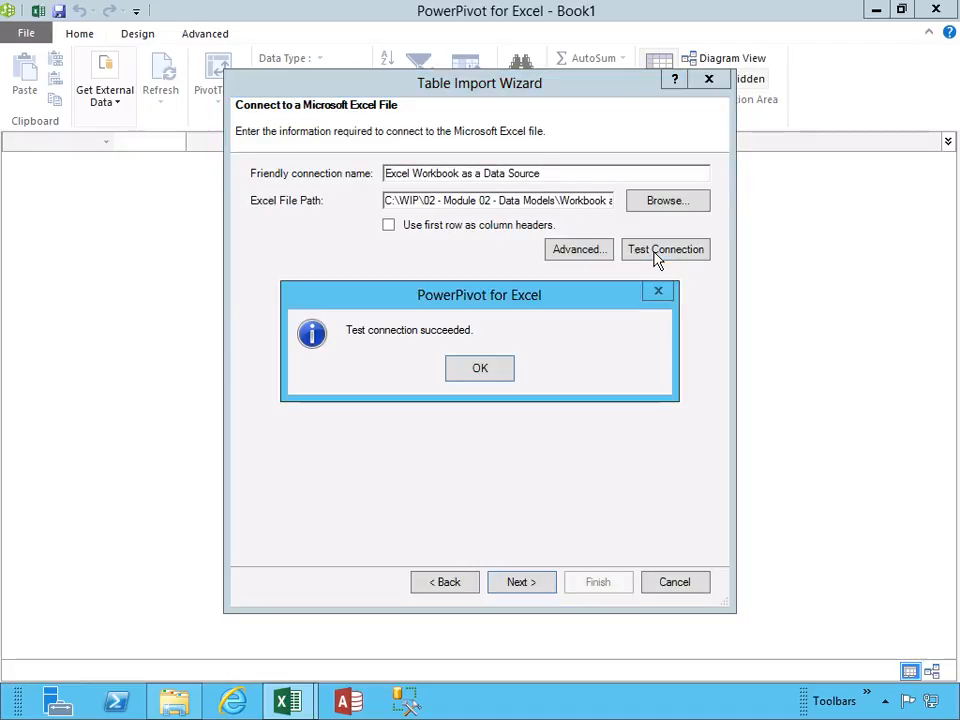
left_click(490, 368)
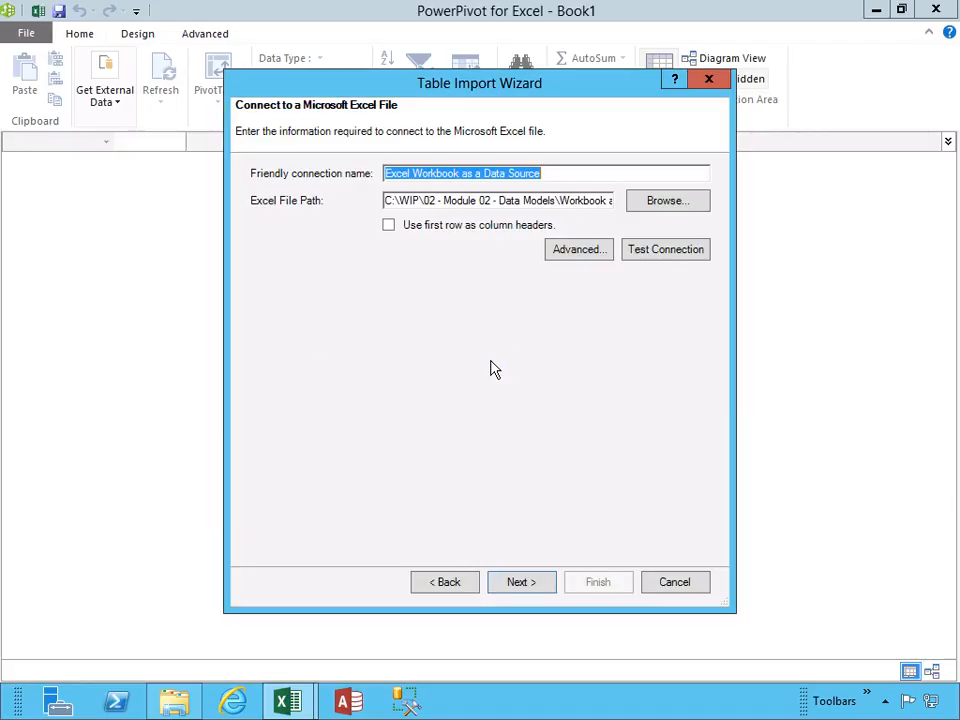
left_click(389, 228)
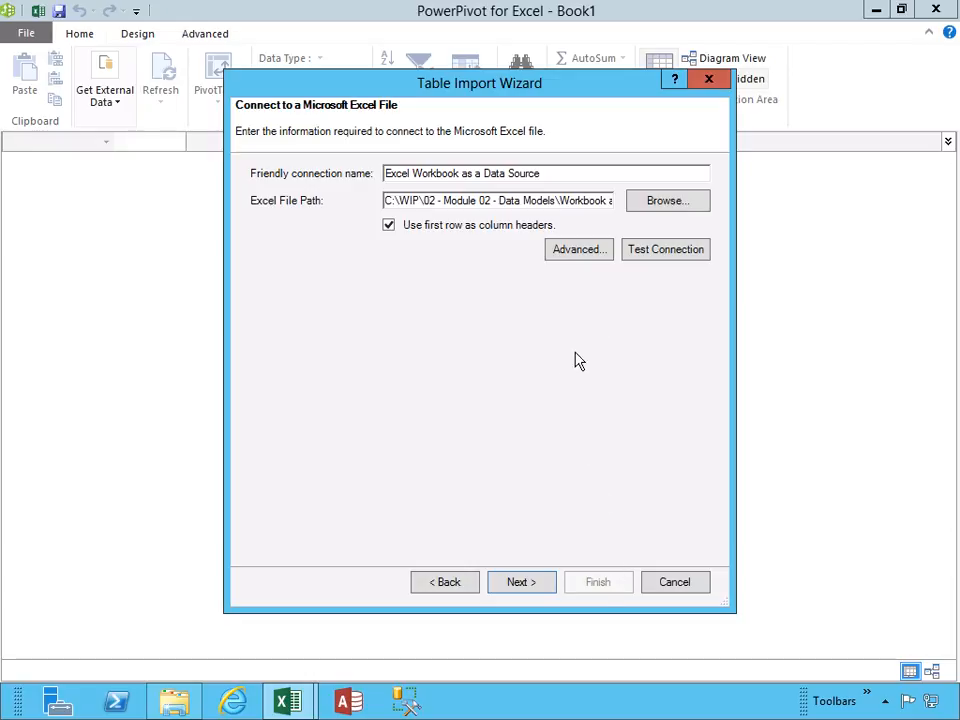
Proceed to the table selection and include both Departments$ and Employees$ in the import
left_click(522, 583)
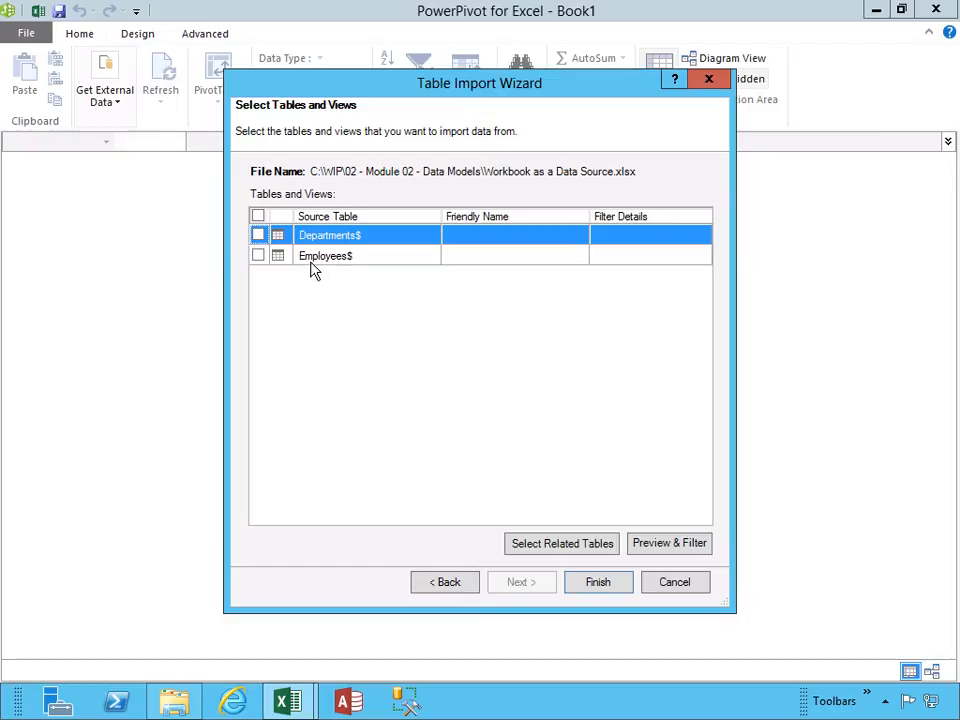
left_click(259, 237)
left_click(260, 257)
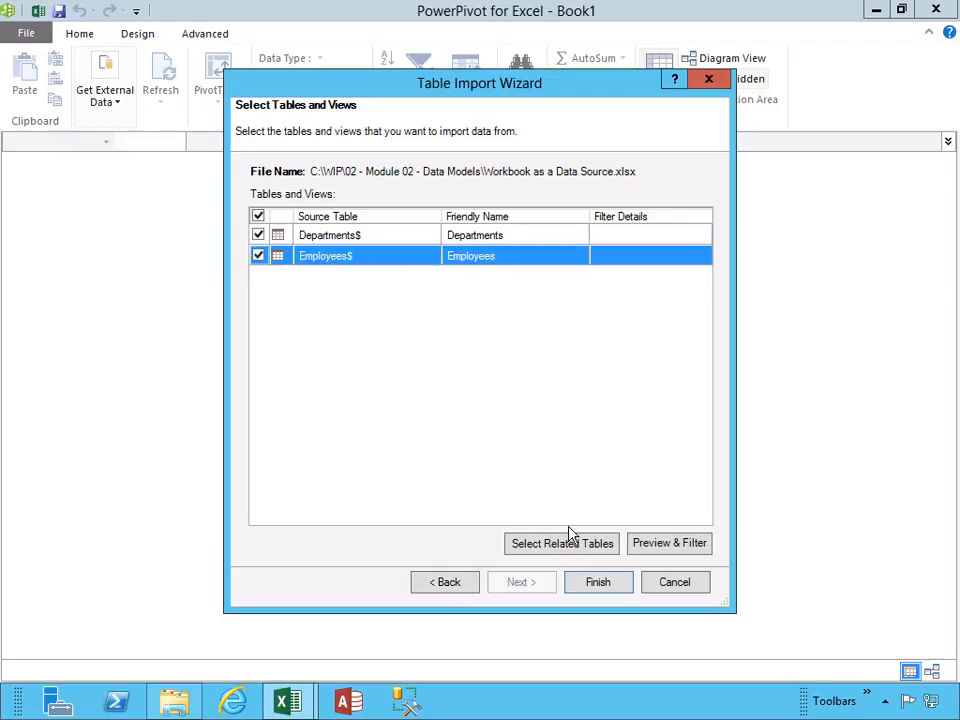
Preview the Employees$ table, widening its EmployeeID, DepartmentID and LastName columns and keeping all columns included
left_click(658, 546)
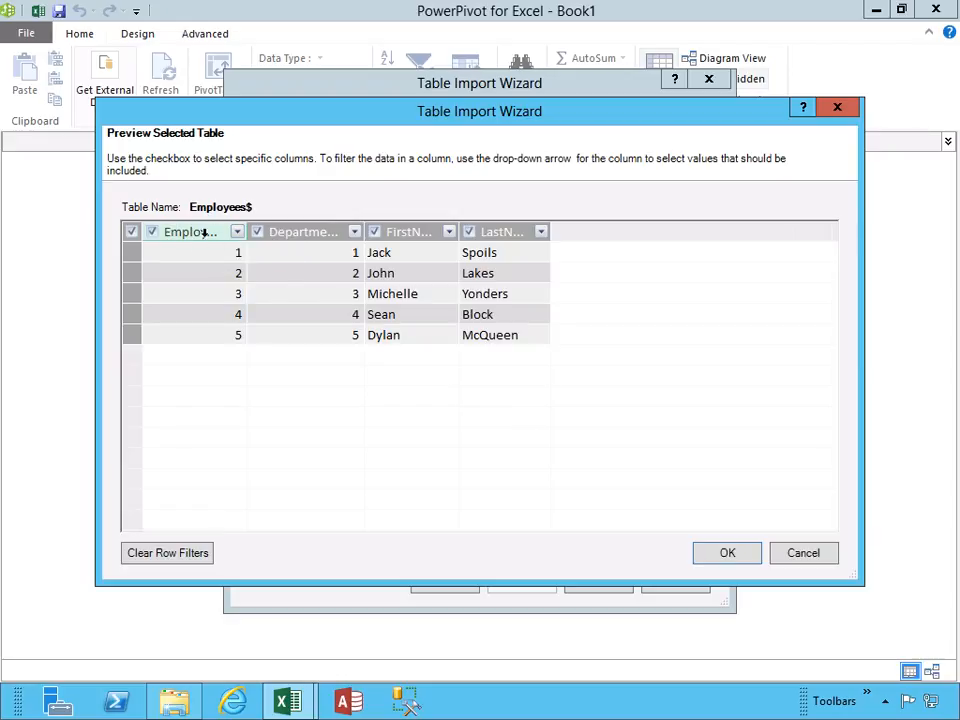
left_click_drag(247, 232, 322, 233)
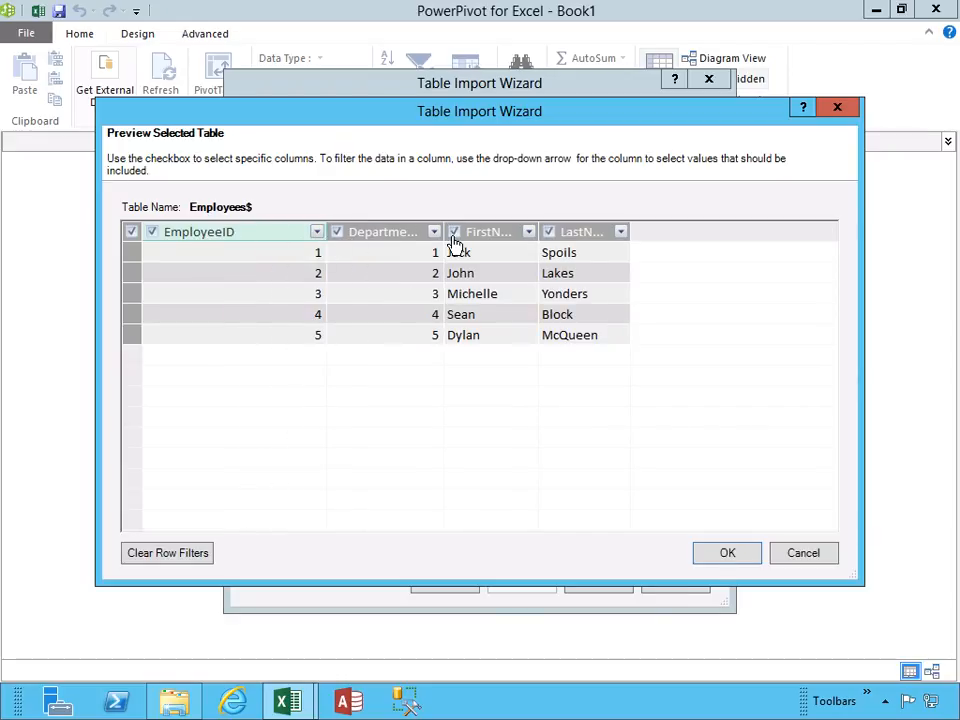
left_click_drag(448, 232, 479, 232)
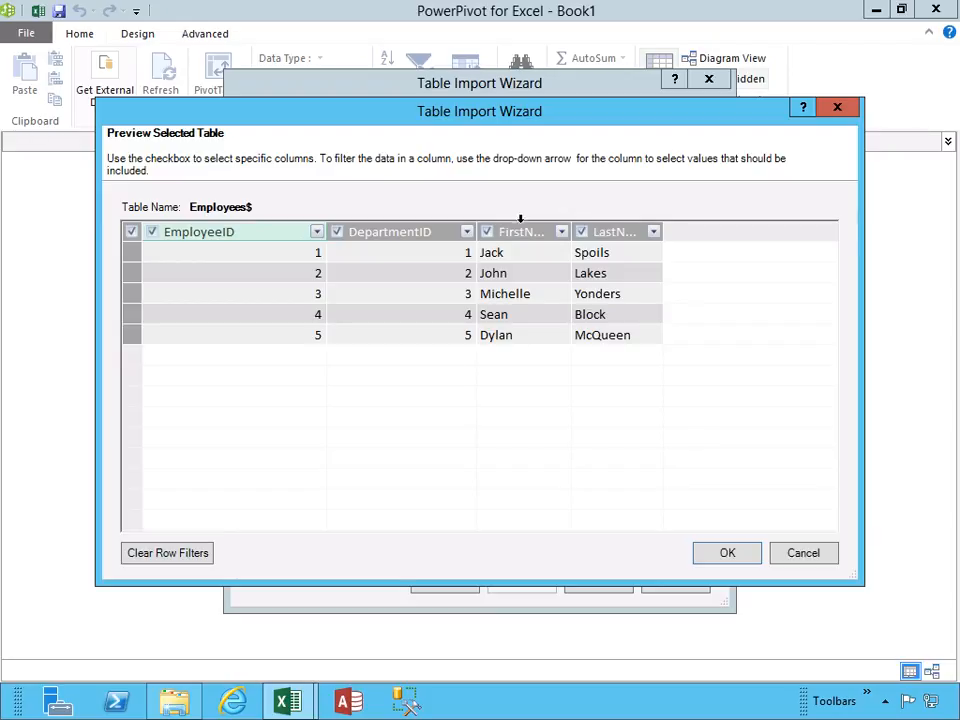
left_click_drag(664, 231, 709, 230)
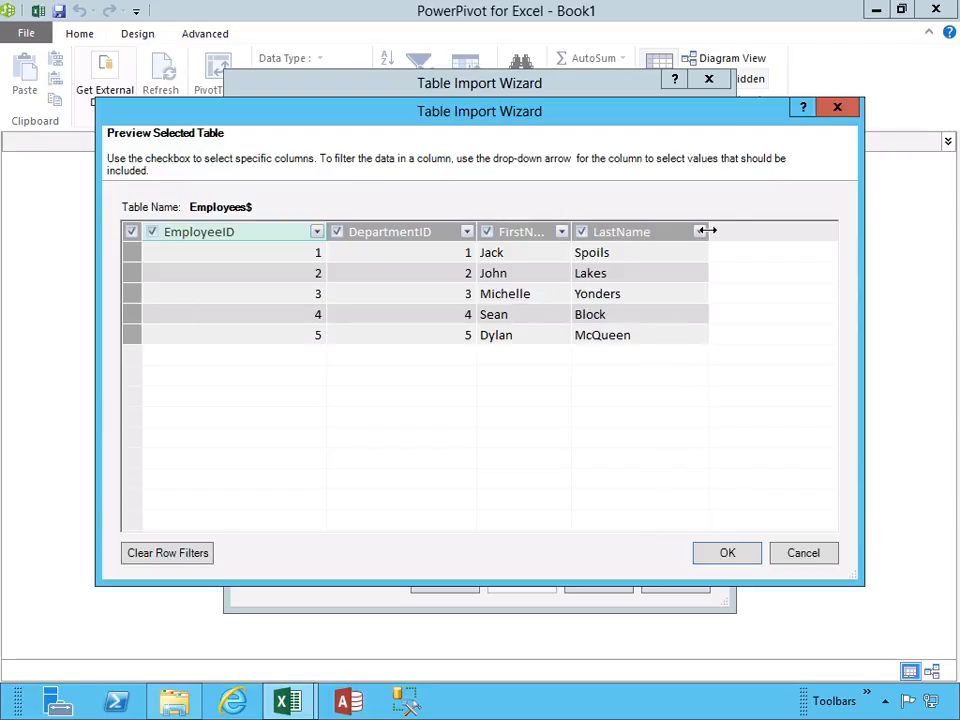
left_click(582, 233)
left_click(582, 233)
left_click(729, 555)
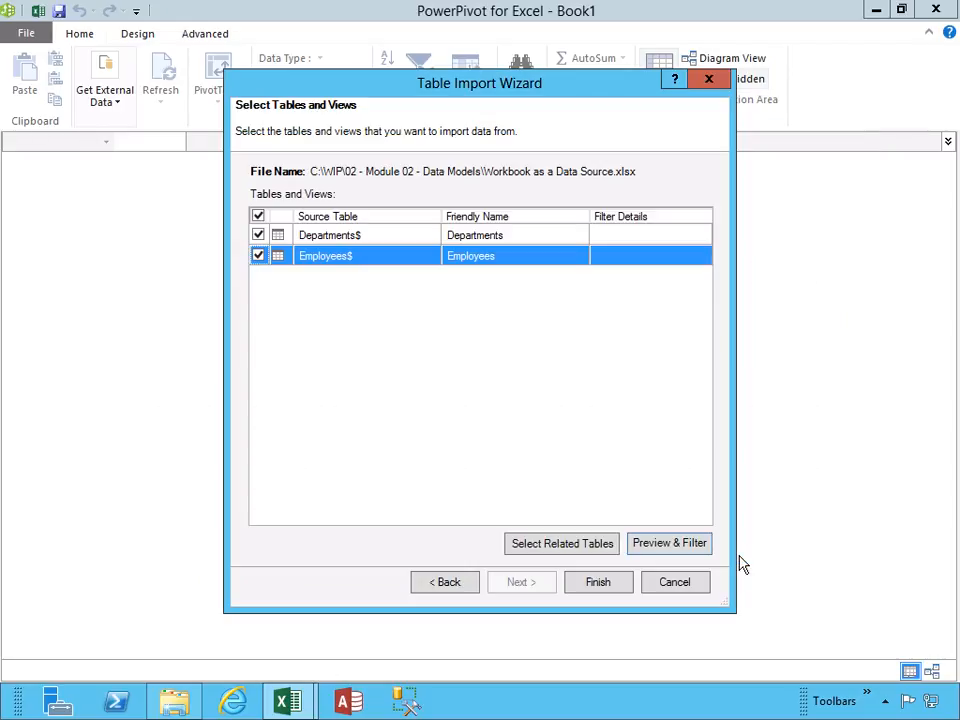
Import the selected tables into the data model and show the imported Employees table
left_click(600, 583)
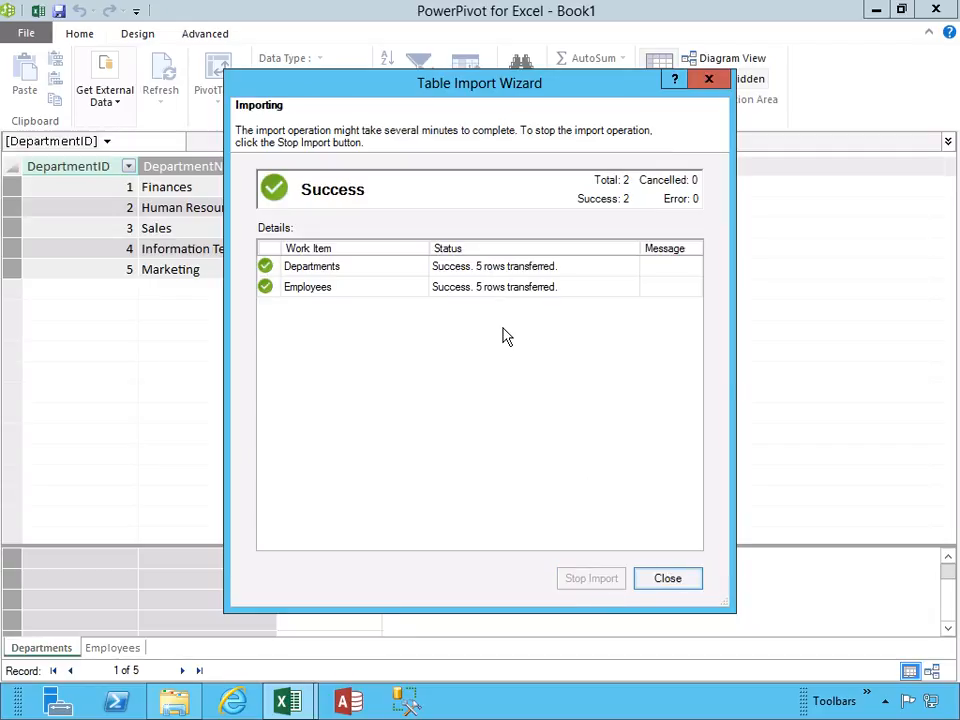
key("Return")
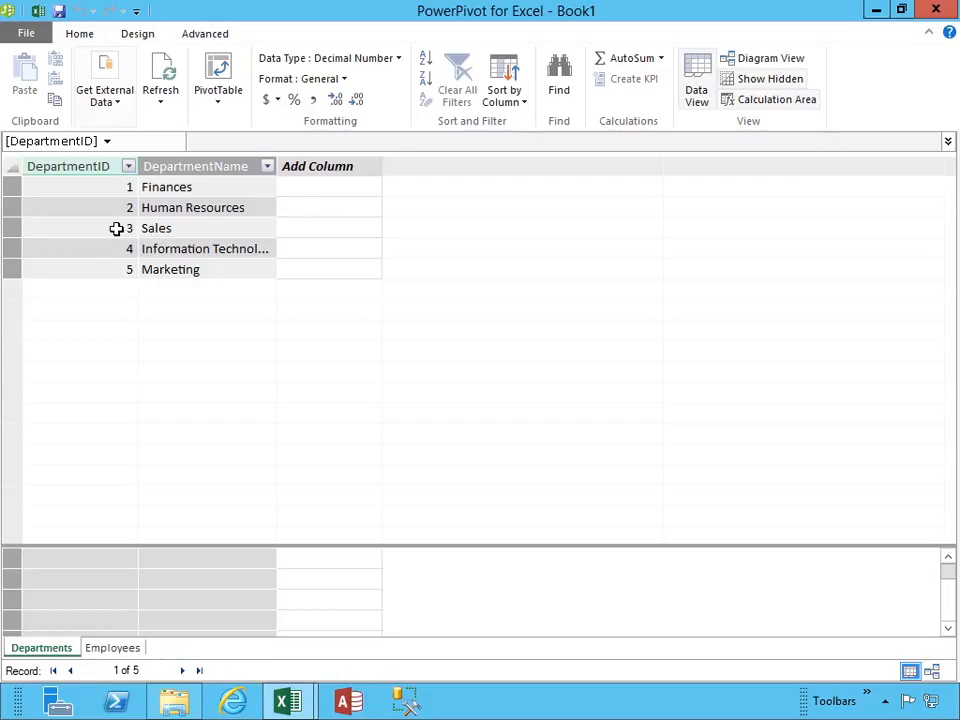
left_click(112, 648)
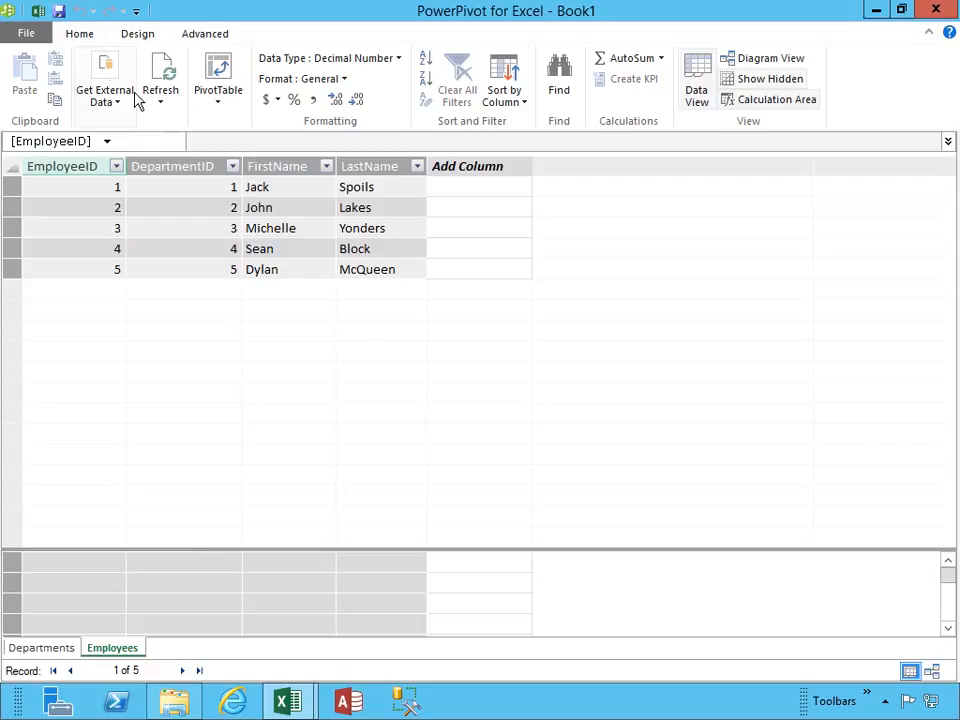
In the Excel workbook, start a PivotTable that uses the external connection "Excel Workbook as a Data Source"
left_click(38, 12)
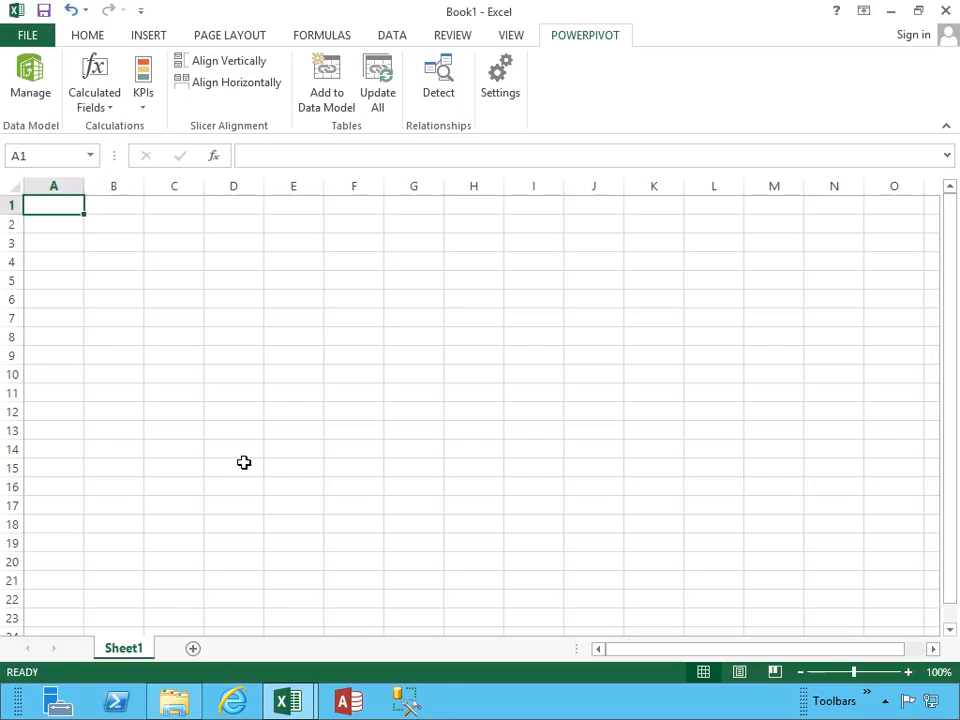
left_click(160, 37)
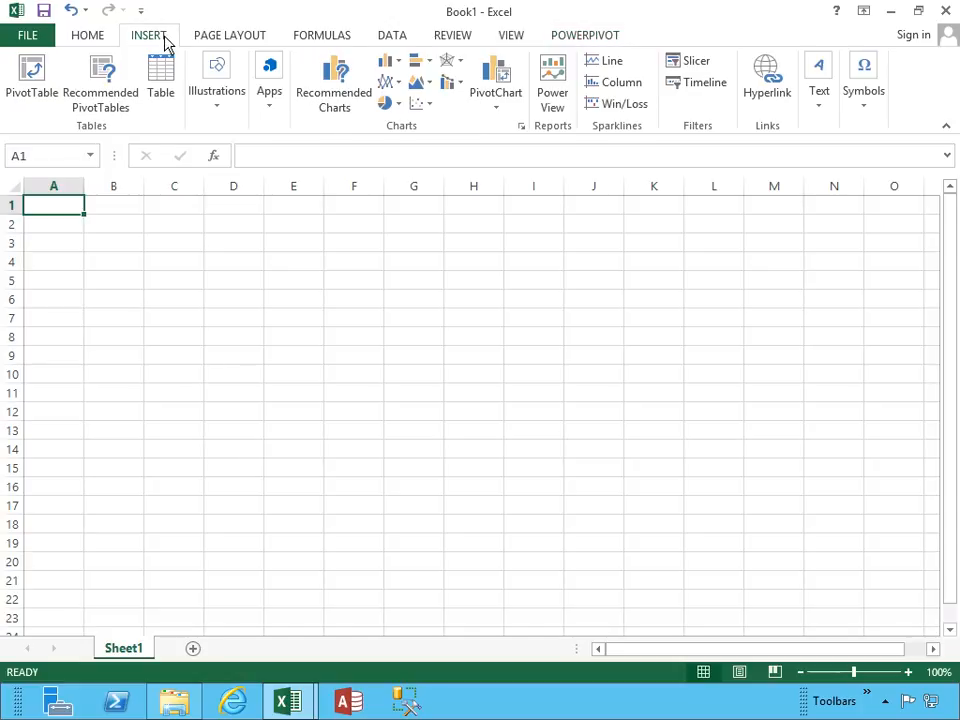
left_click(34, 95)
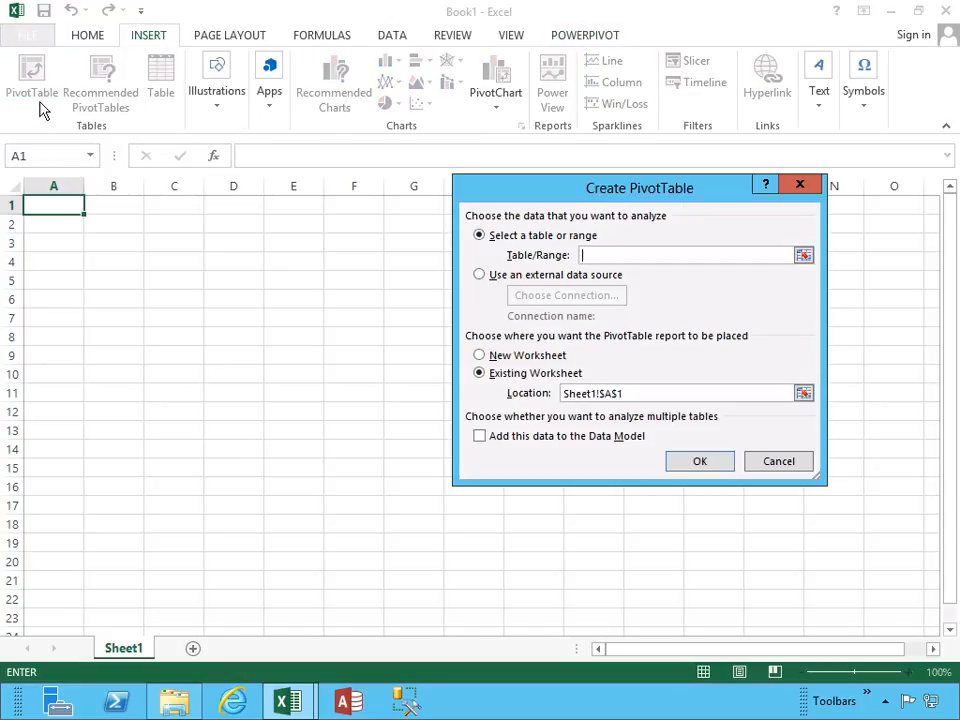
left_click(574, 278)
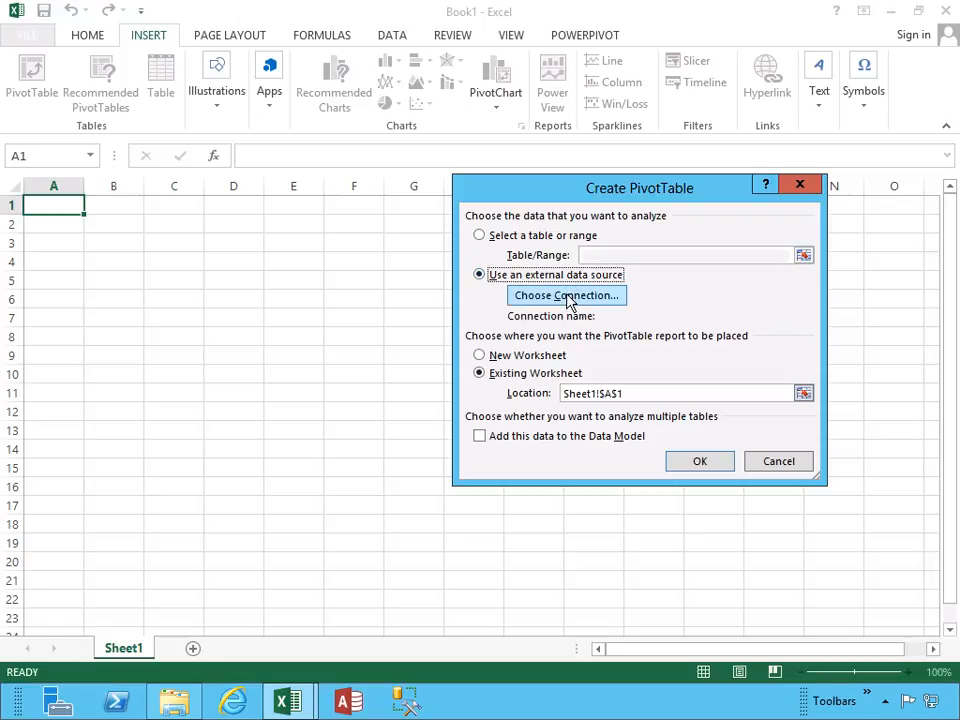
left_click(570, 297)
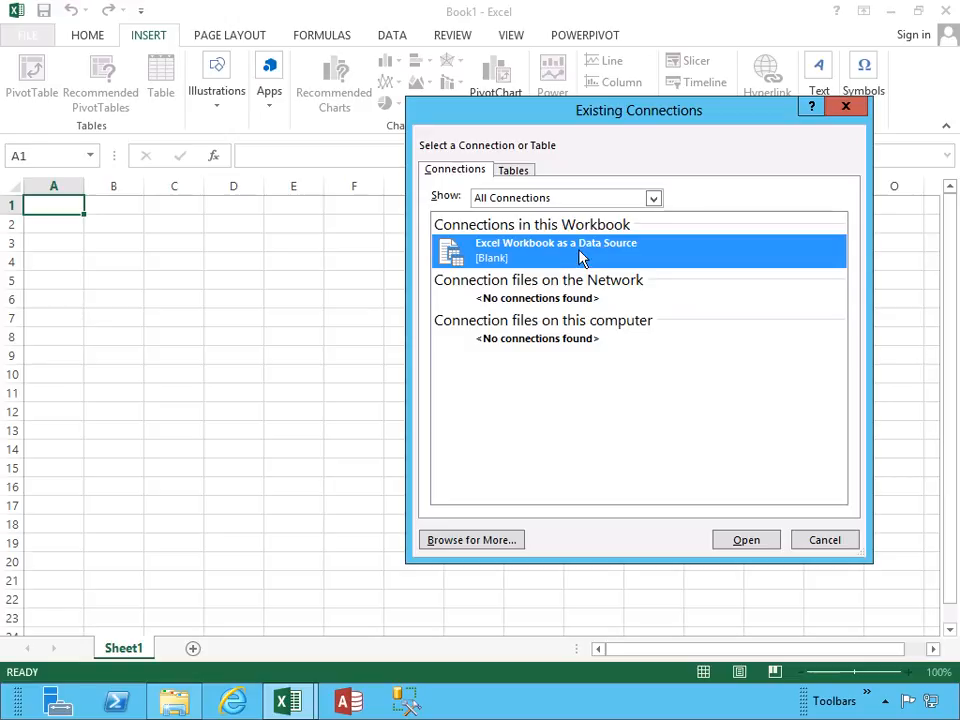
left_click(515, 171)
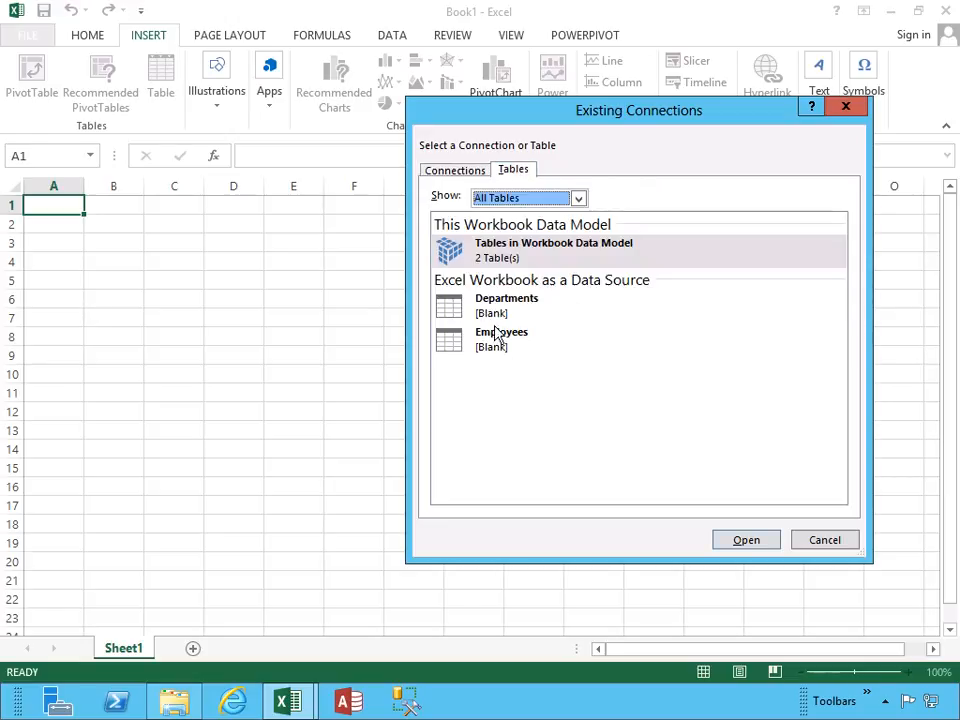
left_click(470, 175)
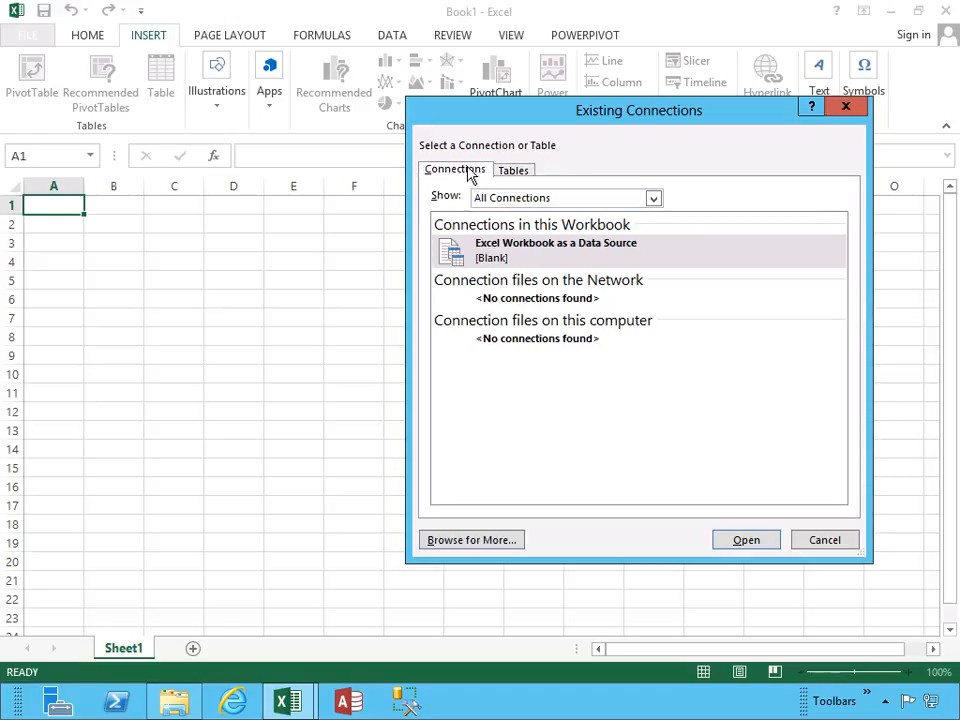
left_click(752, 548)
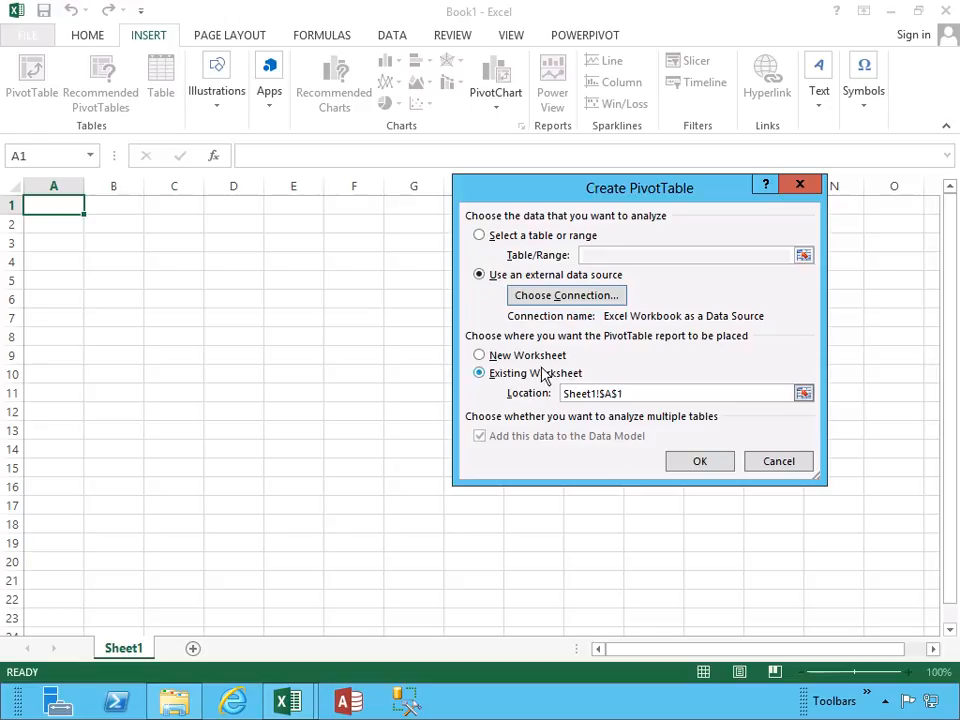
Create the PivotTable on a new worksheet and look through its Departments and Employees fields
left_click(481, 355)
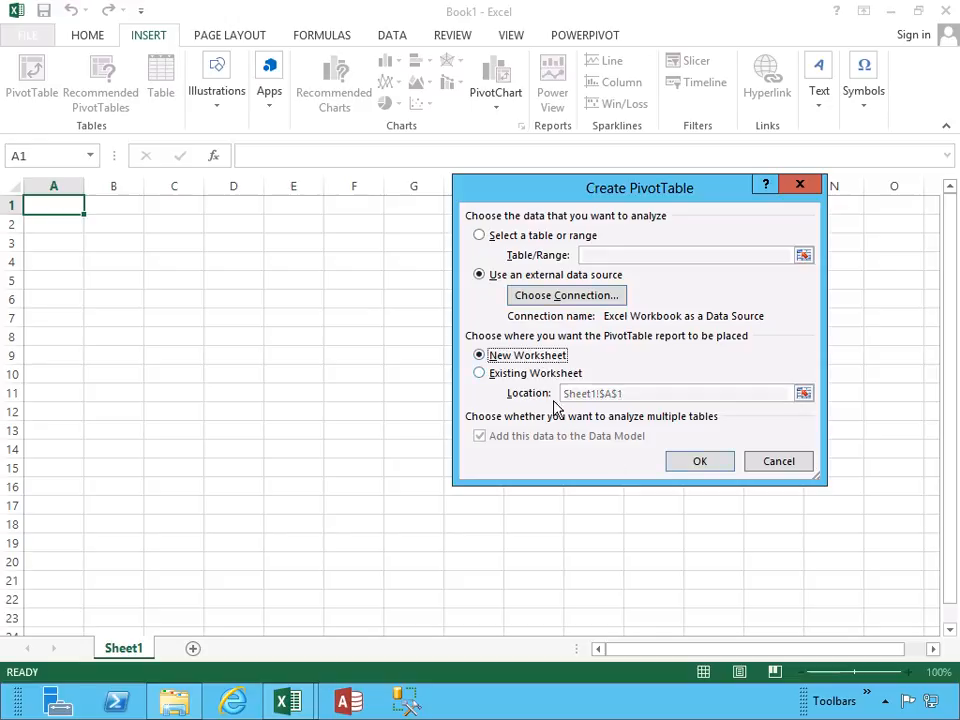
left_click(700, 462)
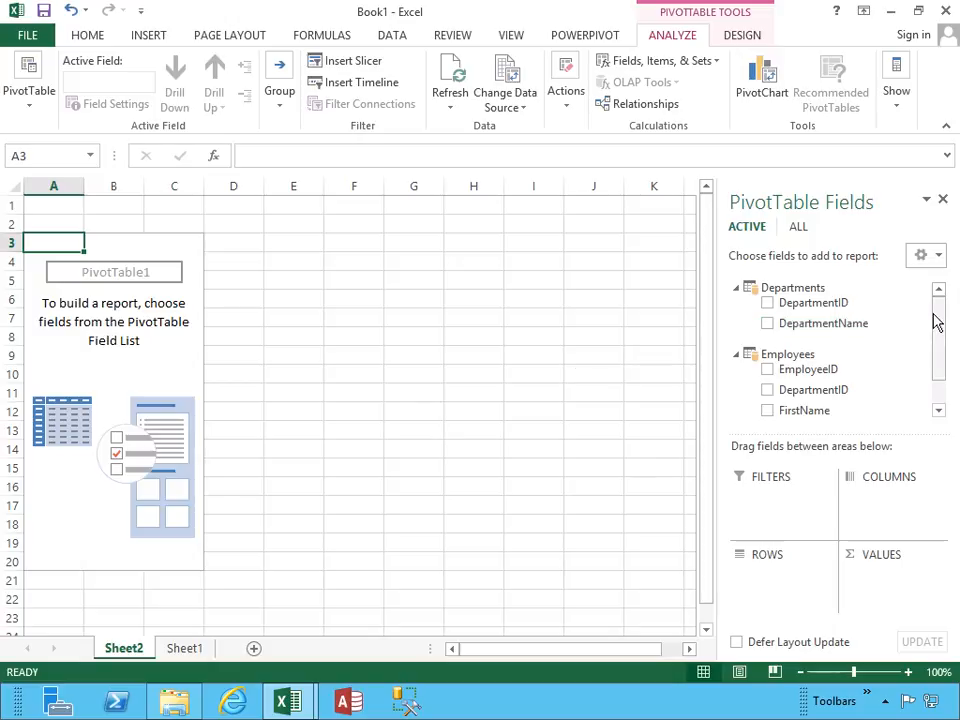
scroll(939, 330, "down", 1)
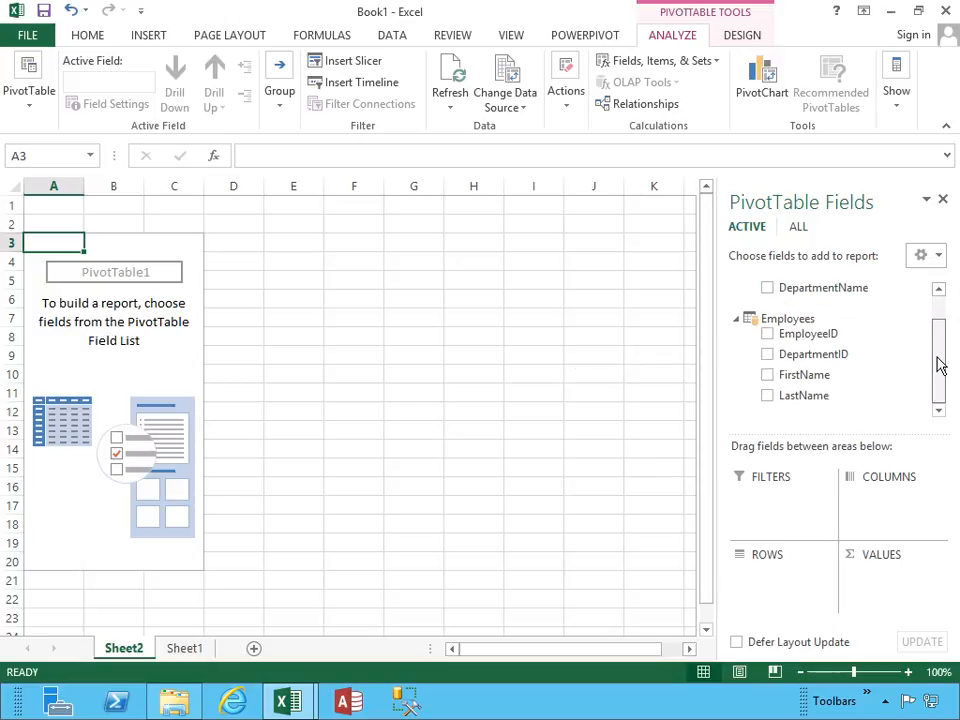
scroll(939, 330, "up", 1)
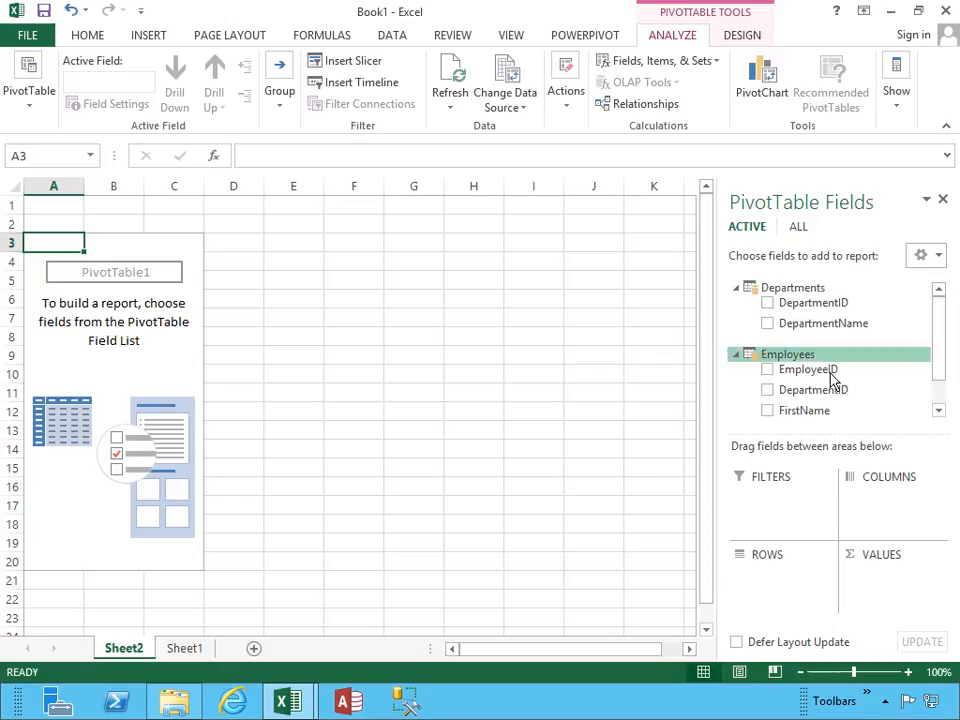
Add the DepartmentName, FirstName and LastName fields to the PivotTable
left_click(768, 323)
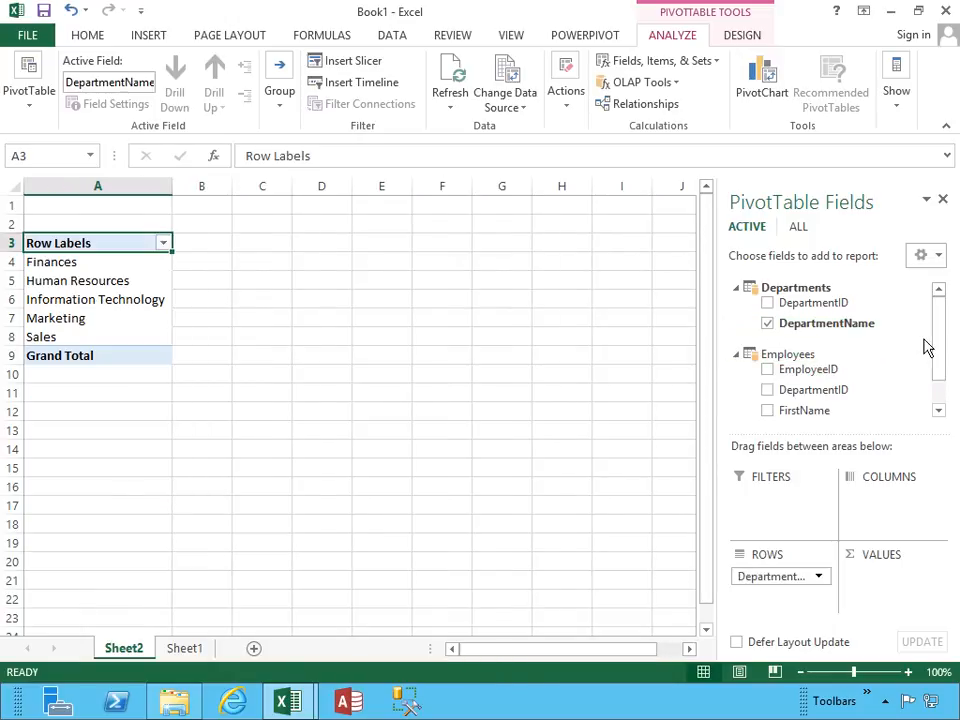
left_click_drag(936, 345, 939, 380)
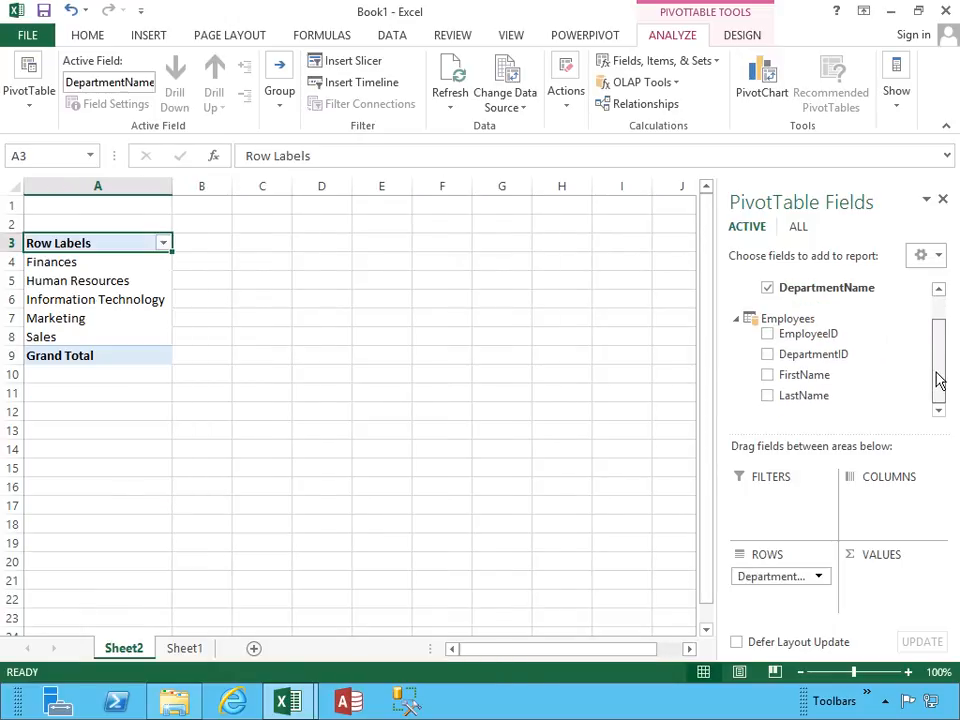
left_click(768, 376)
left_click(768, 396)
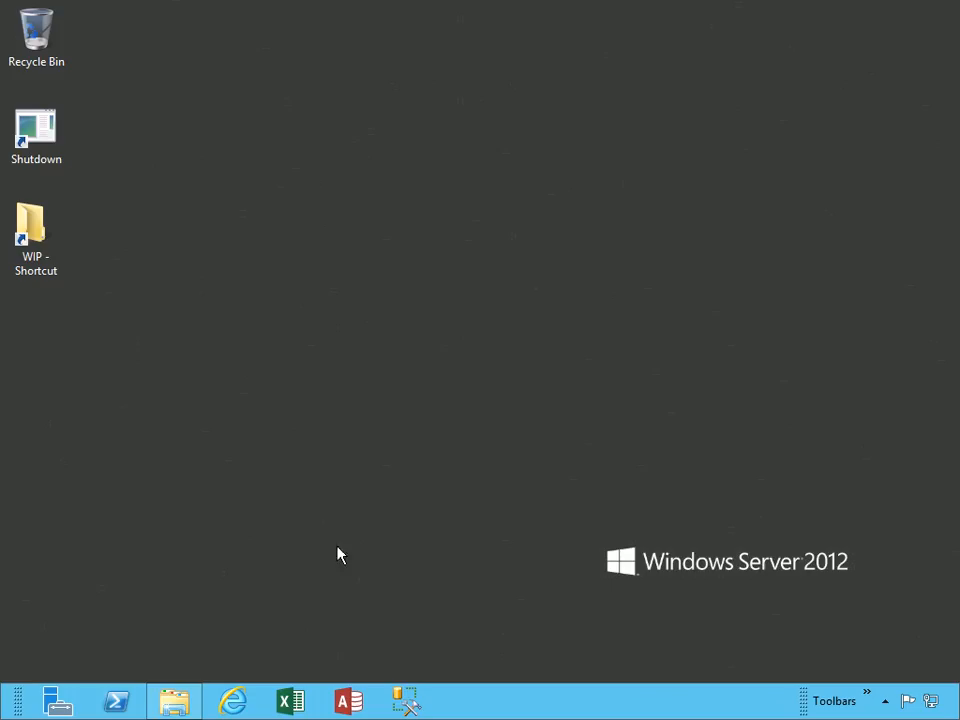
Start Excel with a new blank workbook and open its data model for management in PowerPivot
left_click(290, 702)
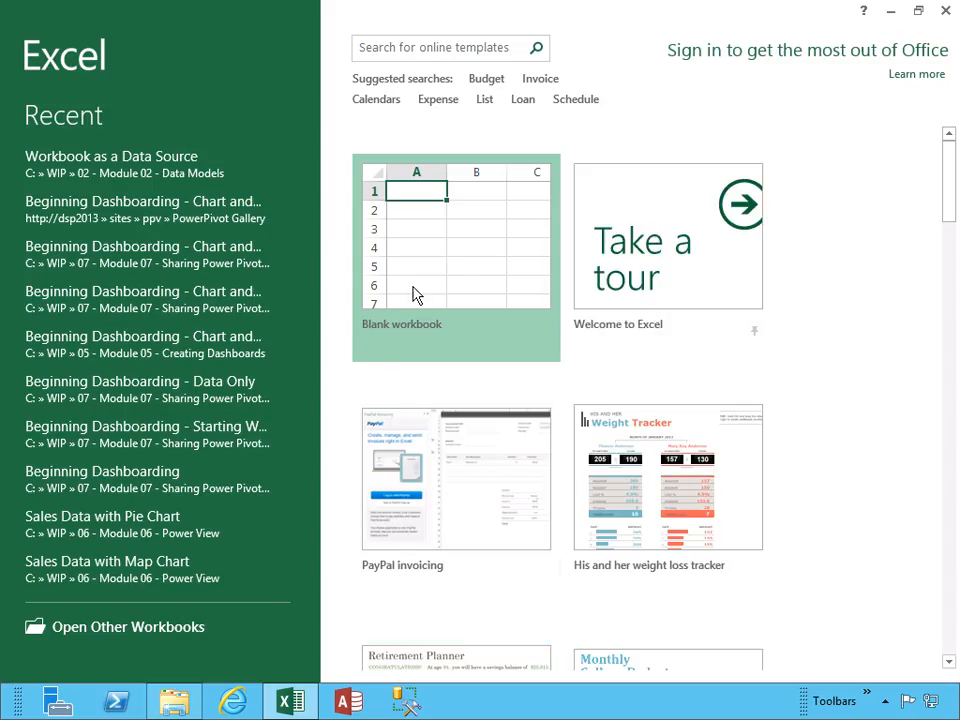
left_click(414, 278)
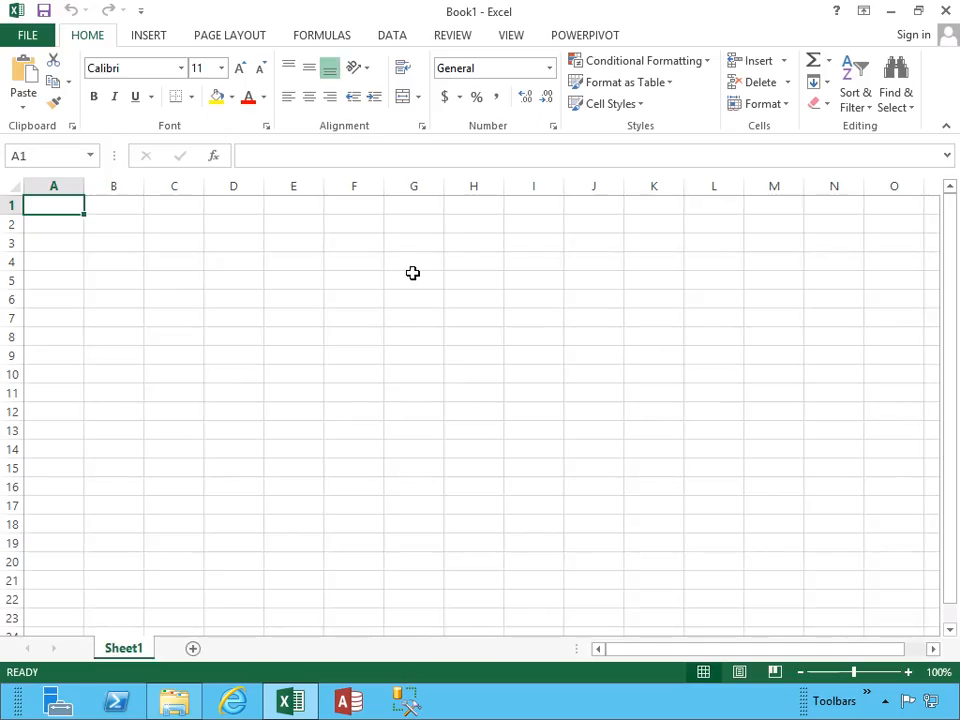
left_click(574, 40)
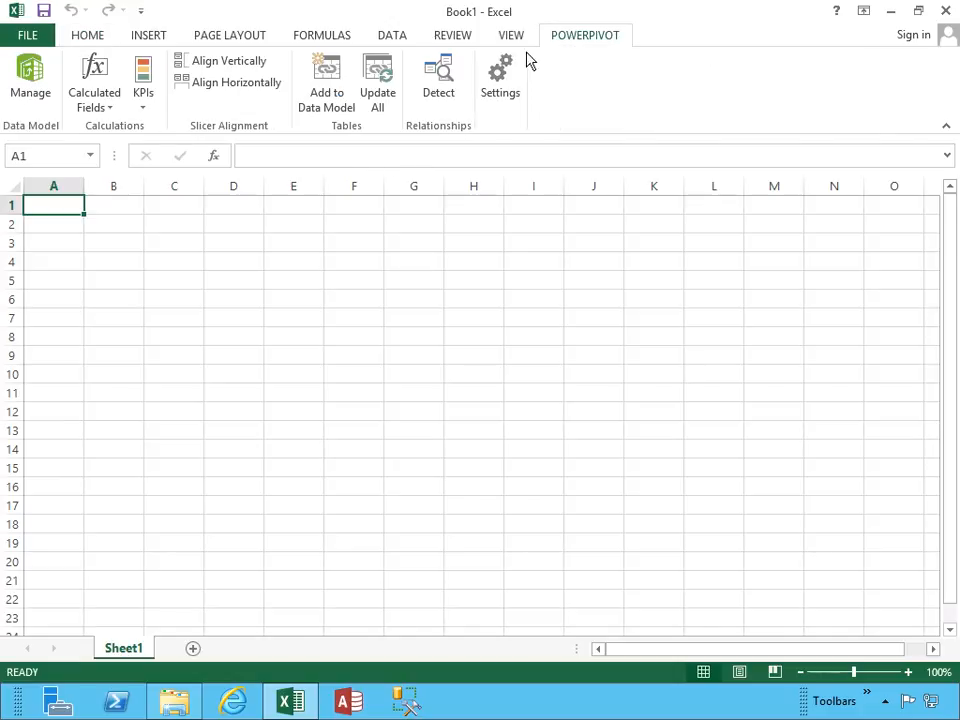
left_click(36, 92)
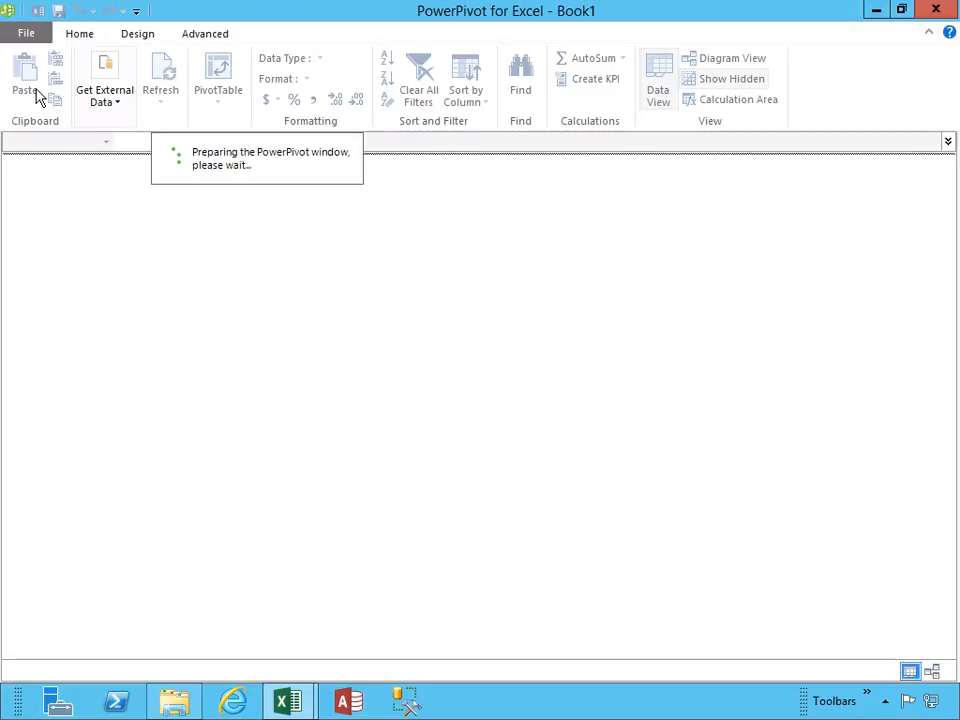
Start importing external data from other sources, using Text File as the source type
left_click(102, 108)
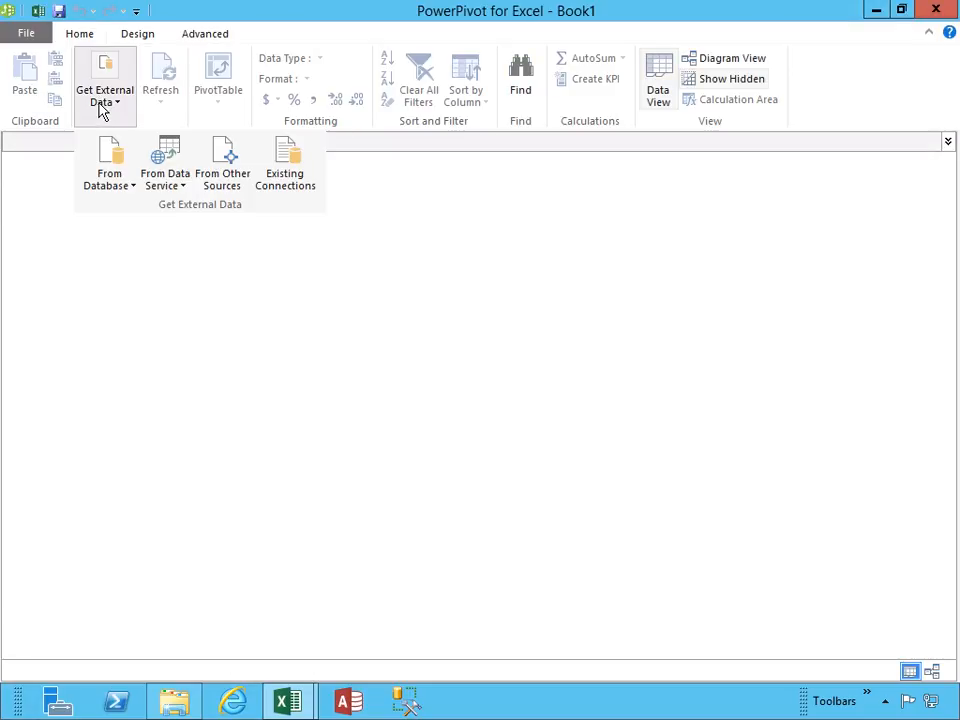
left_click(229, 185)
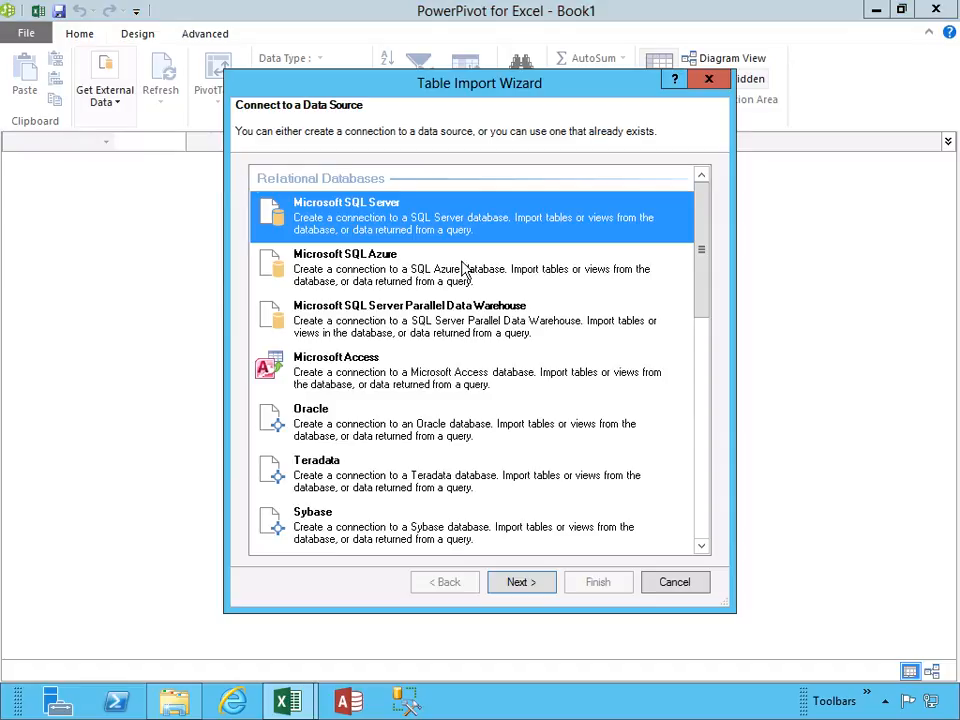
left_click_drag(700, 243, 693, 453)
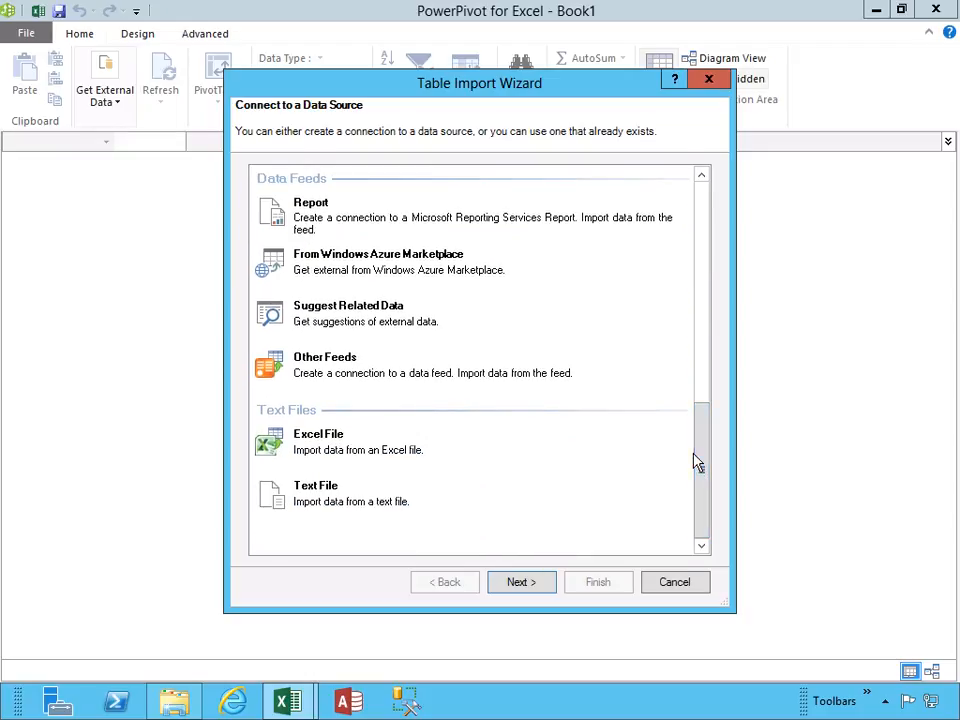
left_click(369, 511)
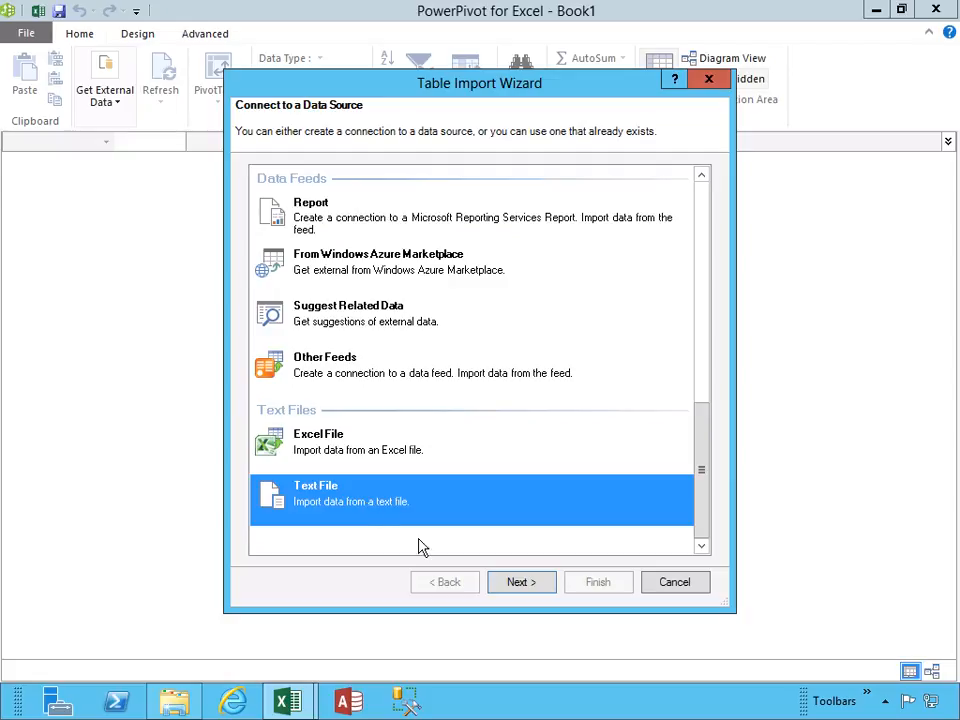
left_click(533, 592)
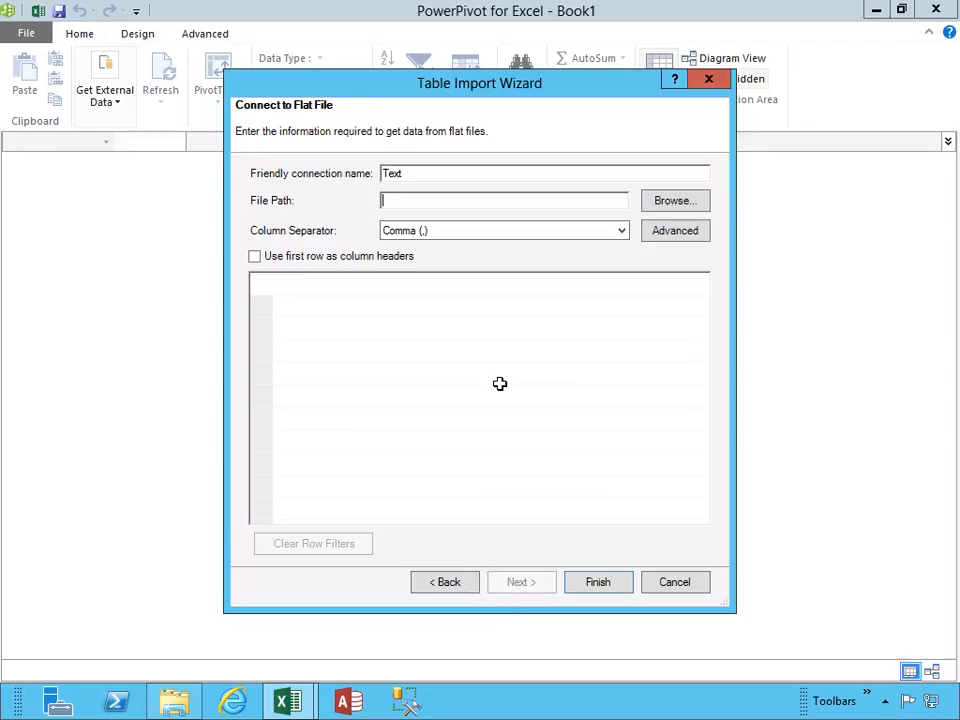
Review the column separator choices, keeping Comma, and browse for a source file filtered to Comma Separated Files (*.csv)
left_click(622, 233)
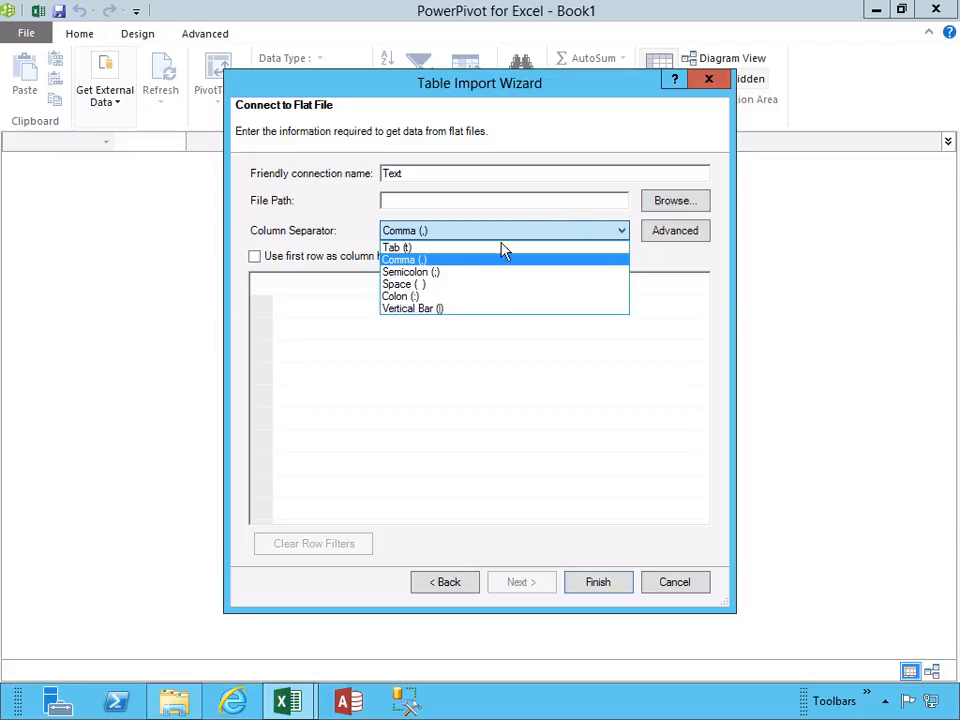
left_click(612, 195)
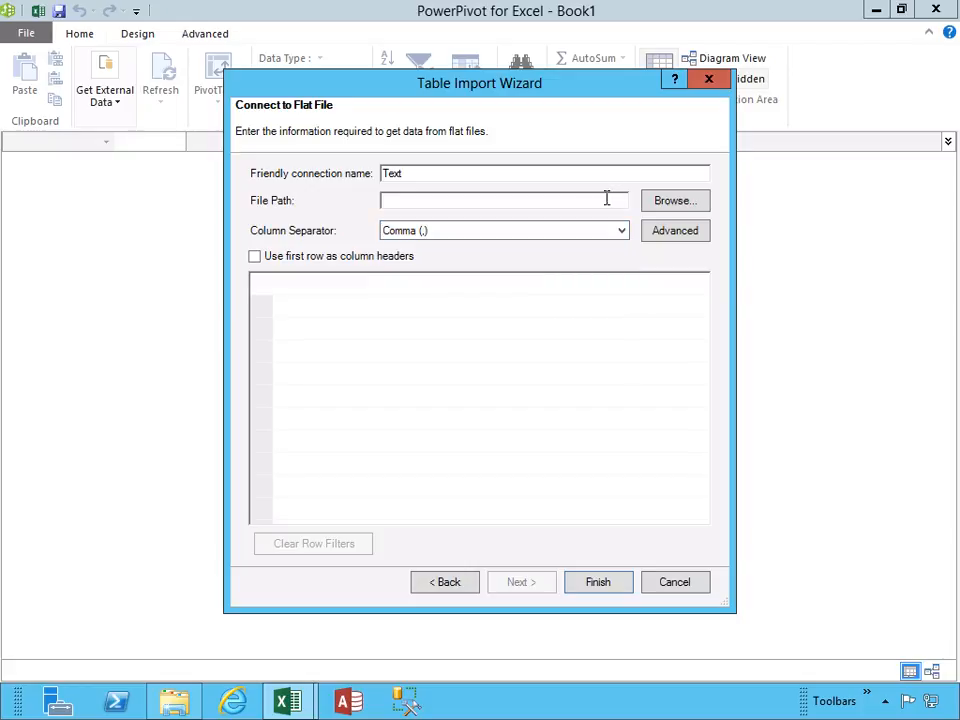
left_click(666, 202)
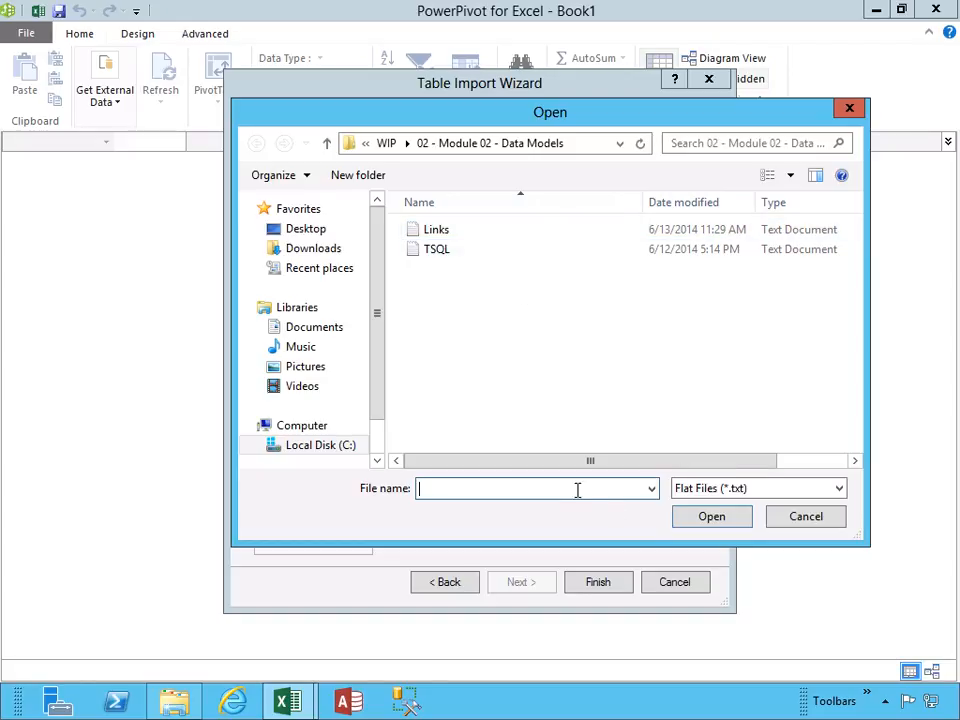
left_click(838, 489)
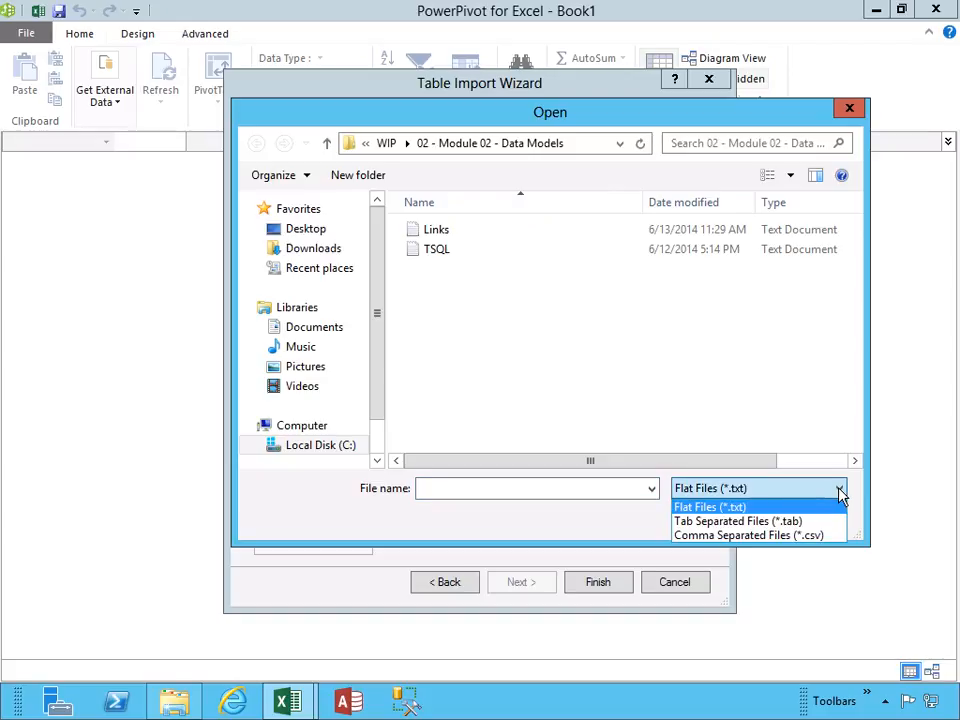
left_click(776, 535)
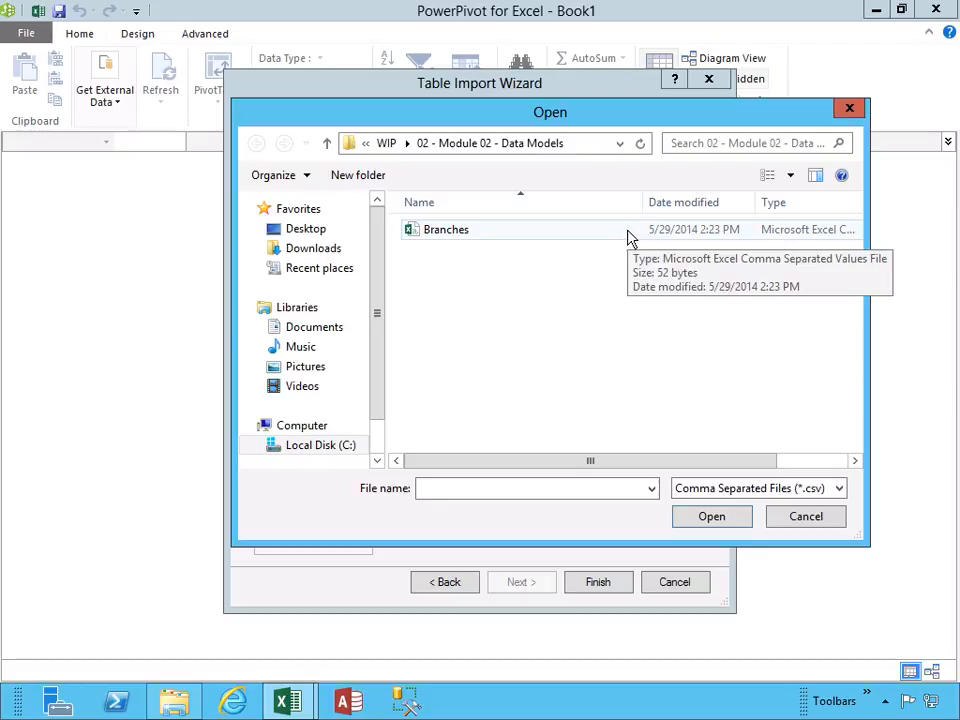
List files of every type with a * wildcard and load the Branches CSV file as the import source
left_click(587, 487)
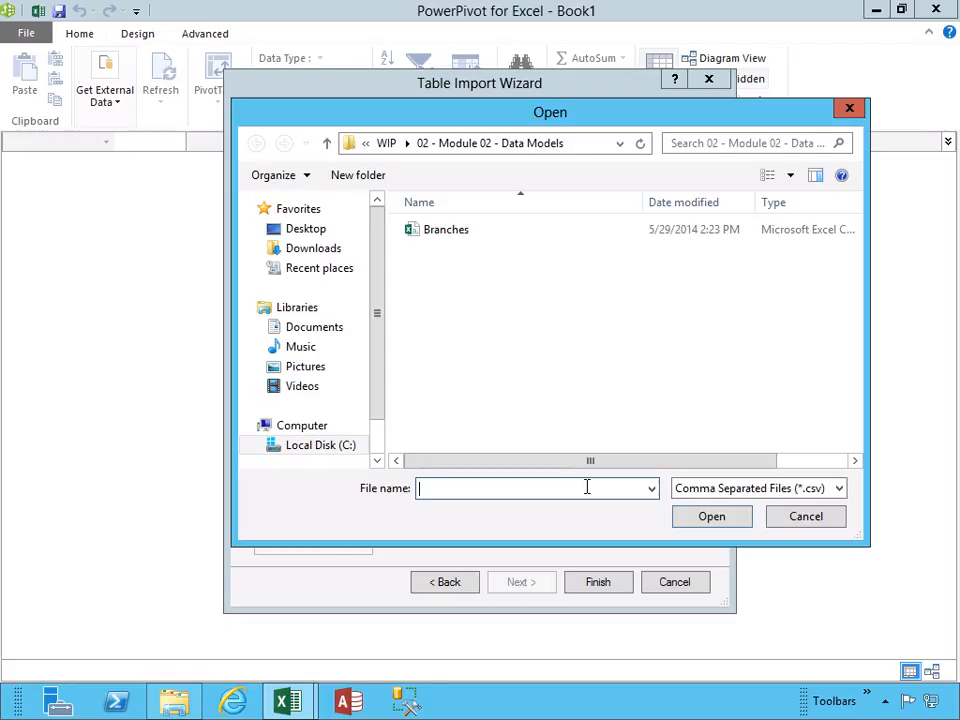
type("*")
key("Return")
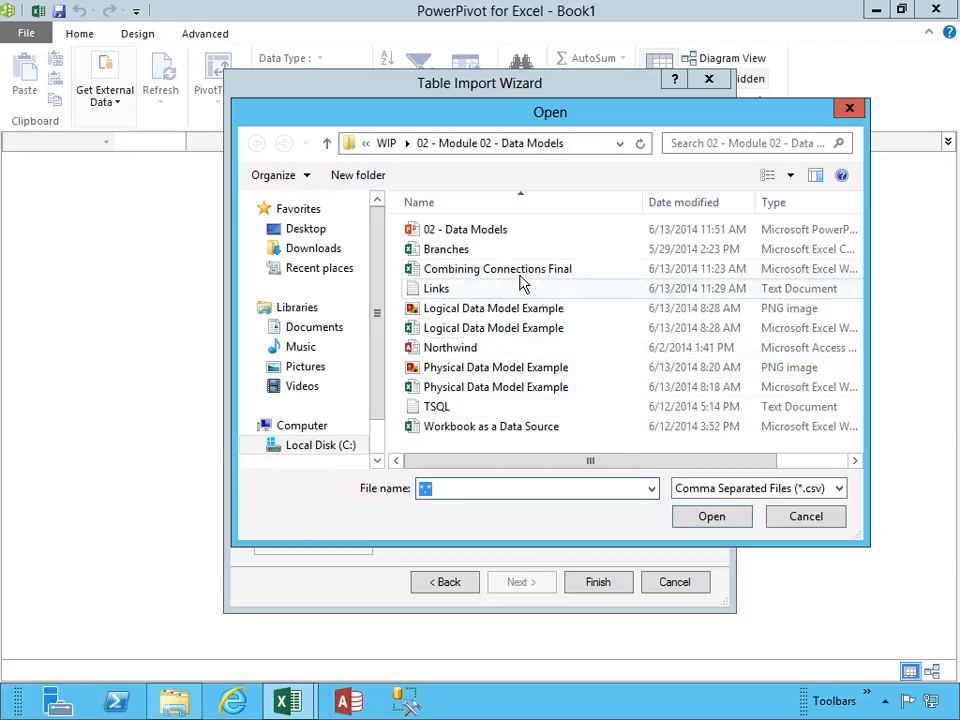
left_click(489, 256)
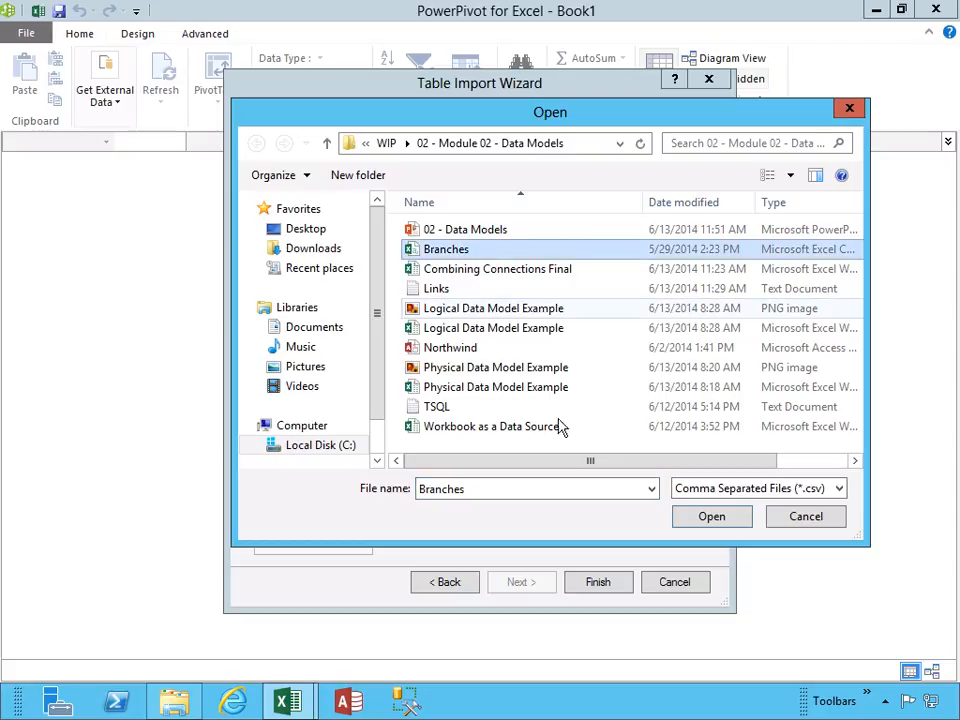
left_click(712, 517)
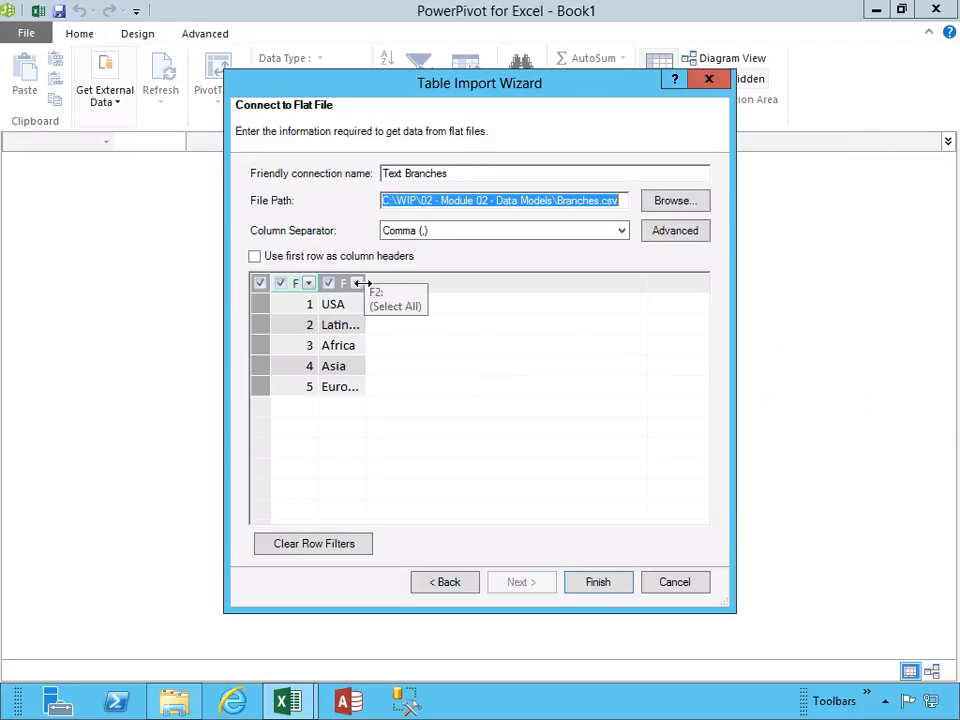
Import the Branches data, widening columns F1 and F2 in the preview and F2 in the imported table
left_click_drag(364, 283, 473, 283)
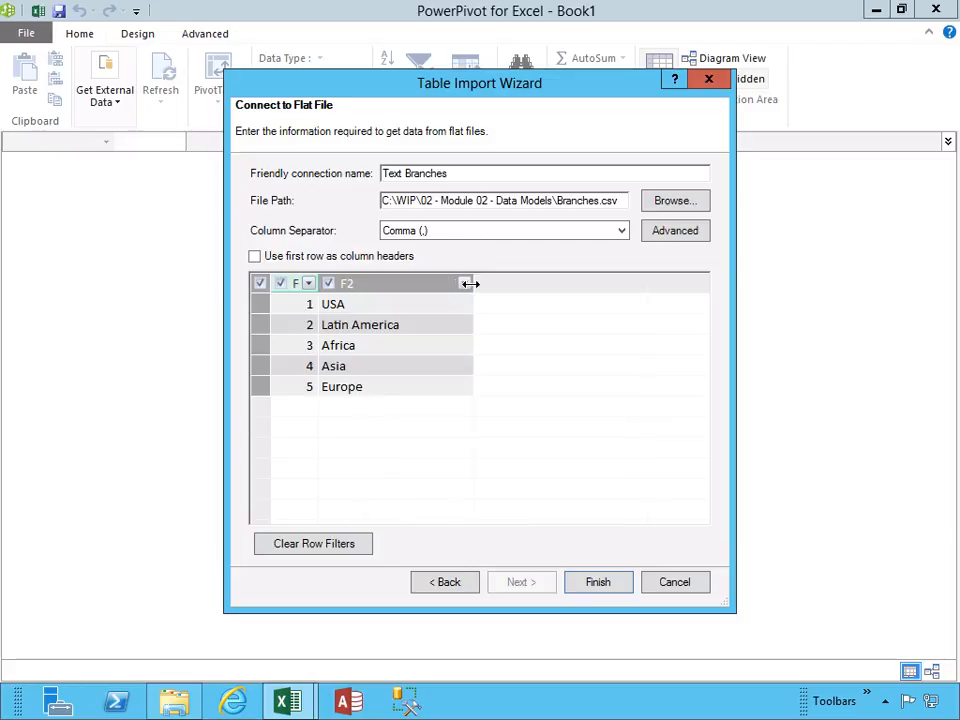
left_click_drag(318, 283, 348, 283)
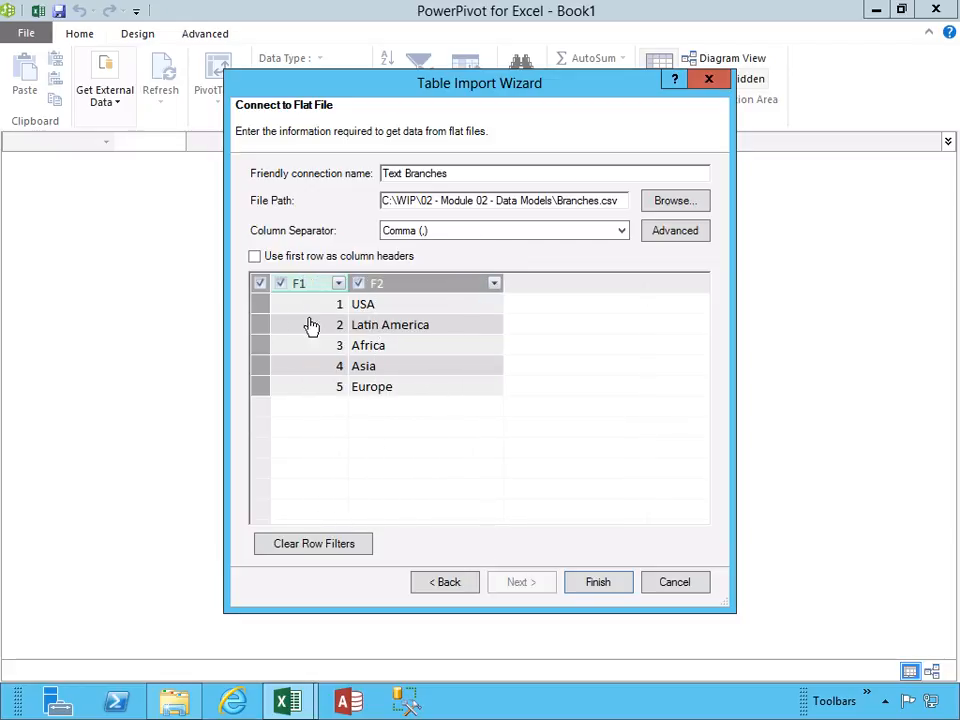
left_click(597, 582)
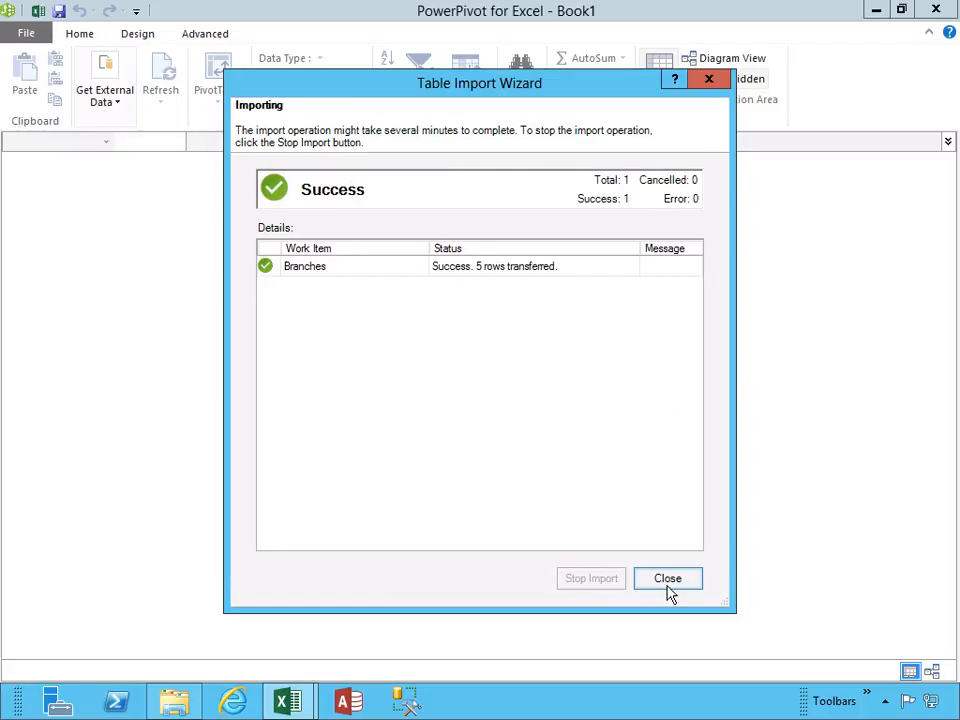
left_click(668, 585)
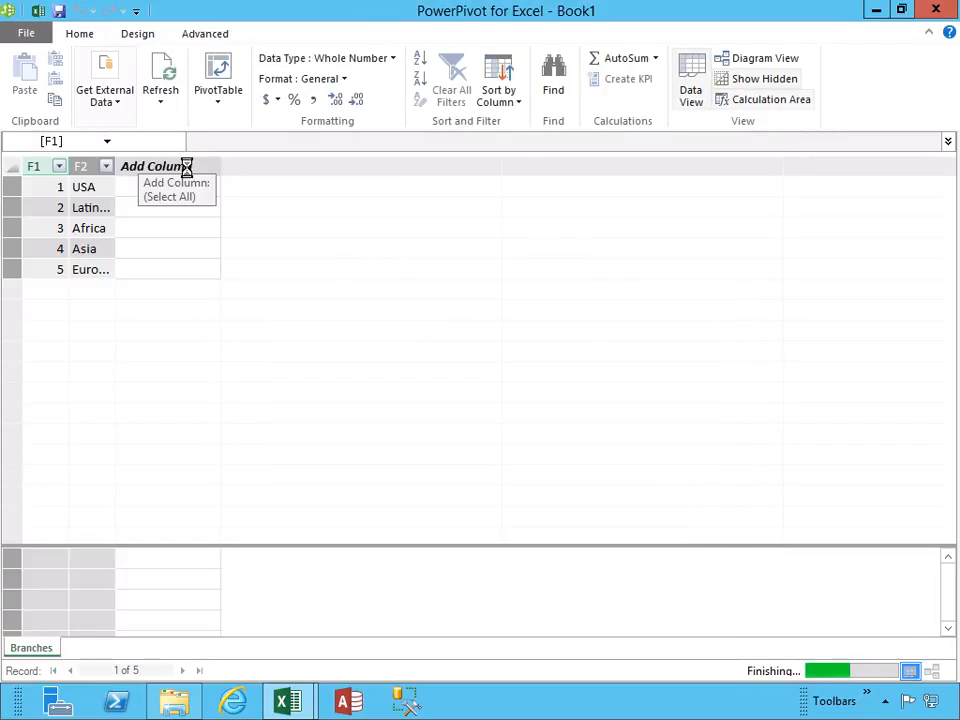
left_click_drag(115, 166, 168, 166)
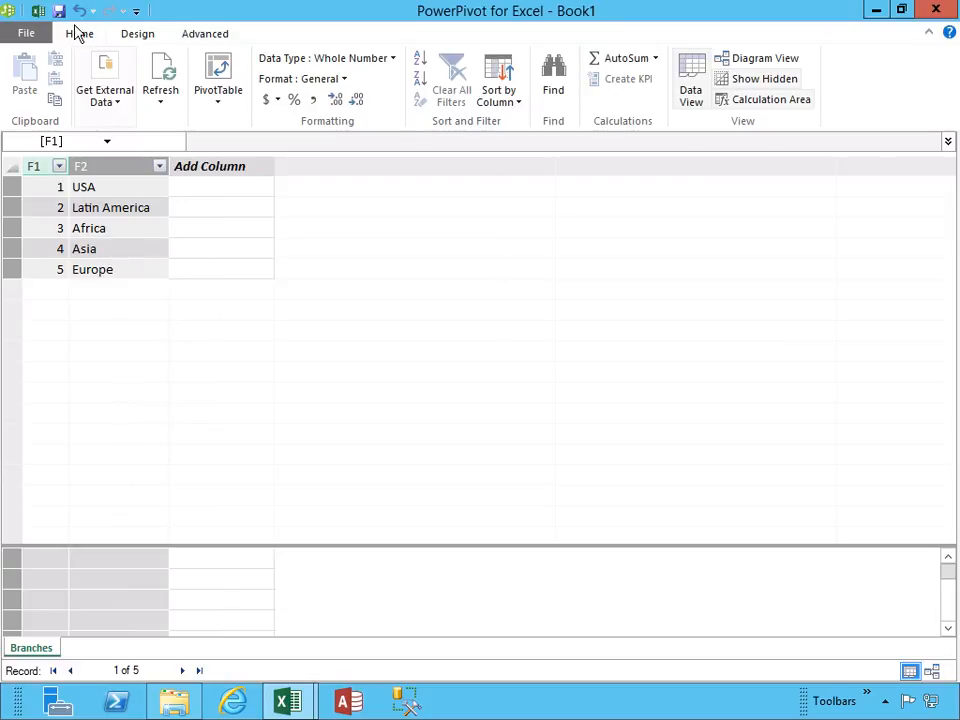
Back in the Excel workbook, create a PivotTable on a new worksheet from the external connection "Text Branches"
left_click(38, 12)
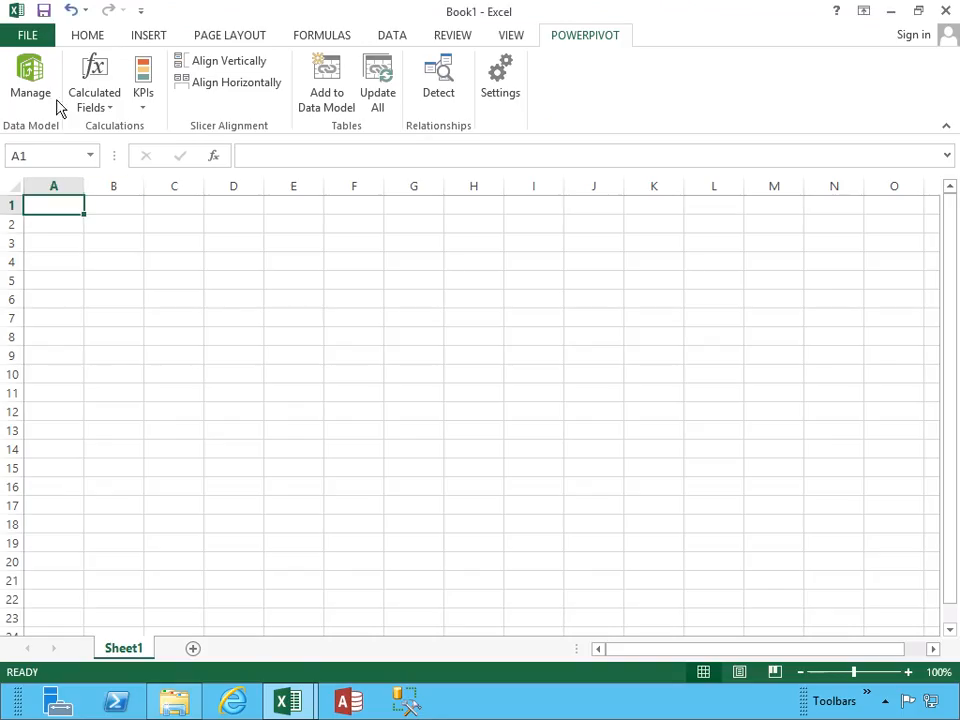
left_click(146, 36)
left_click(33, 88)
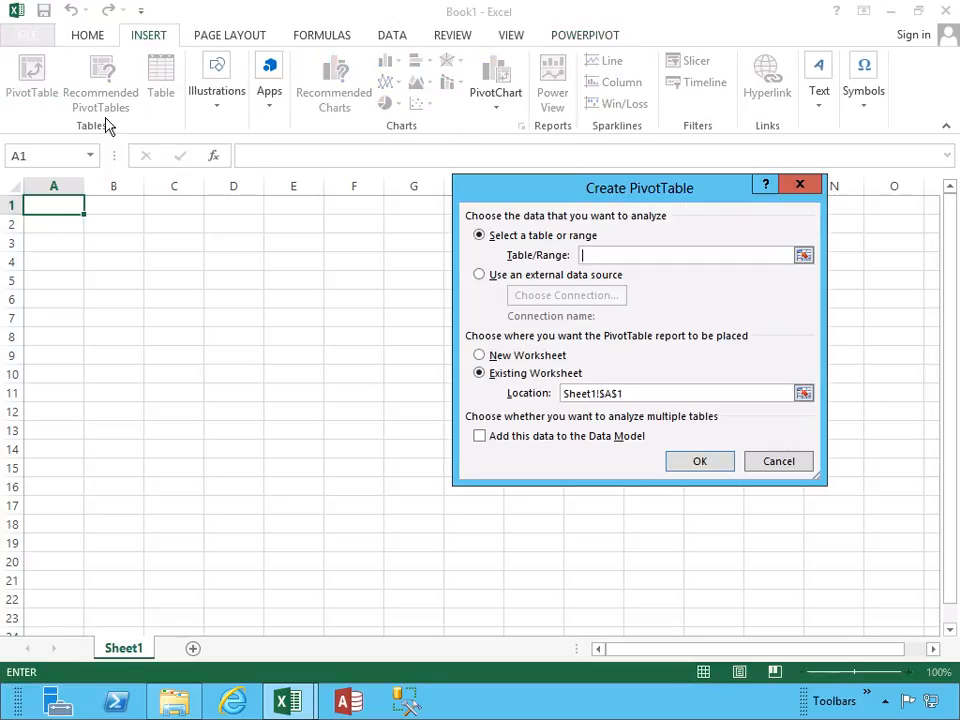
left_click(546, 279)
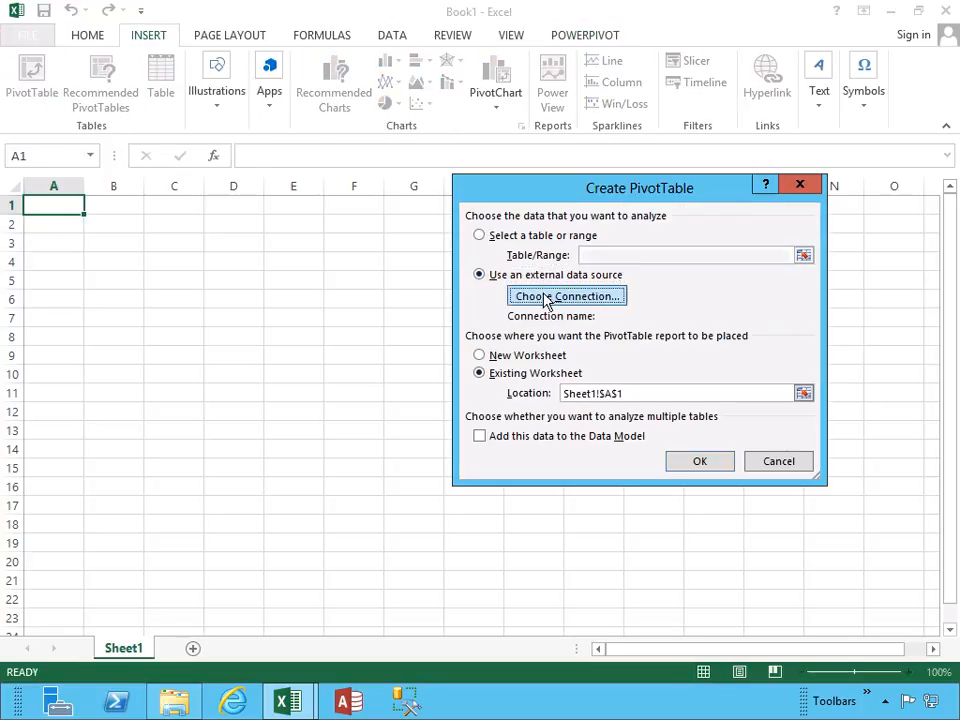
left_click(548, 298)
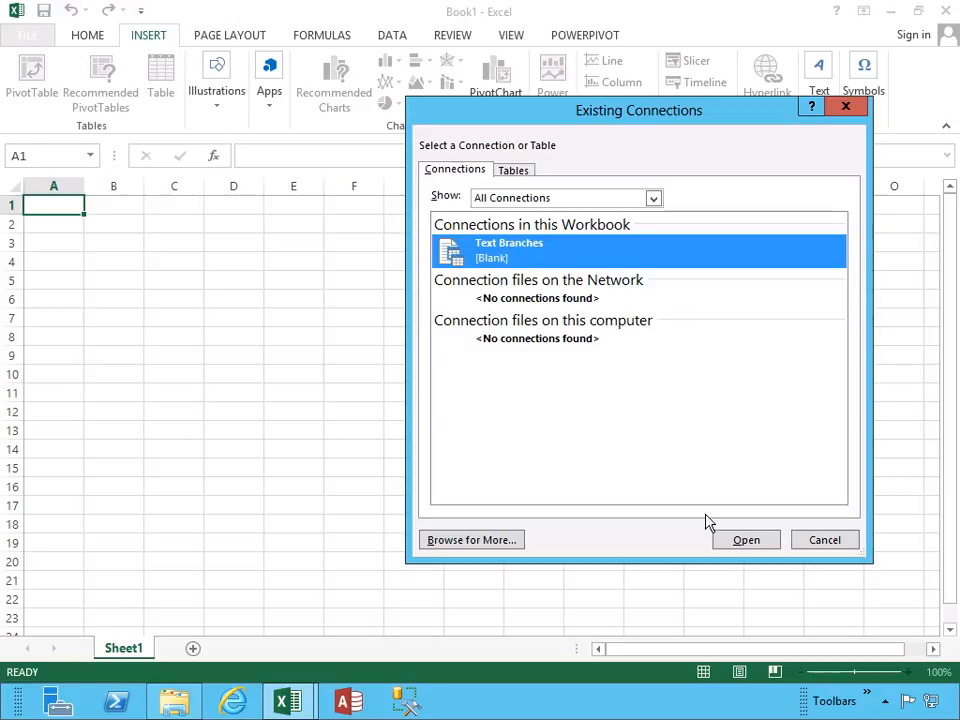
left_click(757, 545)
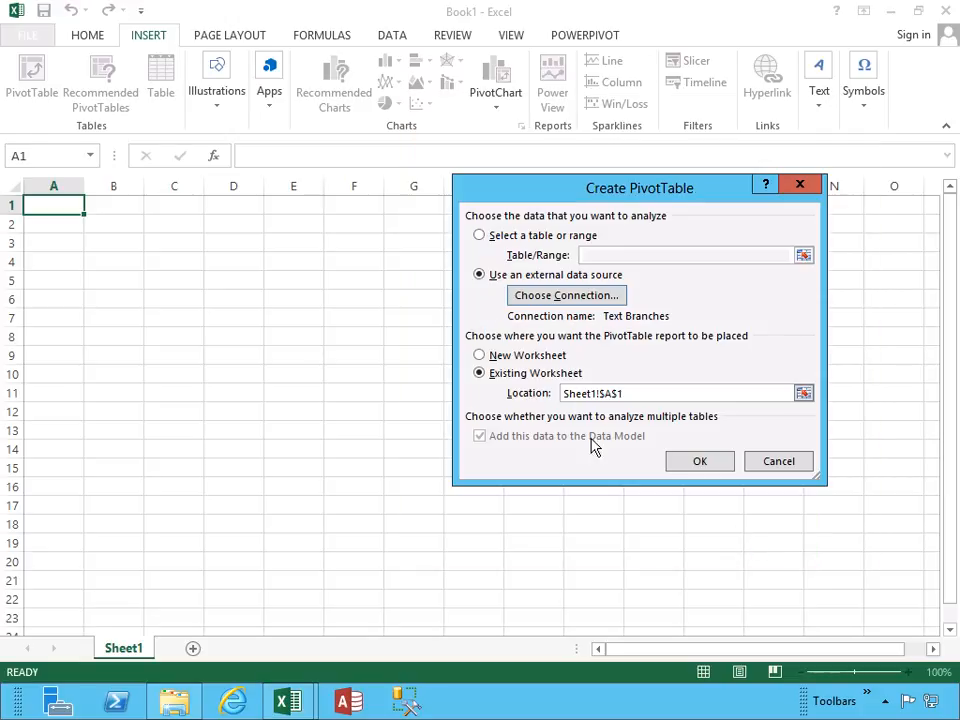
left_click(550, 356)
left_click(706, 464)
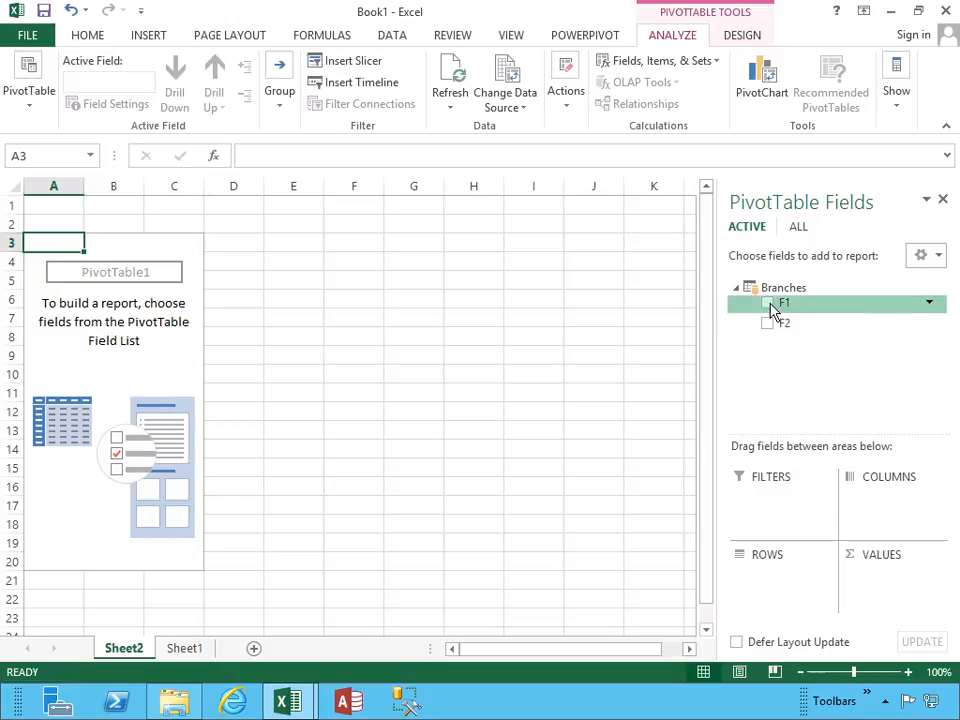
Add the Branches fields F1 and F2 to the PivotTable, and remove F2 again
left_click(768, 303)
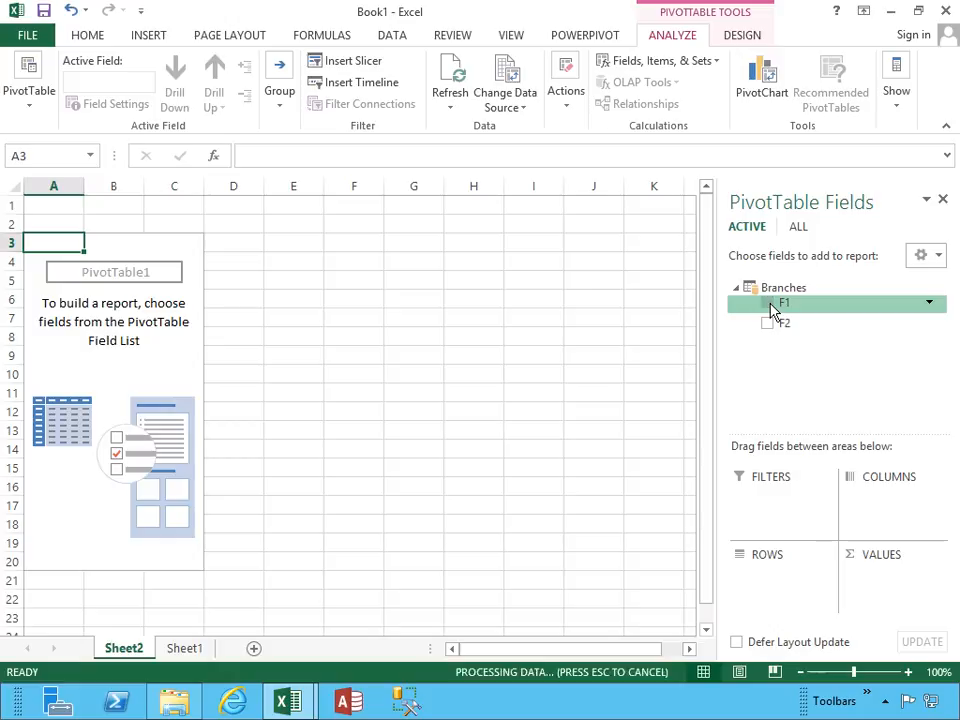
left_click(768, 324)
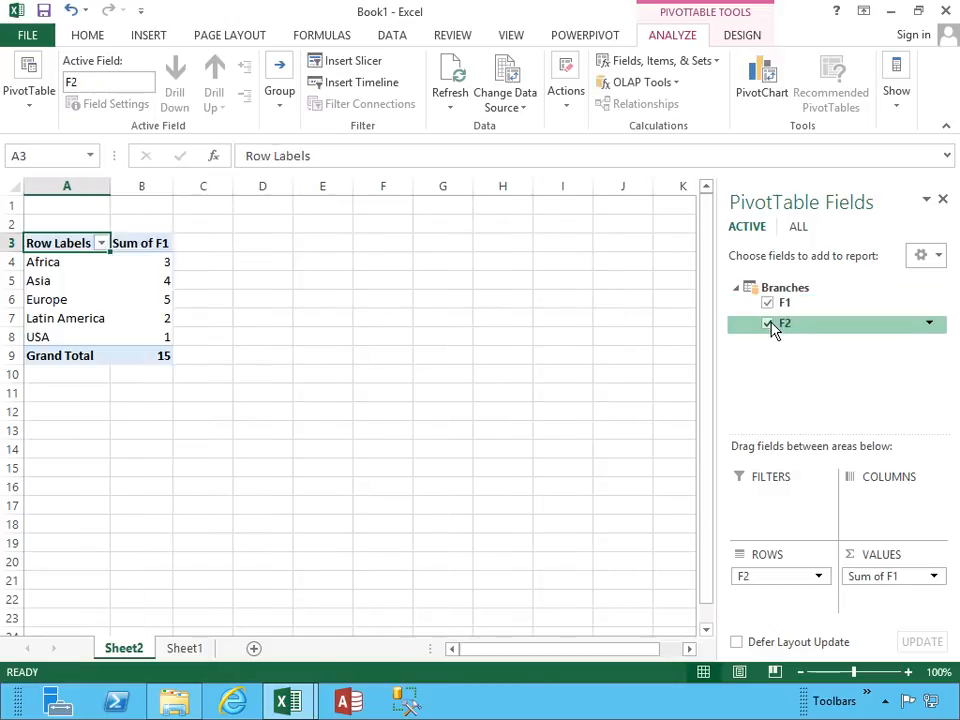
left_click(768, 324)
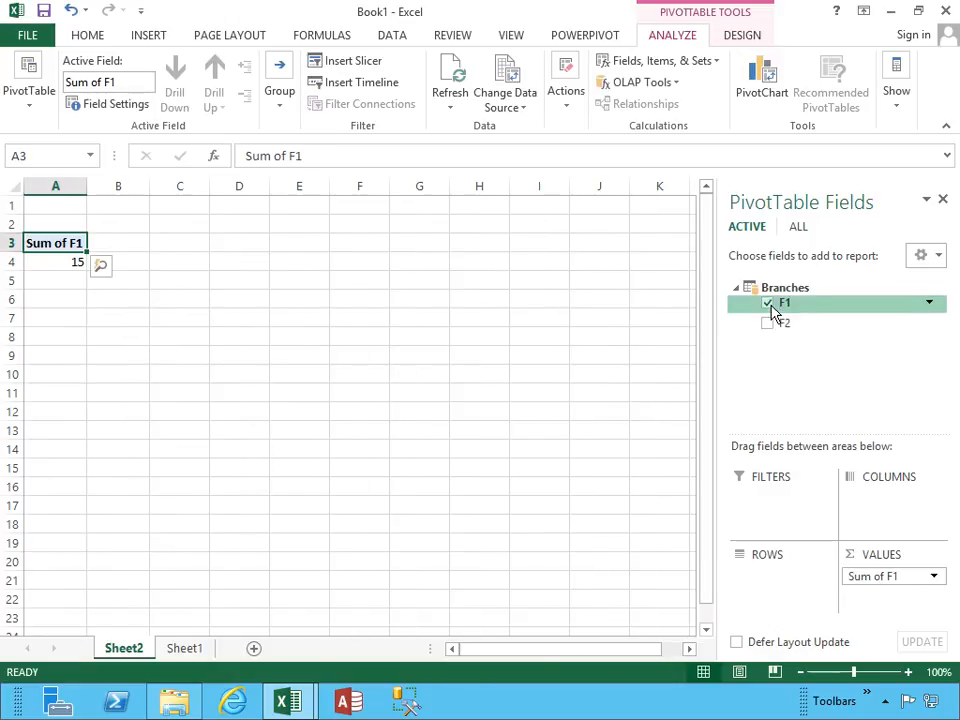
Remove field F1 from the PivotTable and open the workbook's data model in the PowerPivot window
left_click(768, 303)
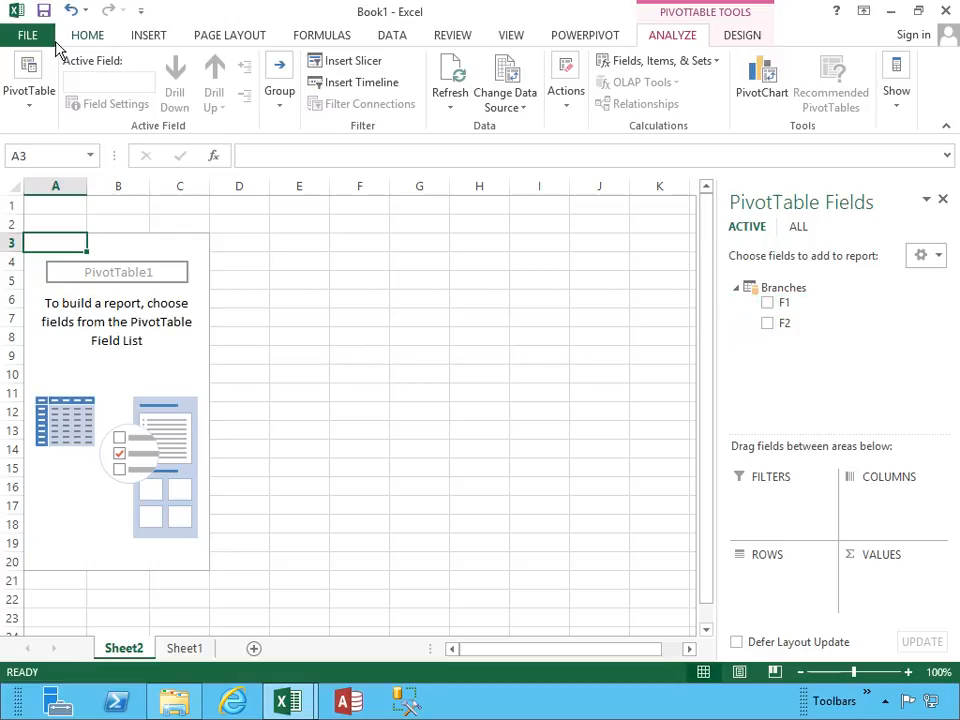
left_click(583, 40)
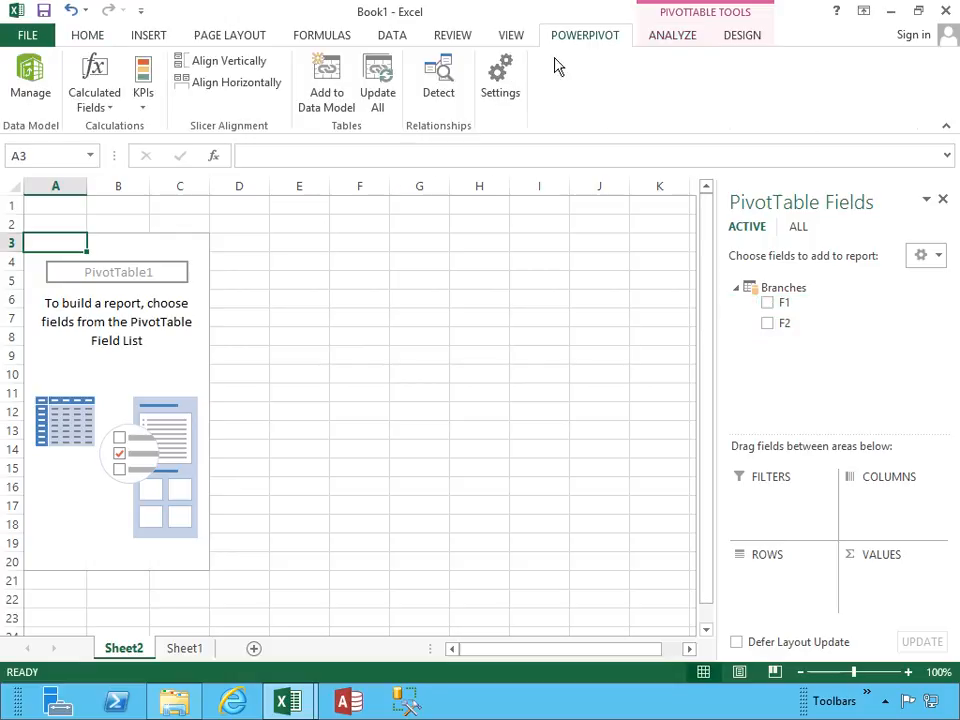
left_click(22, 82)
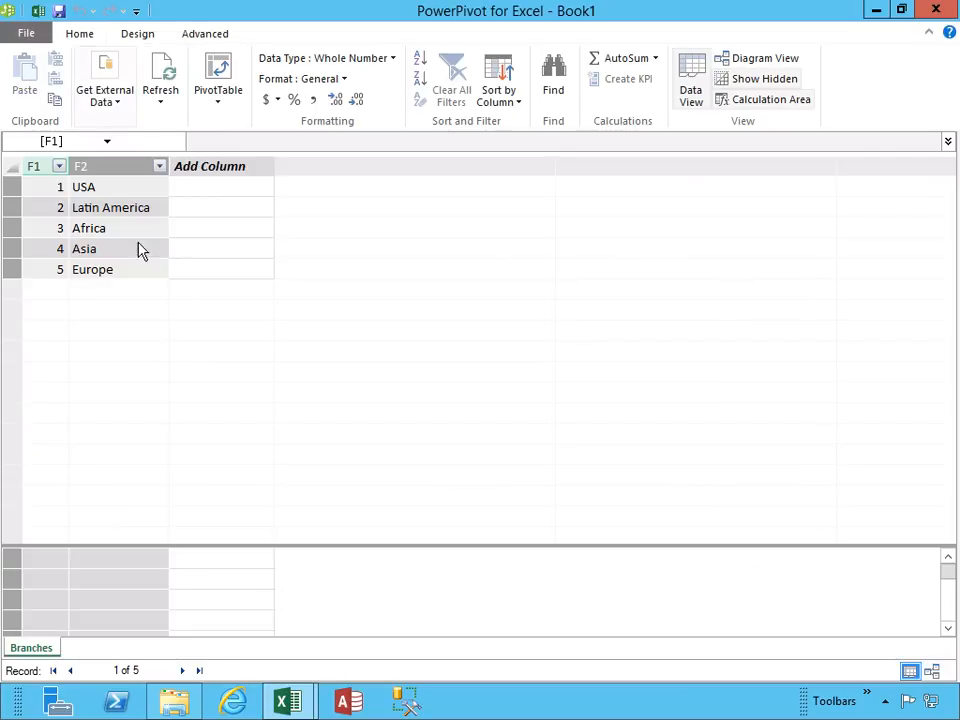
Rename column F2 of the Branches table as BranchName and widen it to fit the full header
left_click(35, 166)
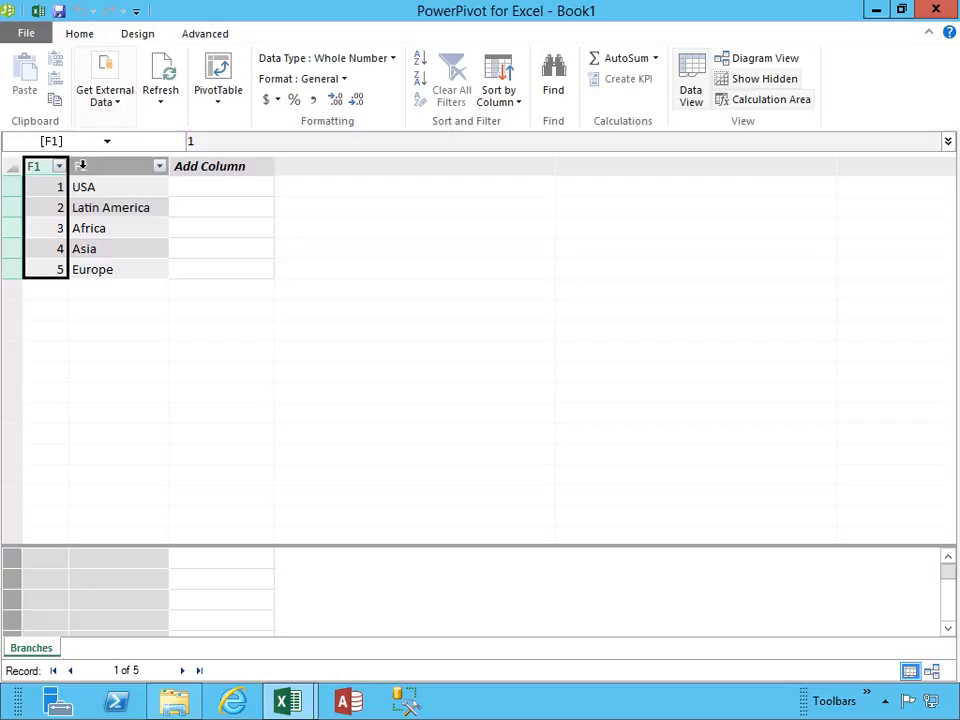
left_click(81, 166)
double_click(81, 166)
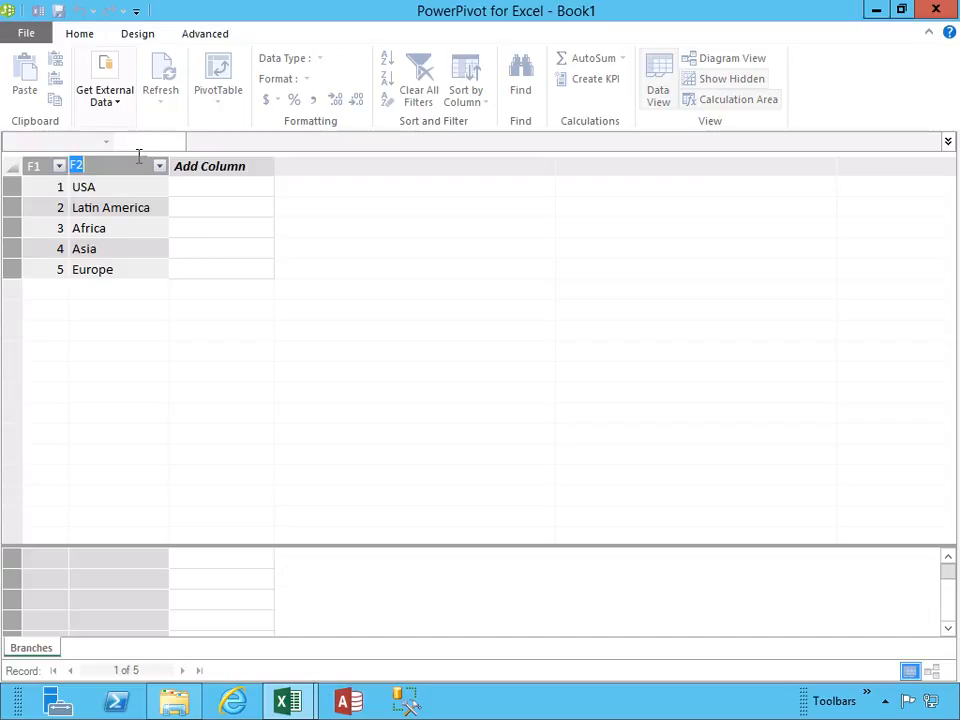
type("BranchName")
key("Return")
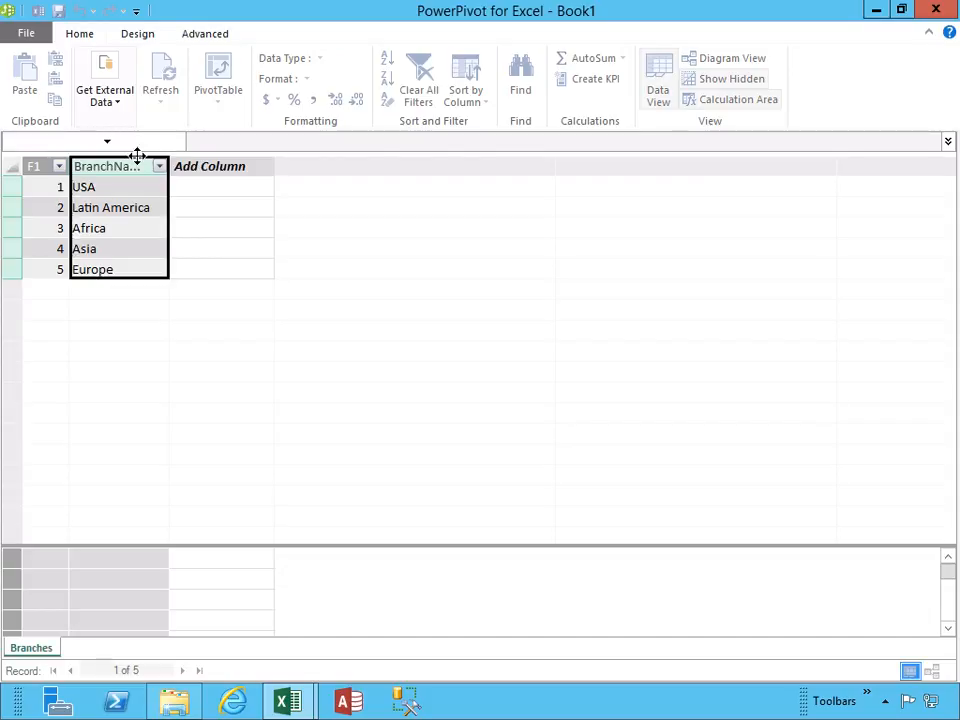
left_click_drag(169, 165, 210, 165)
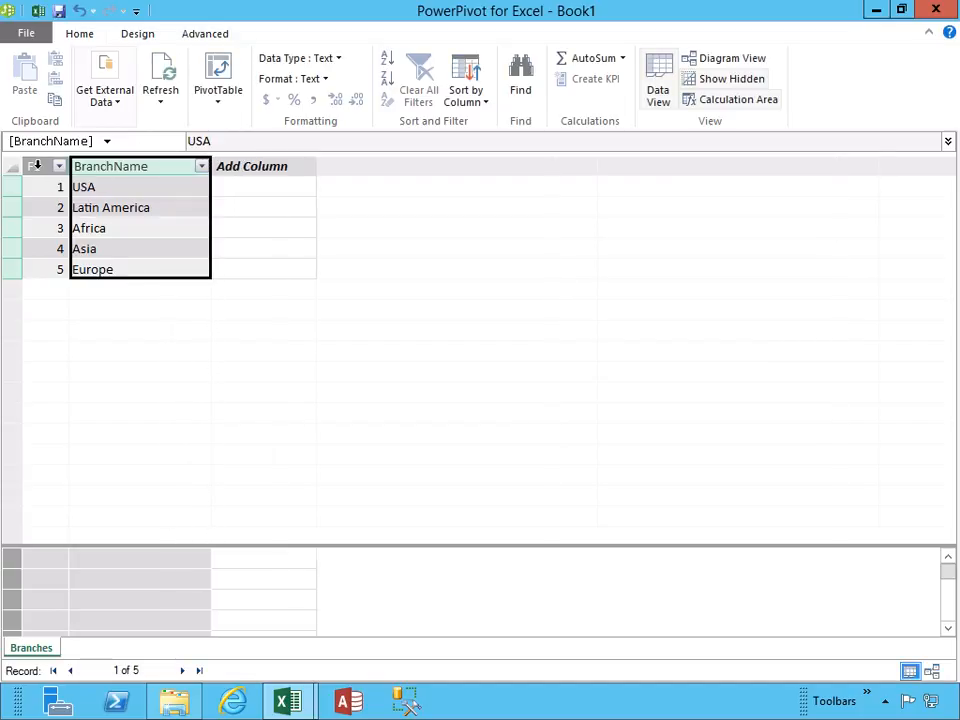
Rename column F1 of the Branches table as BranchID and widen it to fit the full header
left_click(36, 165)
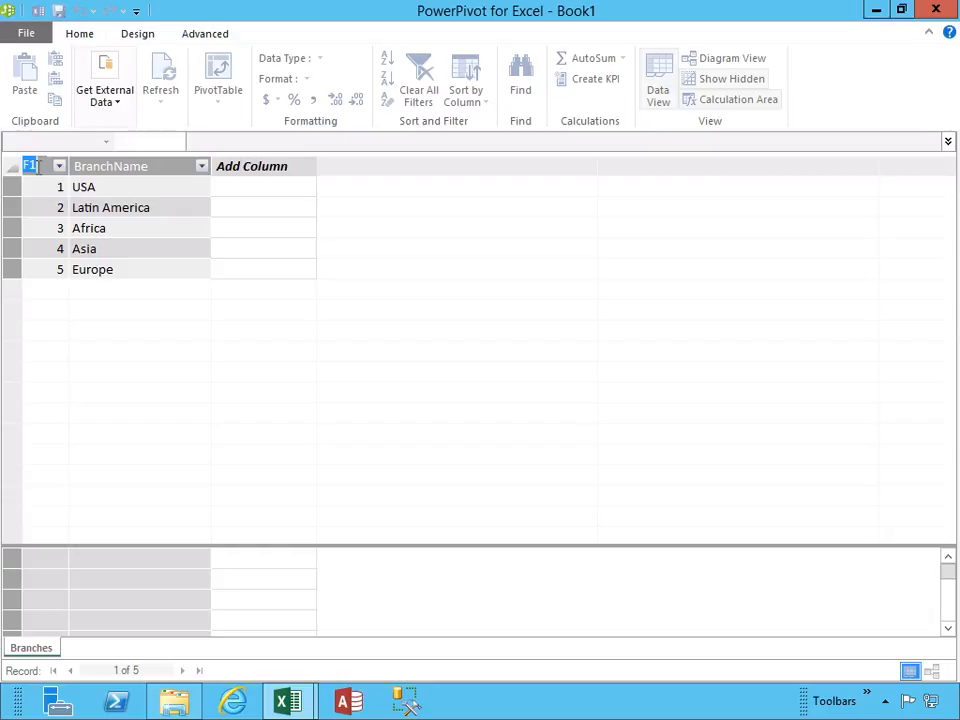
type("BranchID")
key("Return")
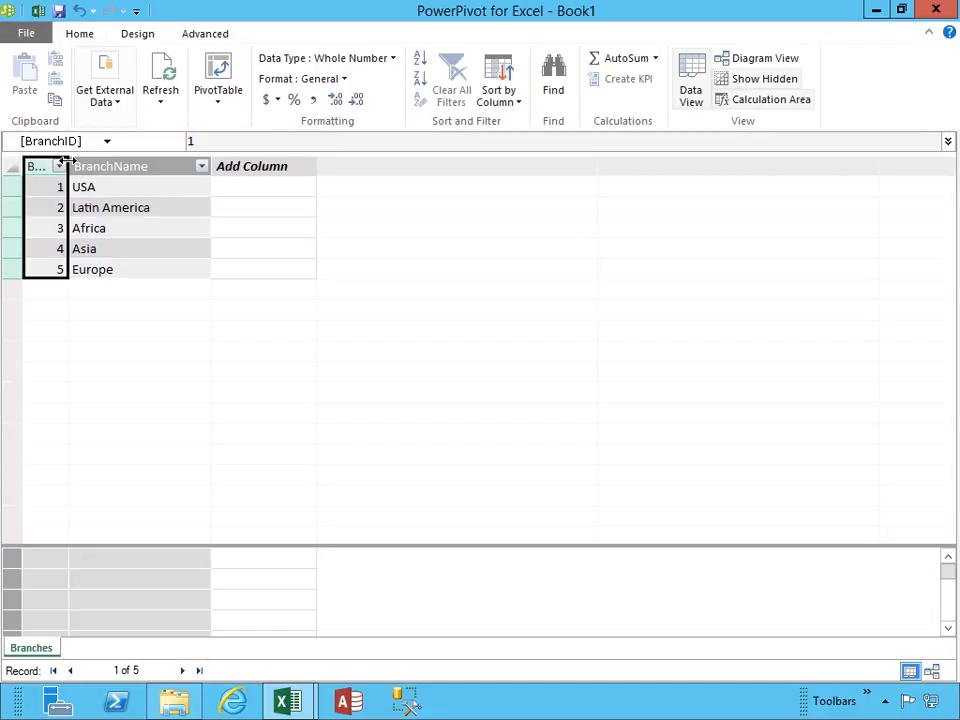
left_click_drag(66, 165, 110, 165)
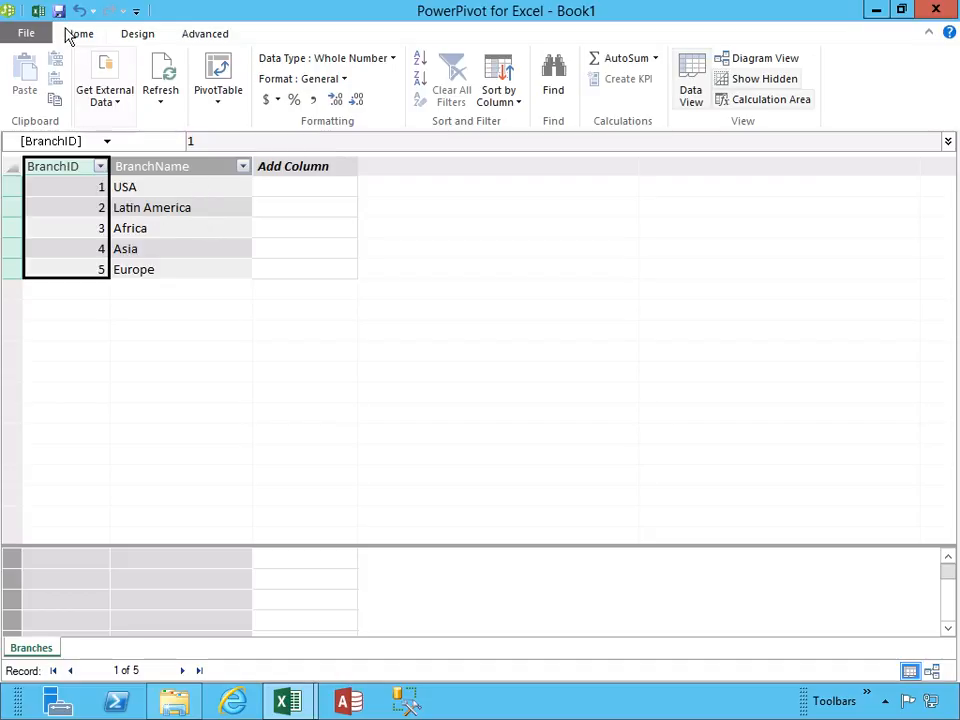
Switch back to the Excel workbook and add the BranchName field to the PivotTable rows
left_click(39, 14)
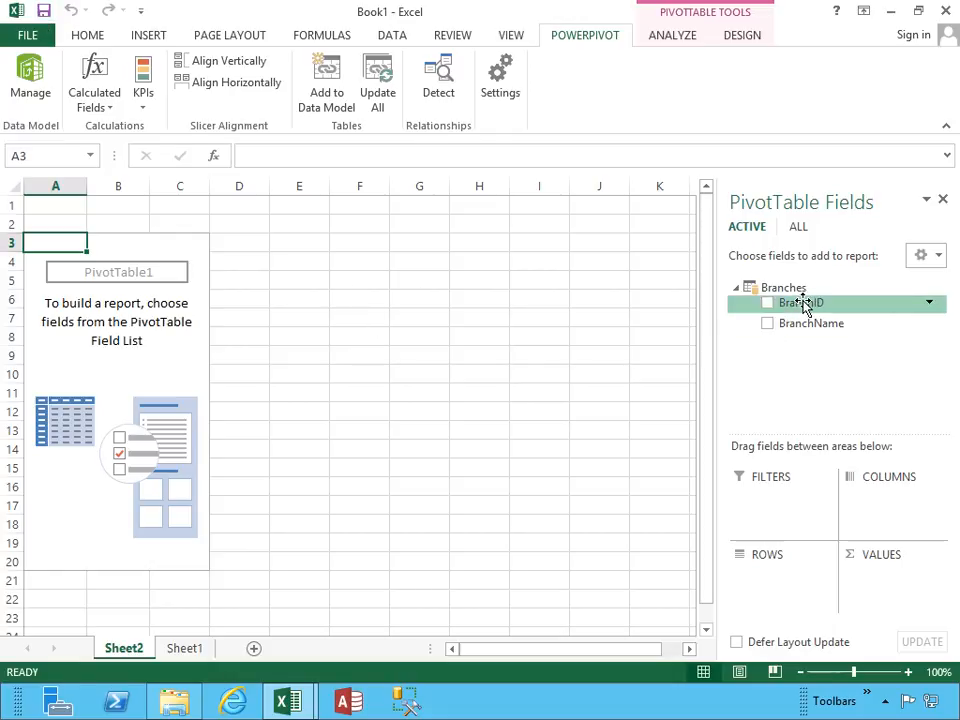
left_click(768, 325)
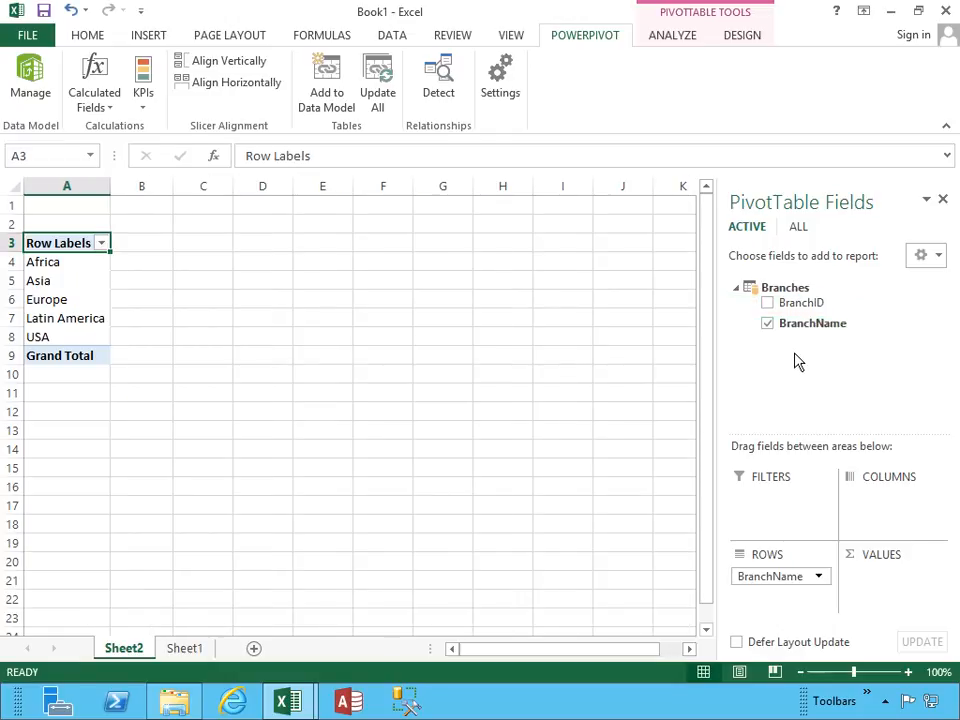
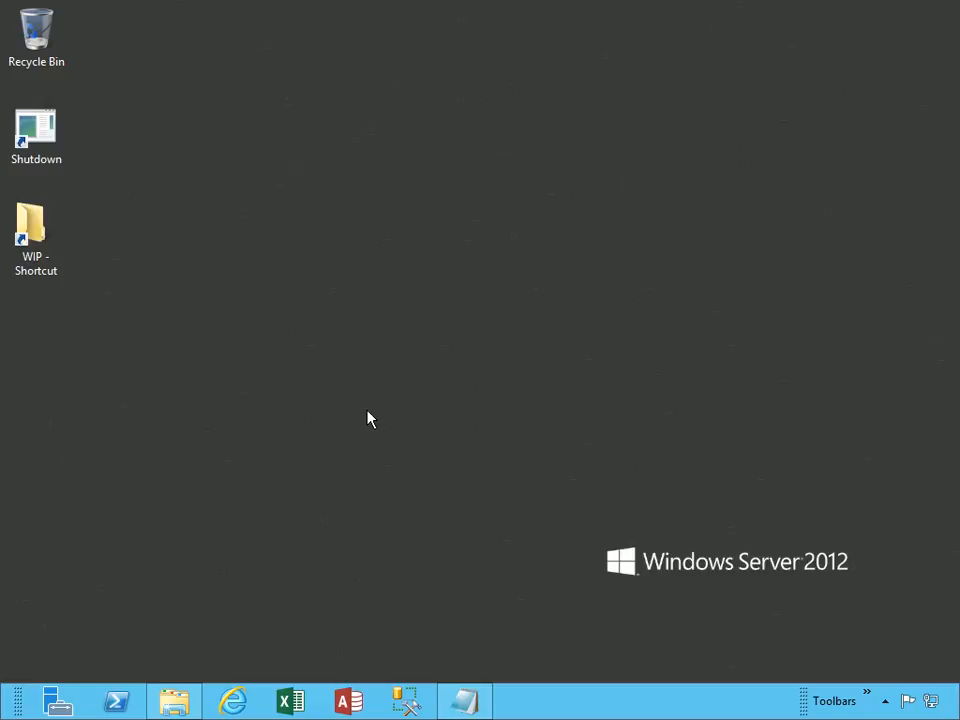
Start Excel with a new blank workbook and open its PowerPivot data model window
left_click(292, 703)
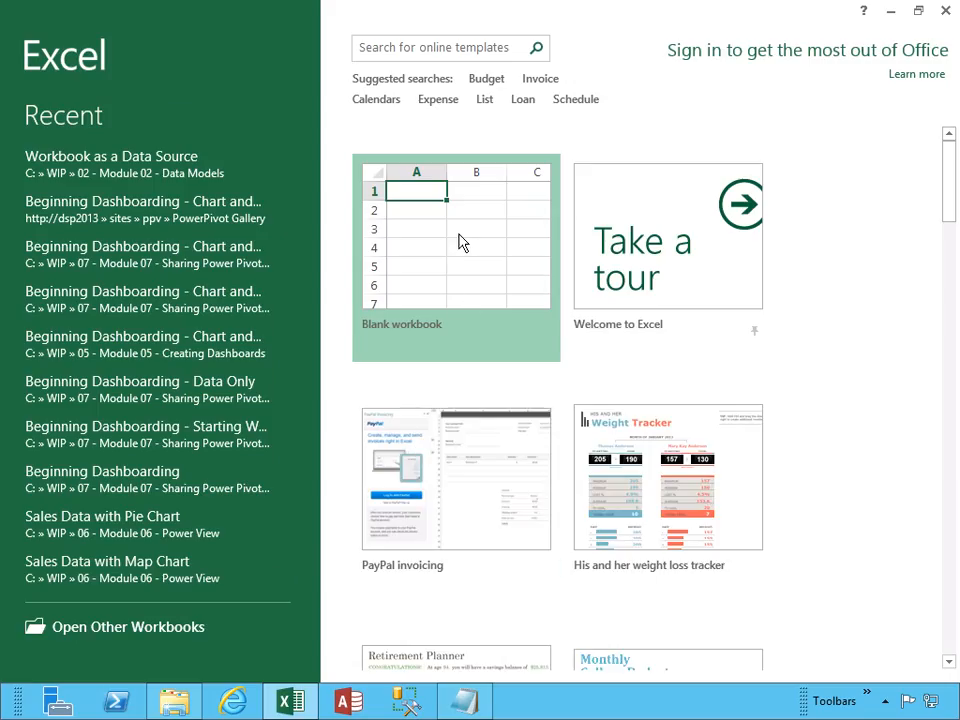
left_click(459, 238)
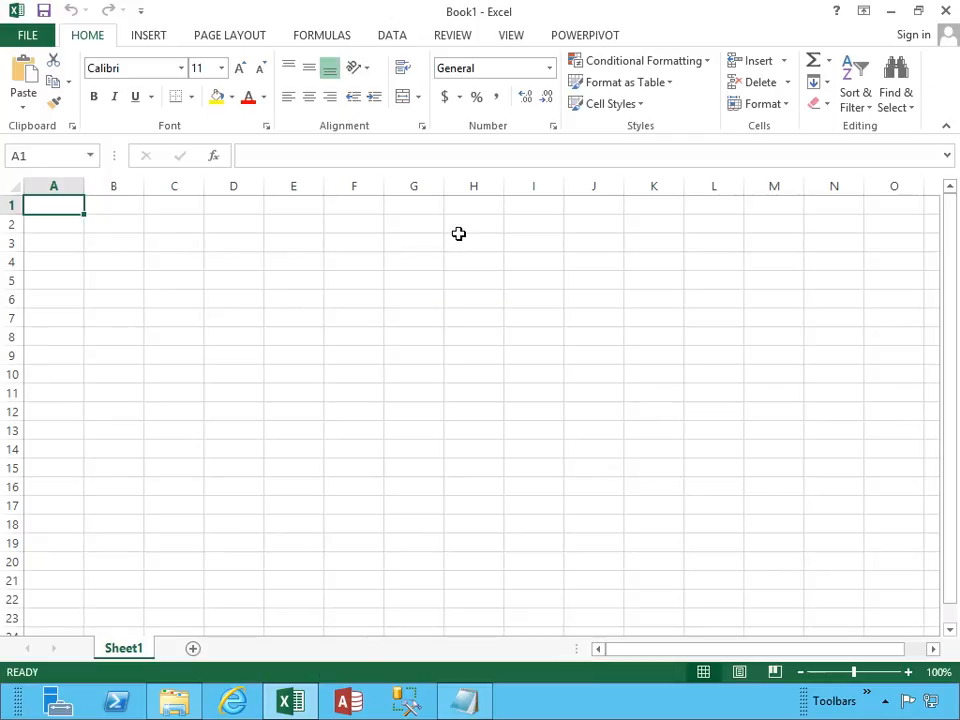
left_click(582, 38)
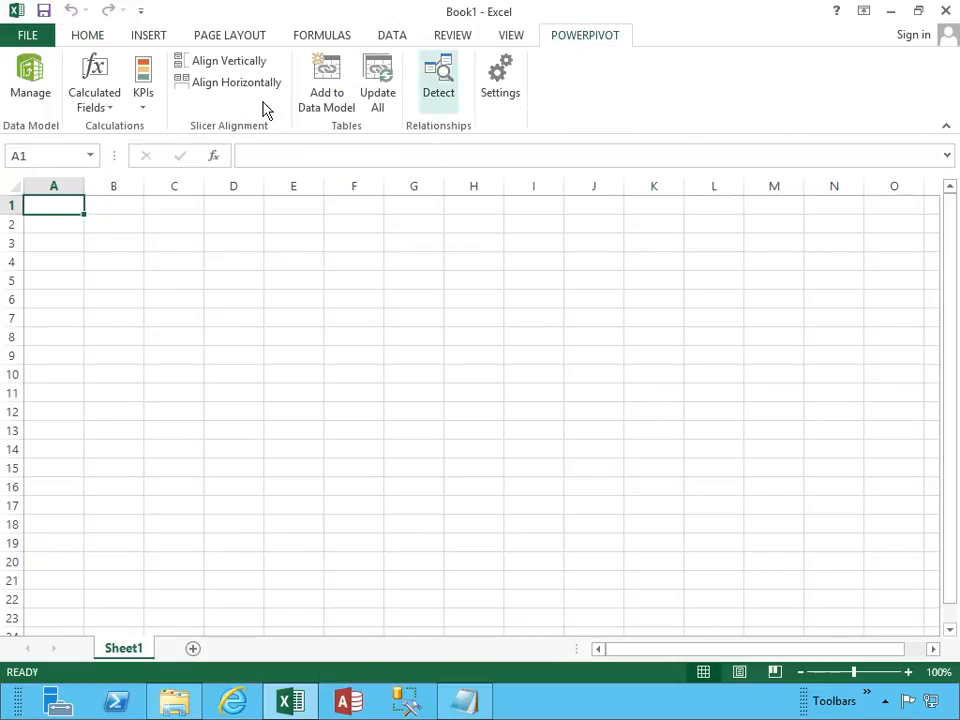
left_click(40, 96)
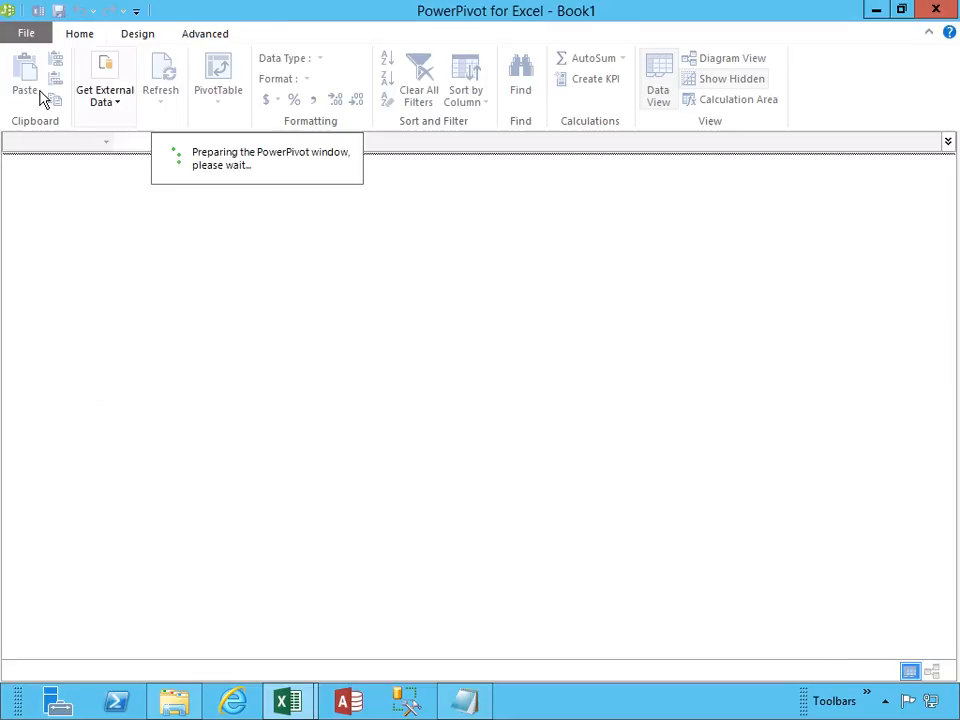
Start an external data import from other sources and select Other Feeds as the data source
left_click(118, 102)
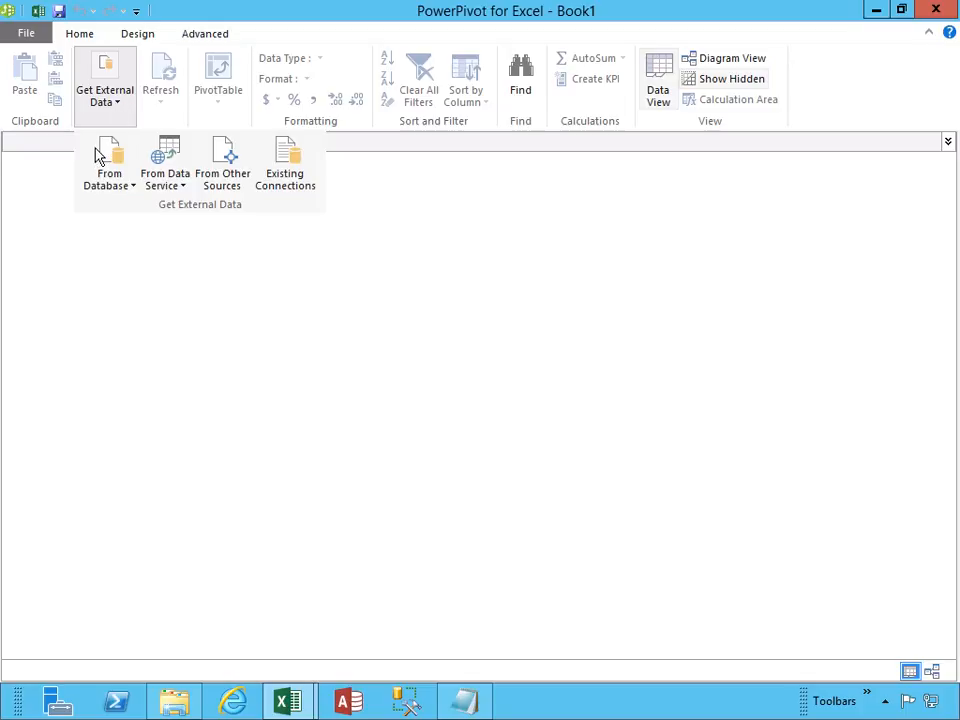
left_click(238, 176)
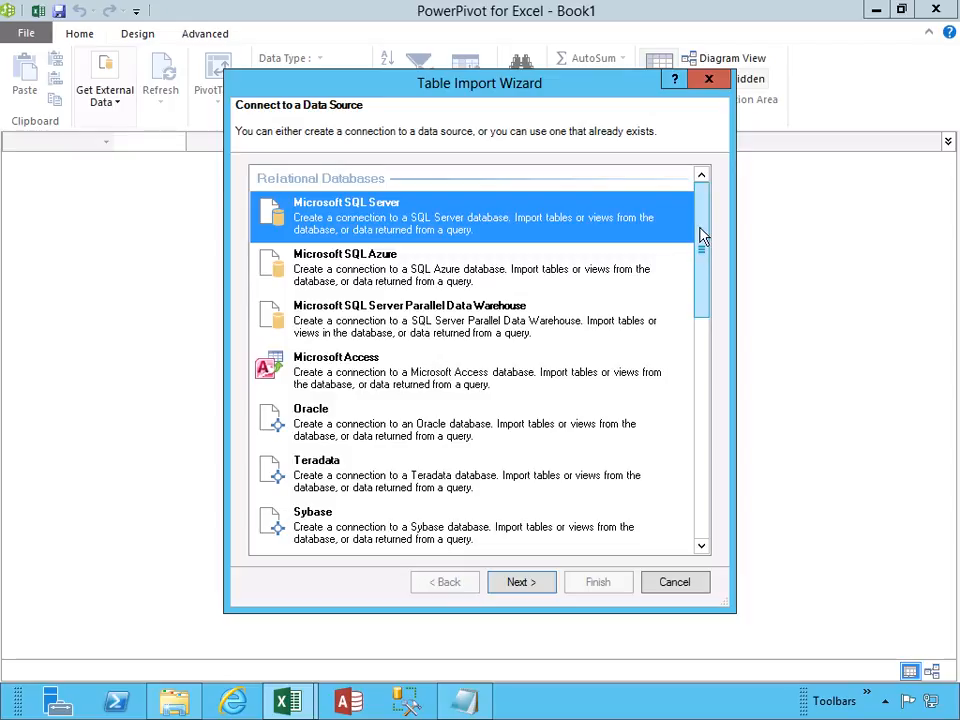
left_click_drag(702, 236, 698, 473)
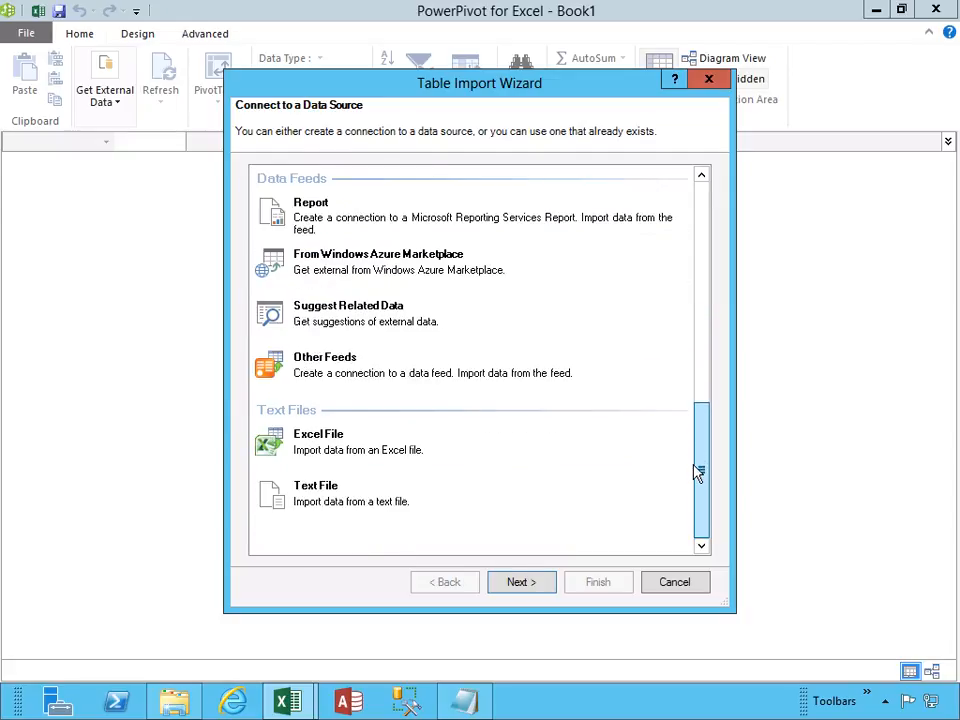
left_click(449, 377)
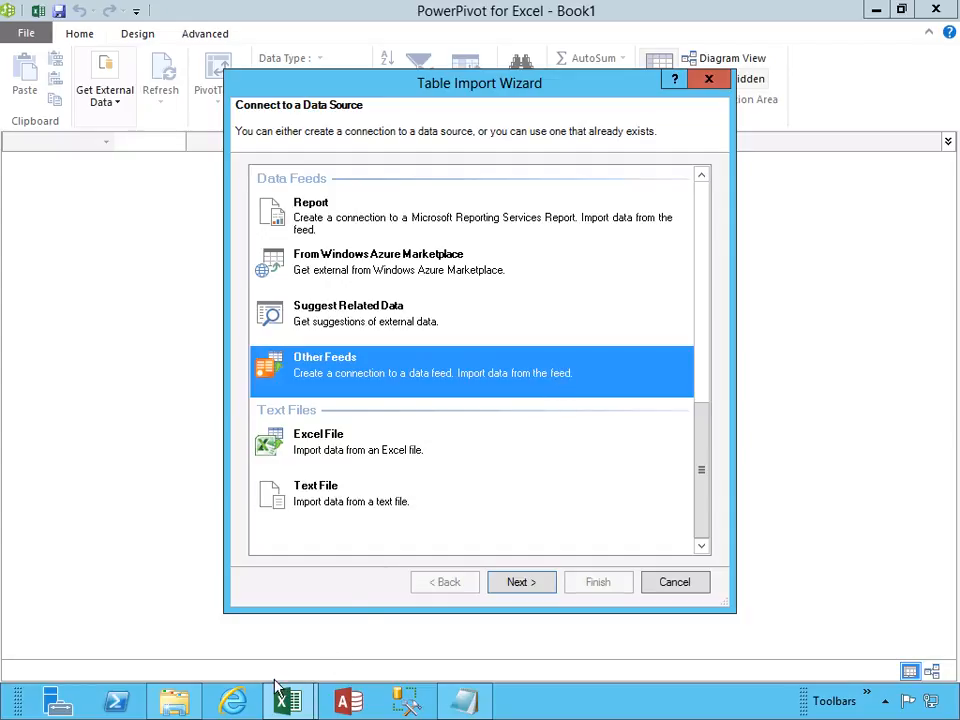
left_click(236, 699)
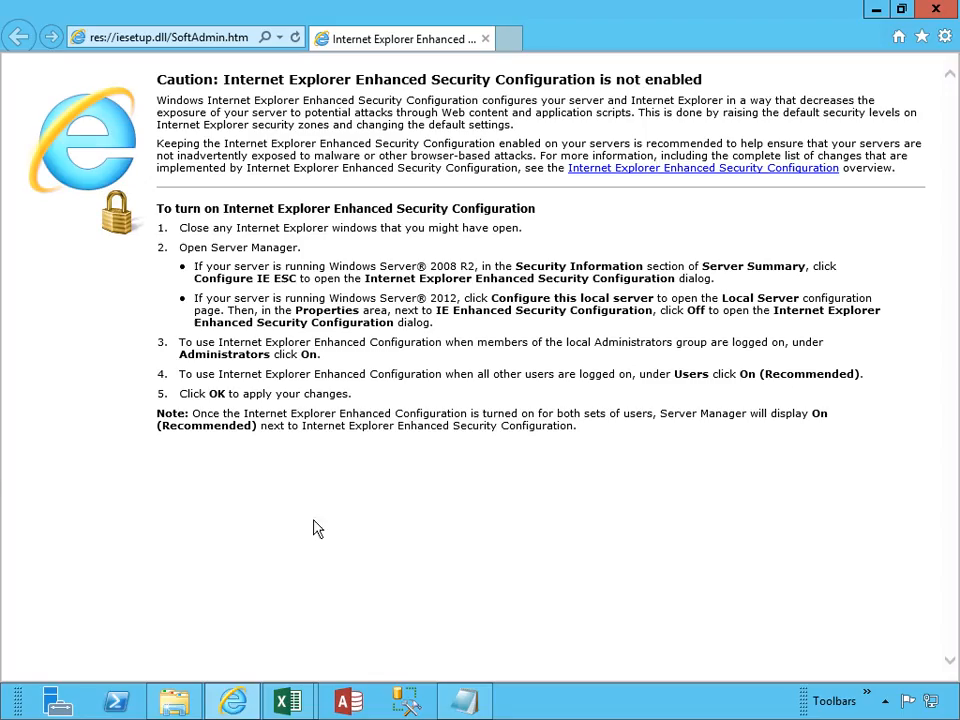
left_click(232, 37)
type("http://services.odata.org/V3/Northwind/Northwind.svc/")
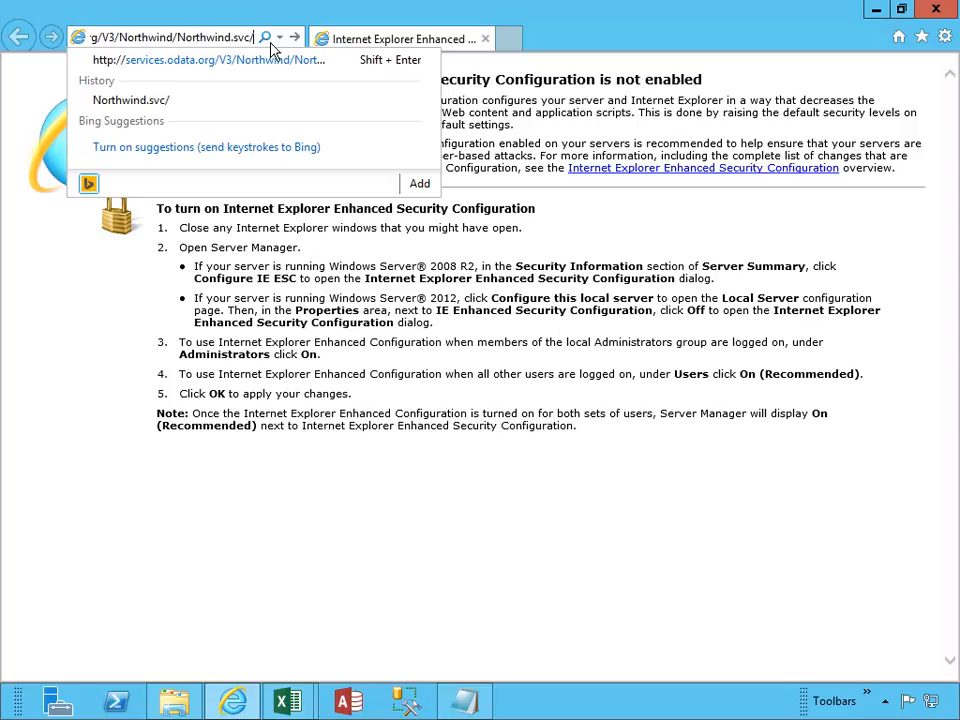
key("Return")
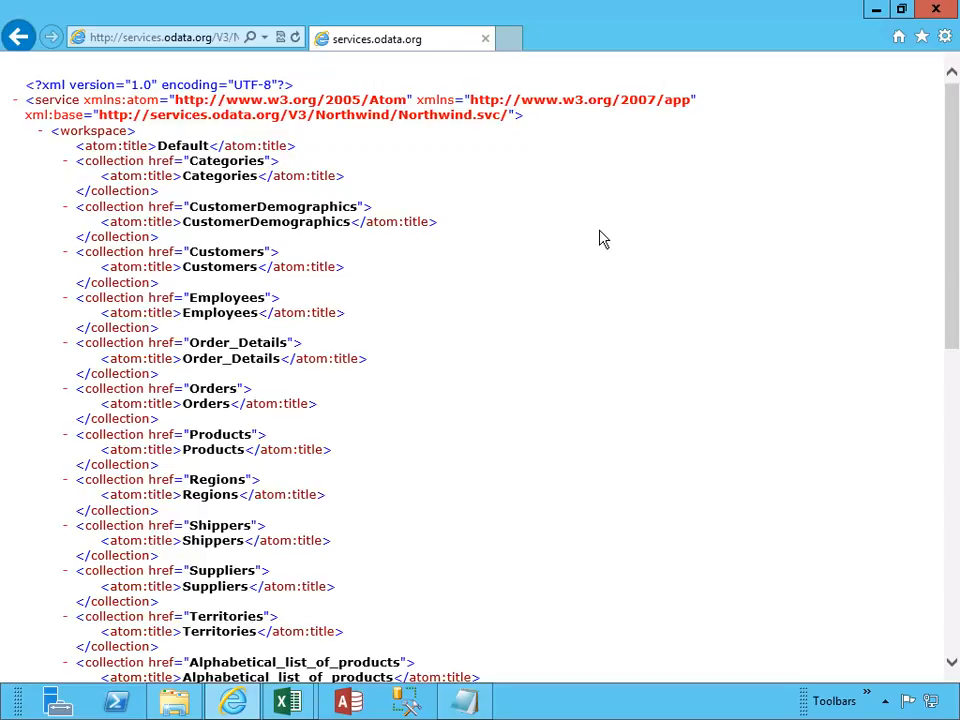
scroll(603, 238, "down", 3)
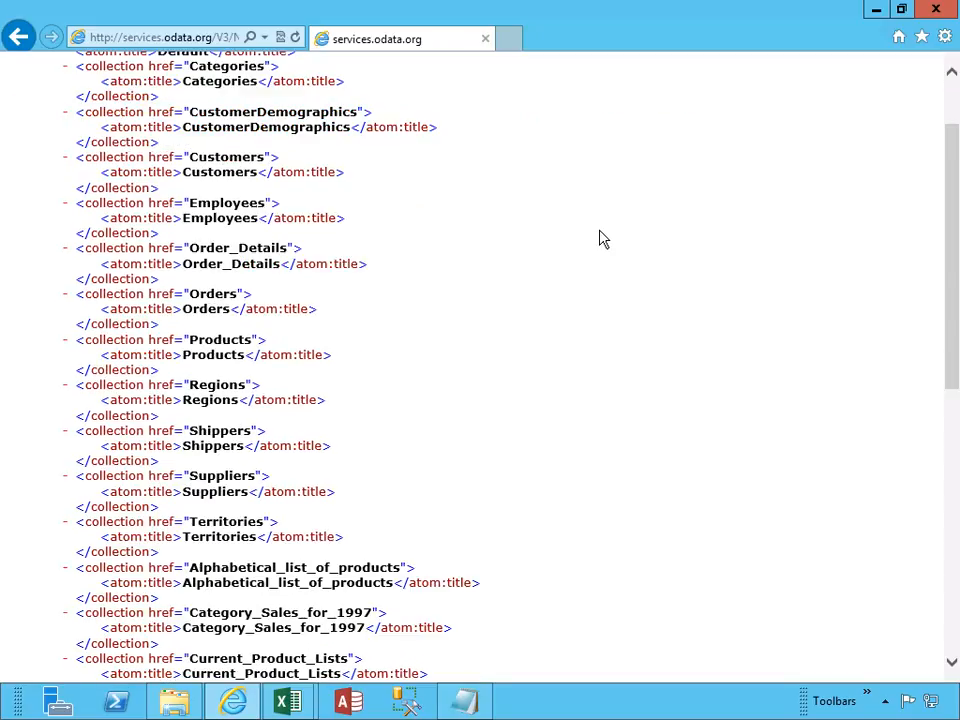
scroll(603, 238, "down", 3)
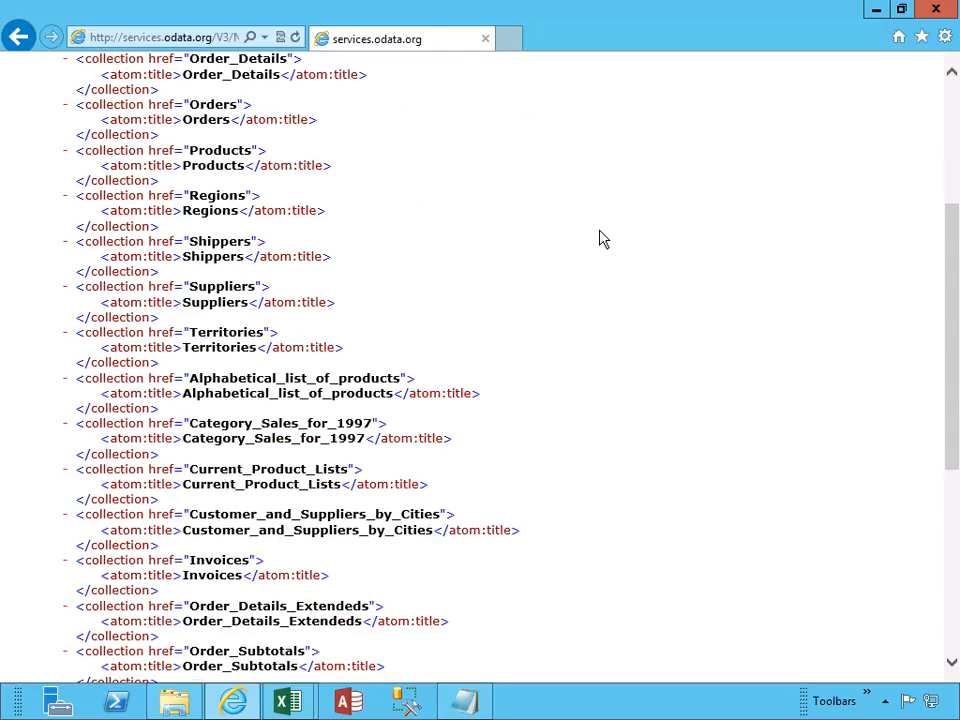
scroll(603, 238, "down", 5)
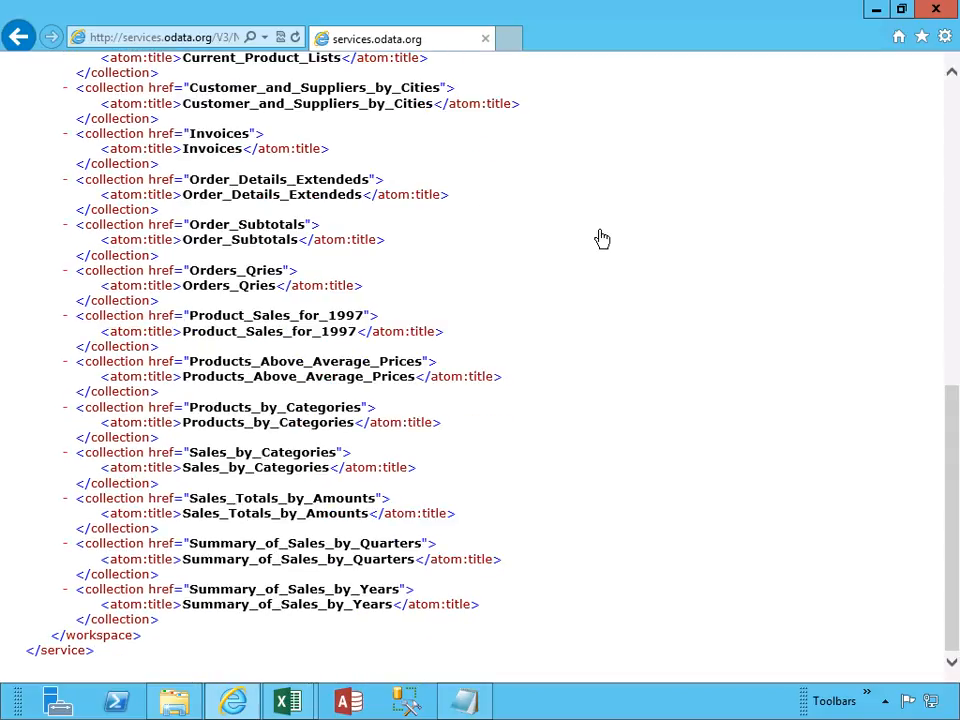
scroll(603, 238, "up", 12)
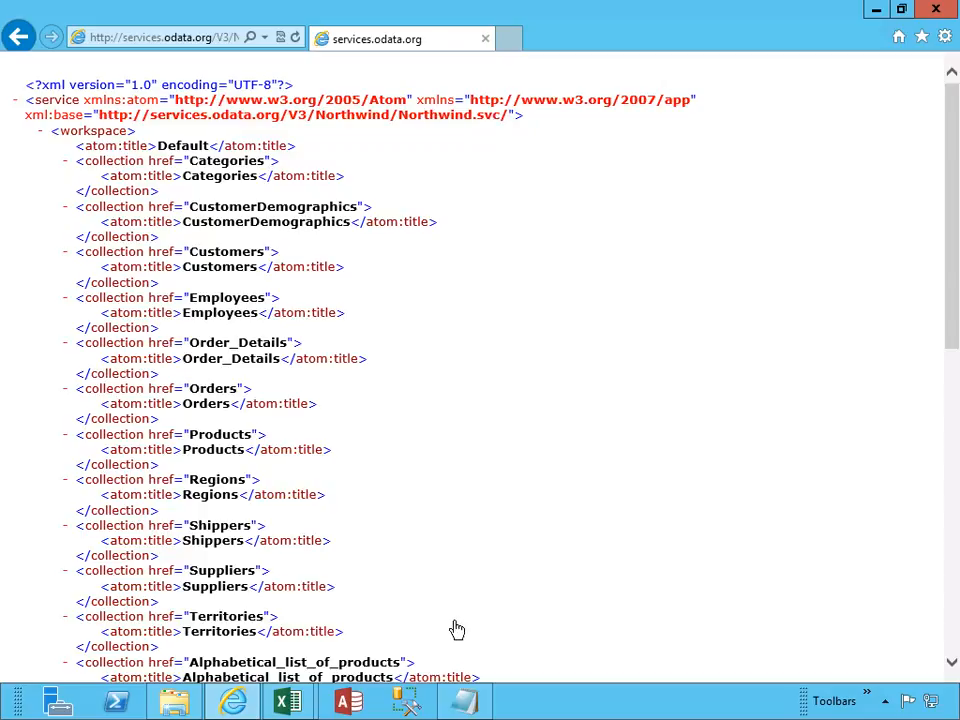
Back in PowerPivot's Table Import Wizard, continue with Other Feeds and name the connection "Northwind DataFeed"
mouse_move(300, 705)
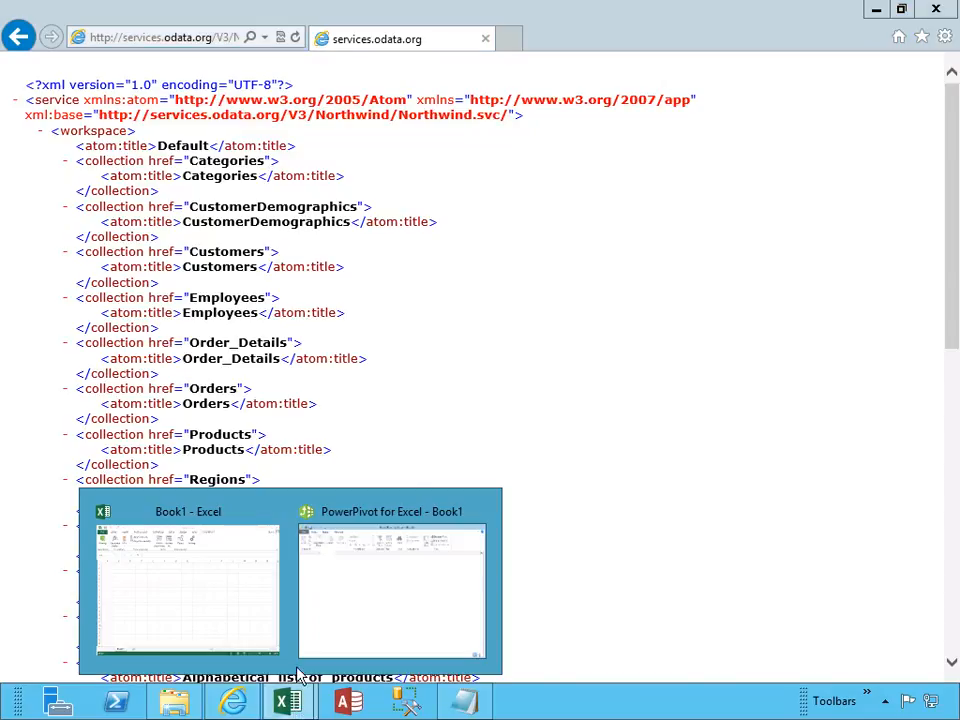
left_click(332, 606)
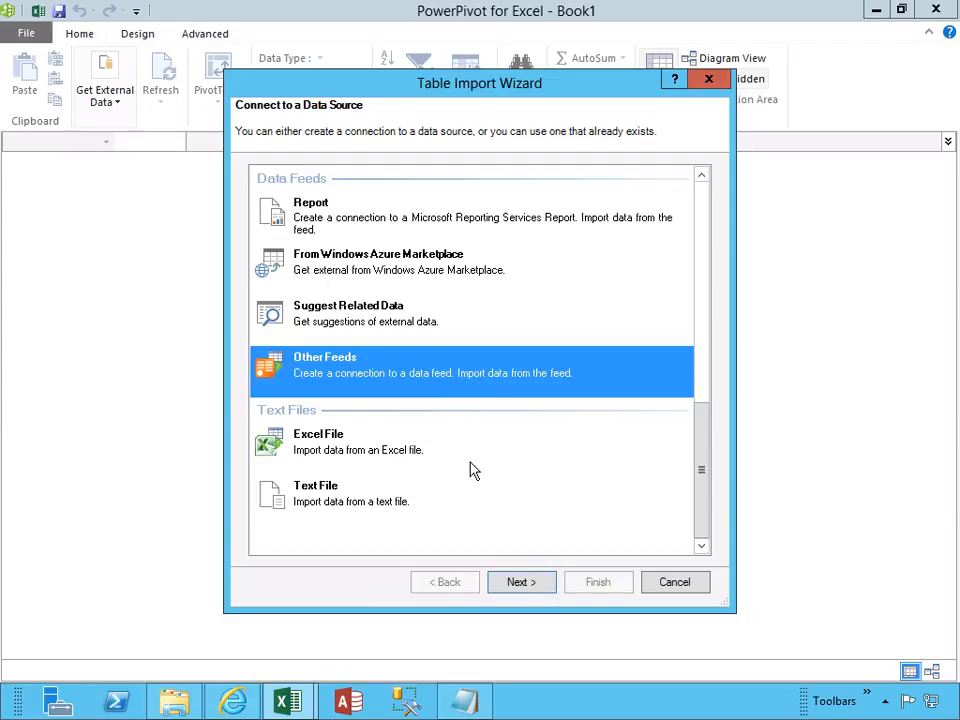
left_click(520, 583)
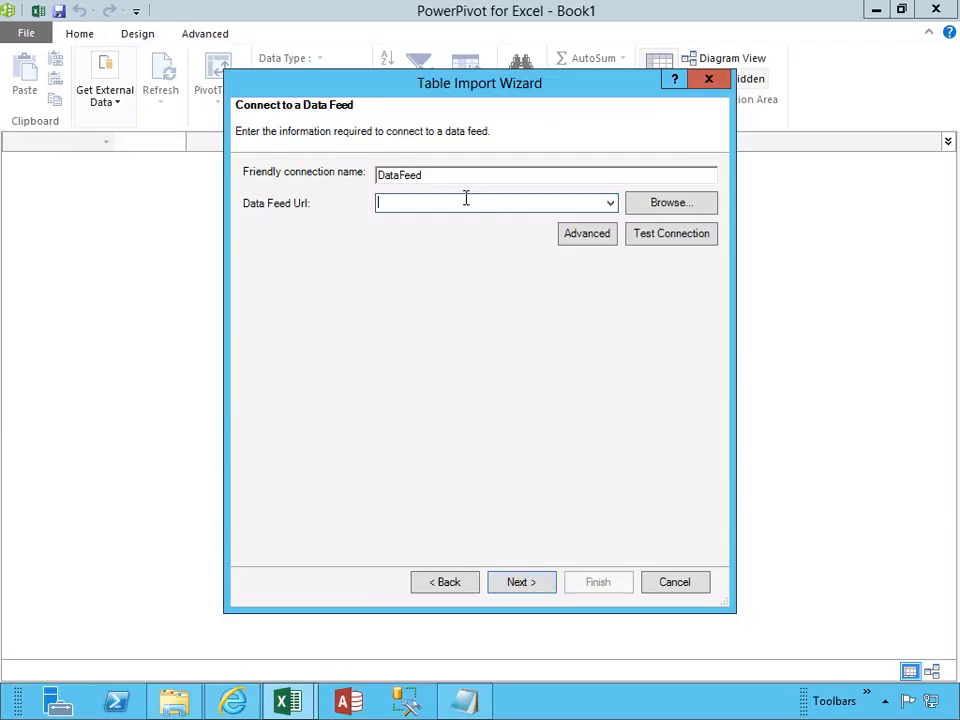
left_click(437, 176)
type("Northwind")
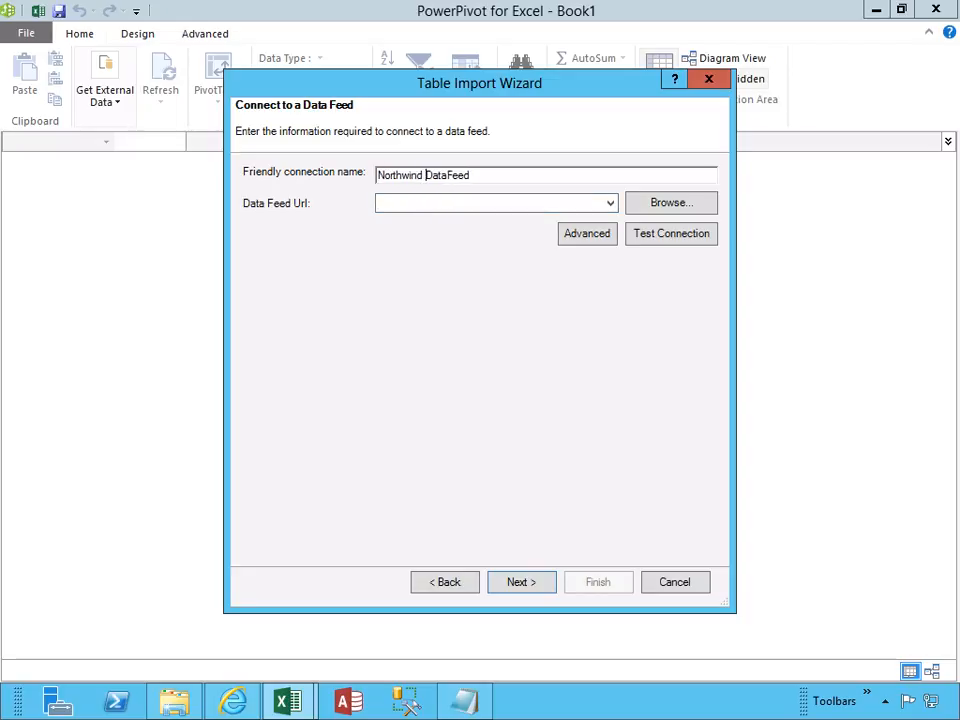
left_click(465, 202)
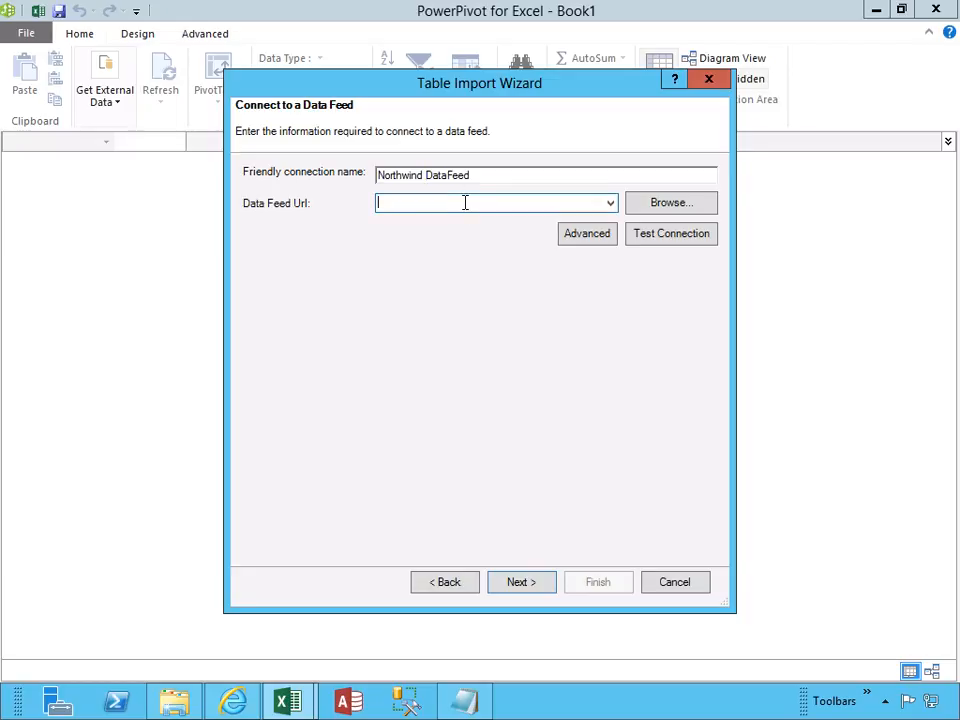
key("ctrl+v")
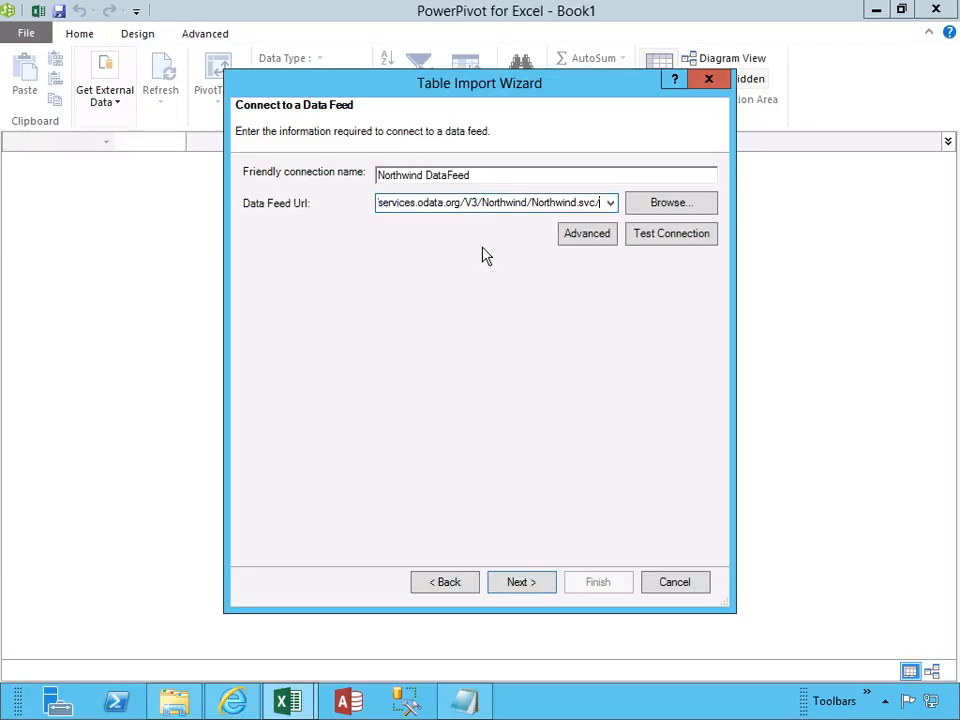
left_click(651, 244)
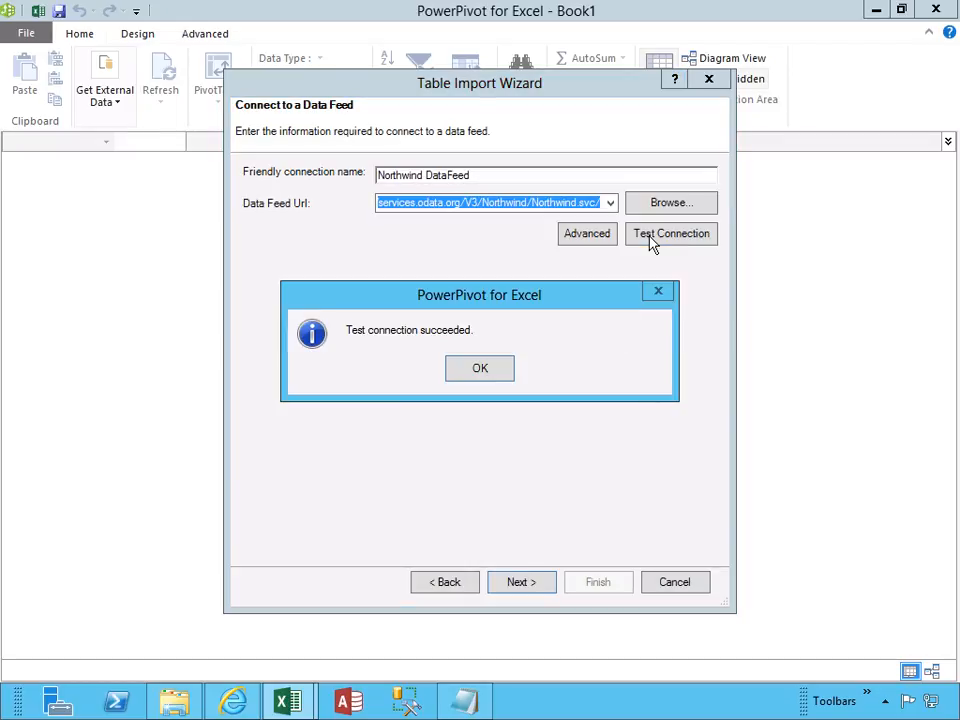
Examine the data feed connection's advanced properties, including the security and source settings
left_click(478, 378)
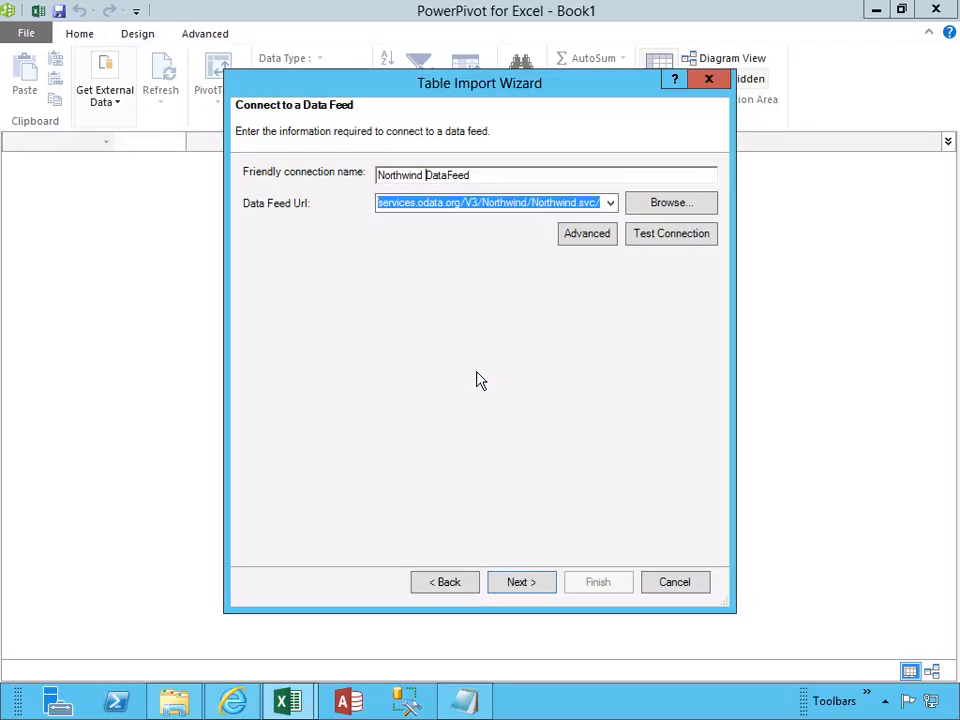
left_click(587, 236)
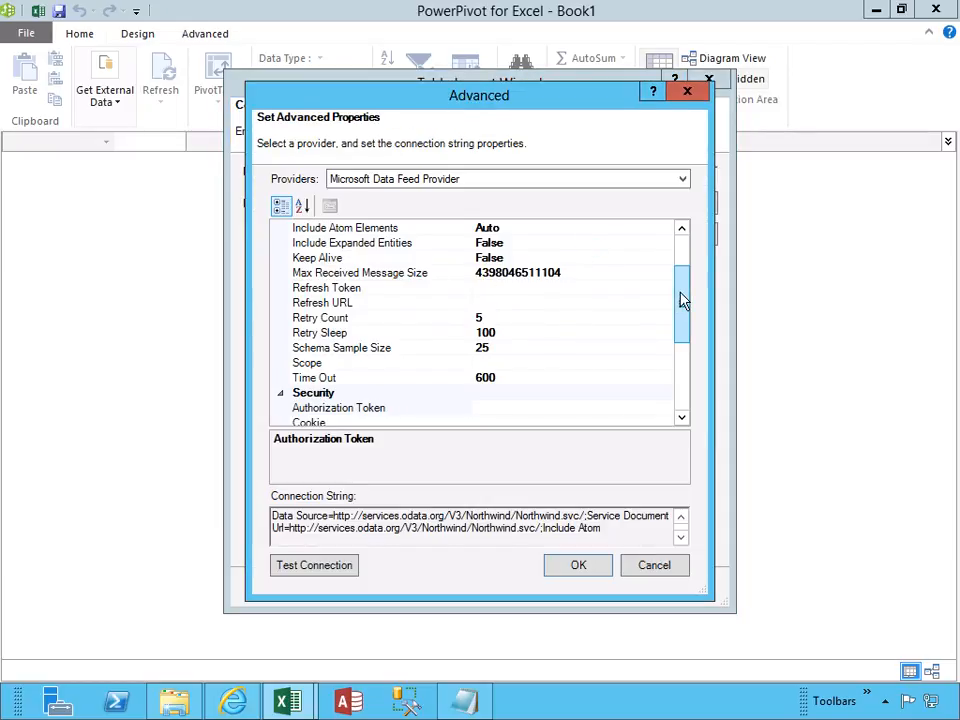
left_click_drag(683, 302, 681, 385)
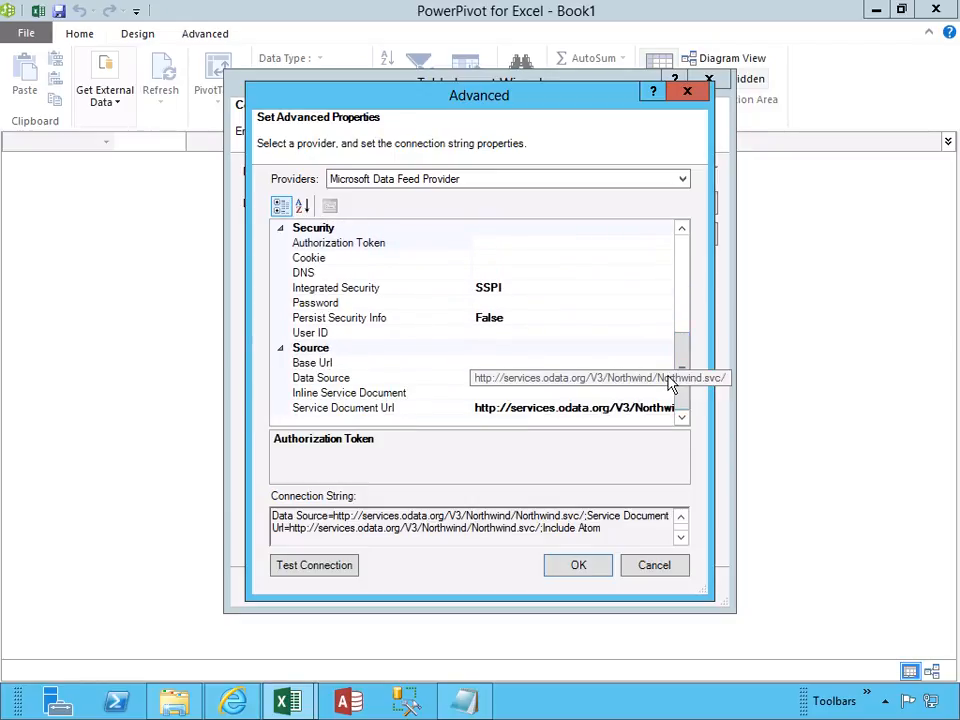
left_click_drag(681, 349, 684, 409)
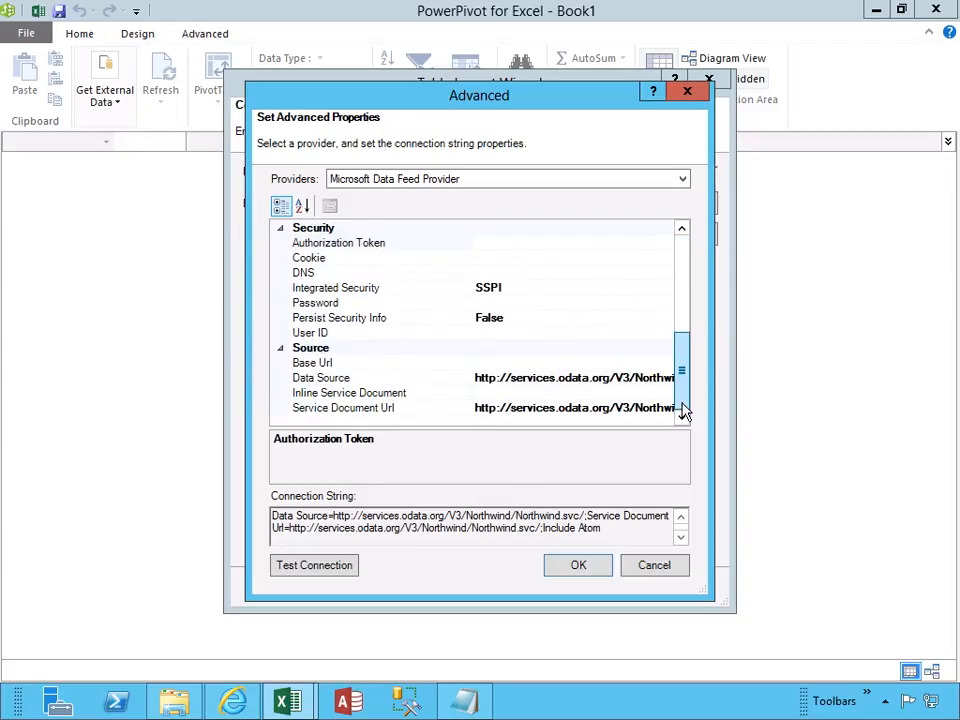
left_click(578, 566)
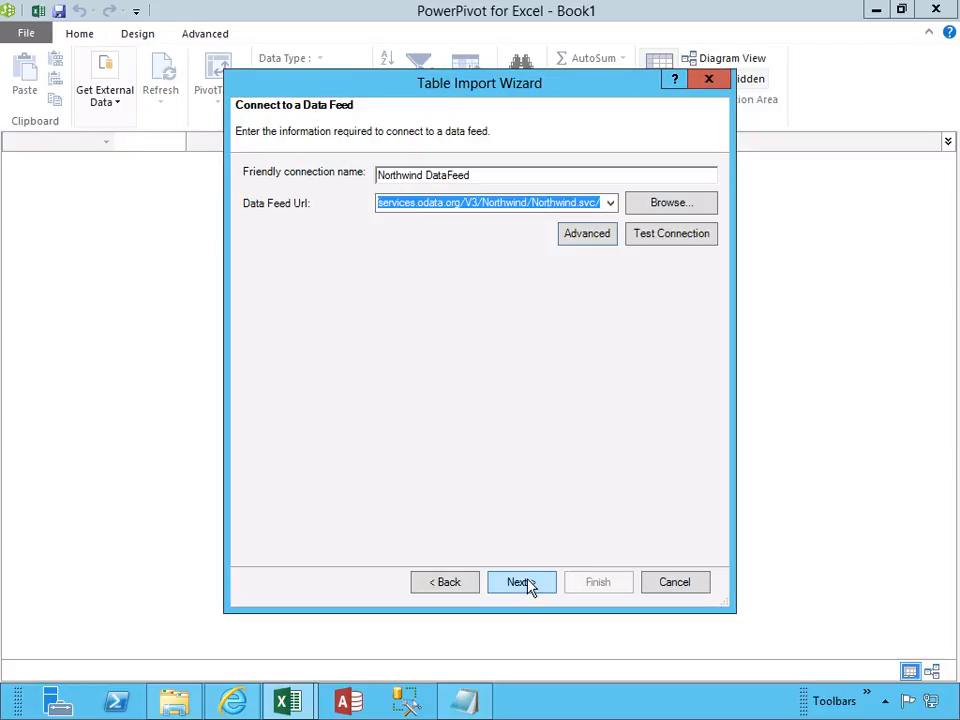
Import only the Order_Details table from the Northwind feed and look through its rows
left_click(528, 585)
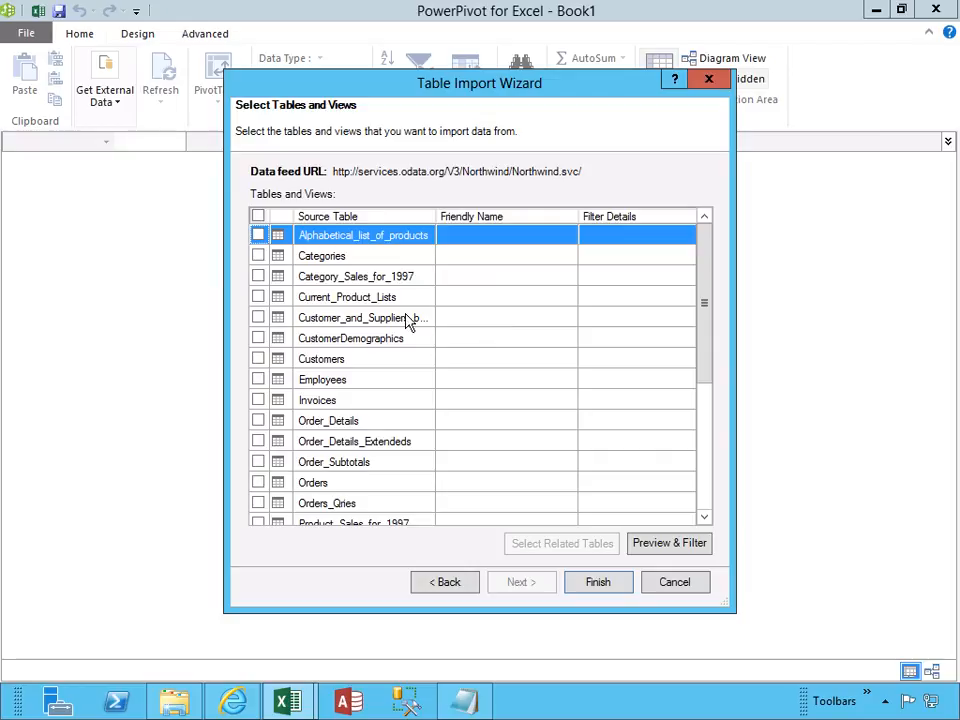
left_click_drag(705, 290, 705, 424)
left_click_drag(437, 215, 487, 217)
left_click_drag(705, 424, 703, 268)
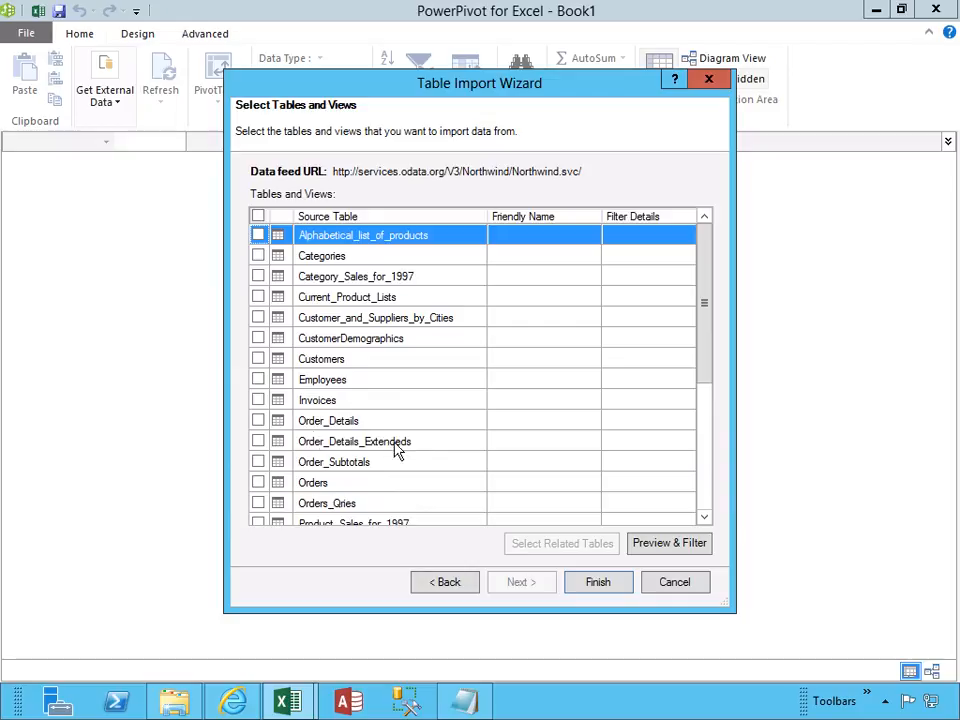
left_click(258, 421)
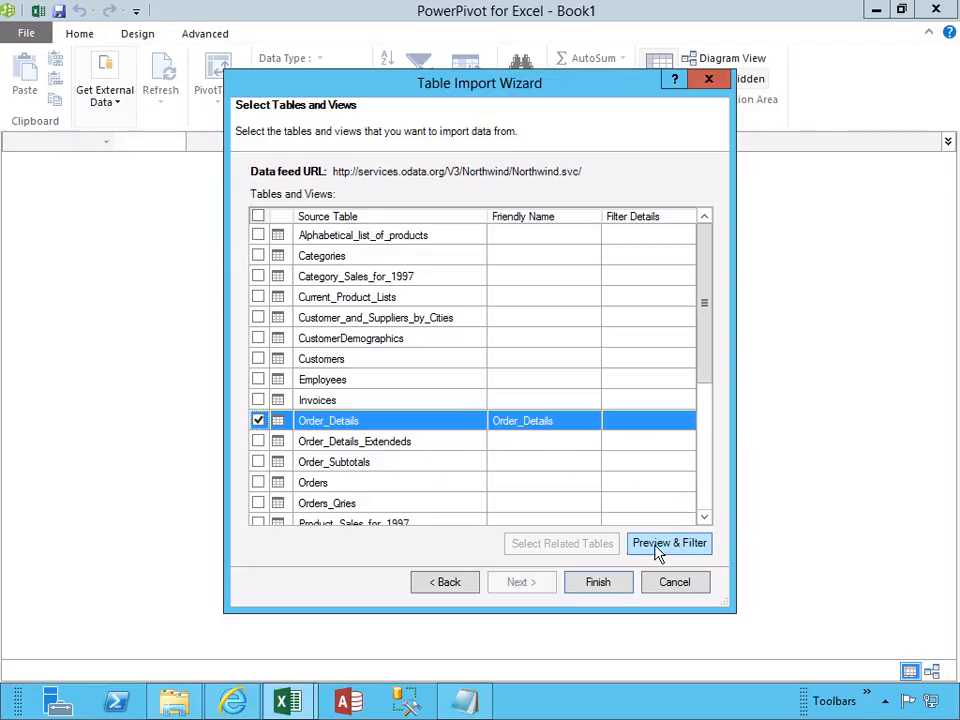
left_click(600, 583)
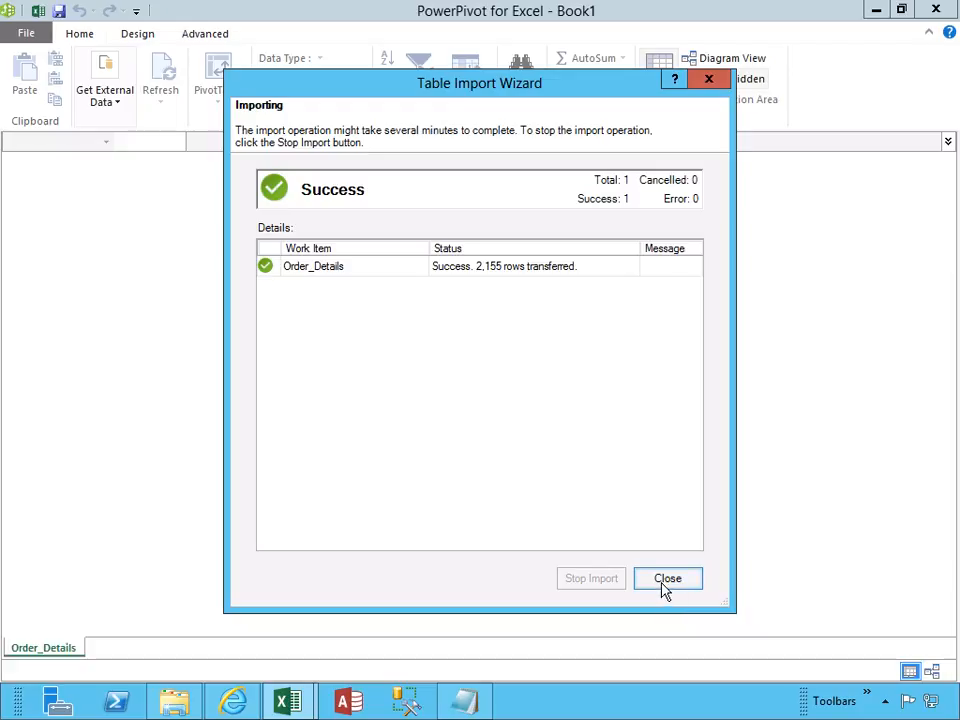
key("Return")
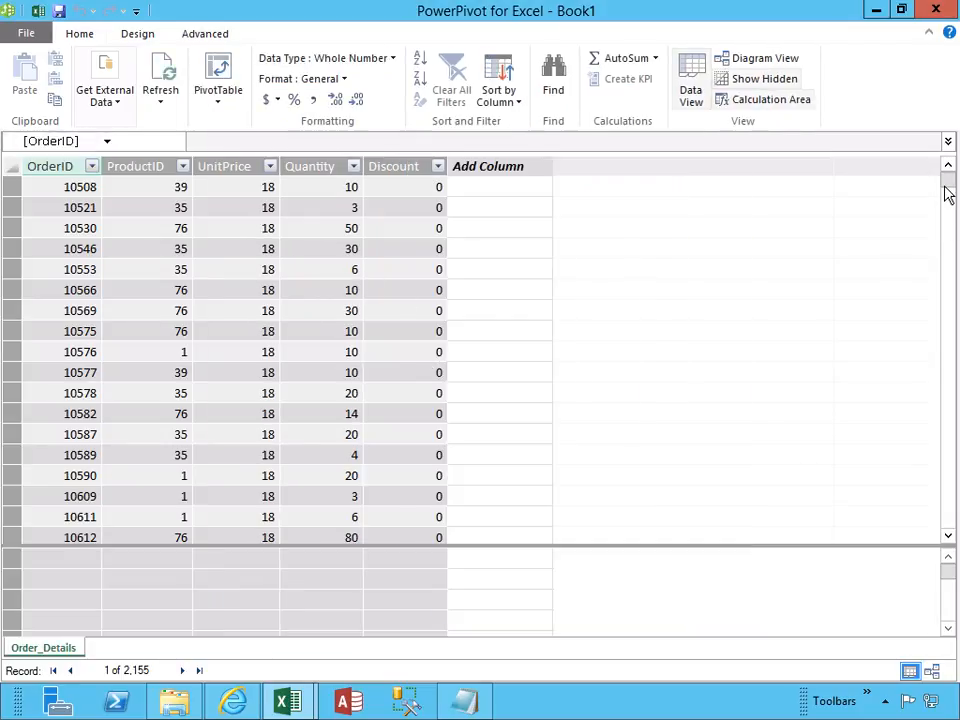
left_click_drag(948, 194, 955, 542)
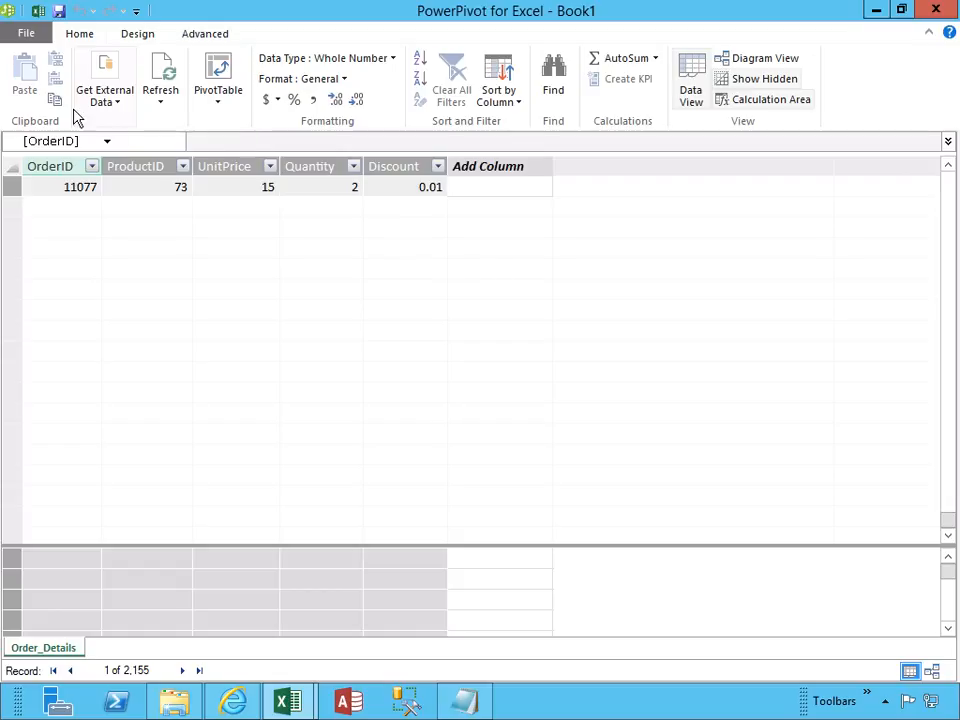
Switch to the Excel workbook and create a PivotTable on a new worksheet from the Northwind DataFeed connection
left_click(38, 13)
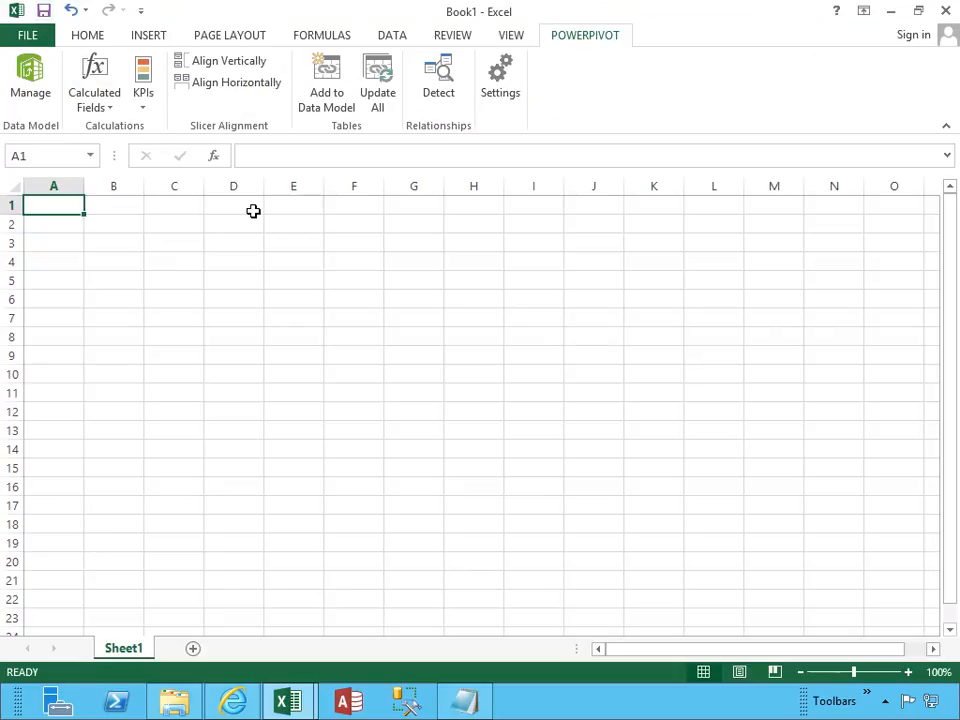
left_click(148, 35)
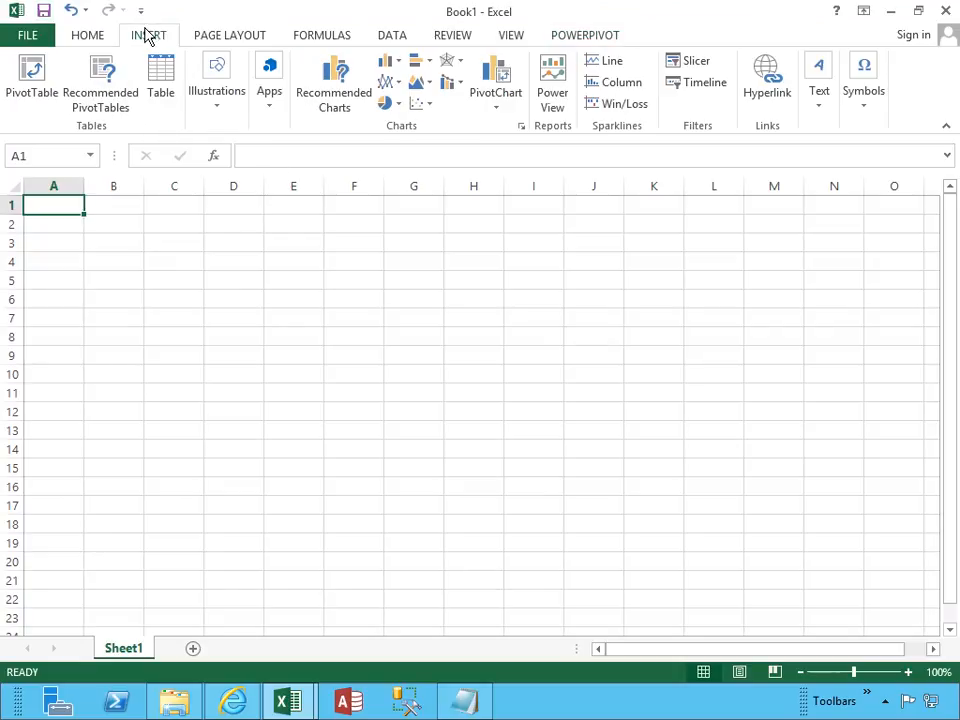
left_click(35, 88)
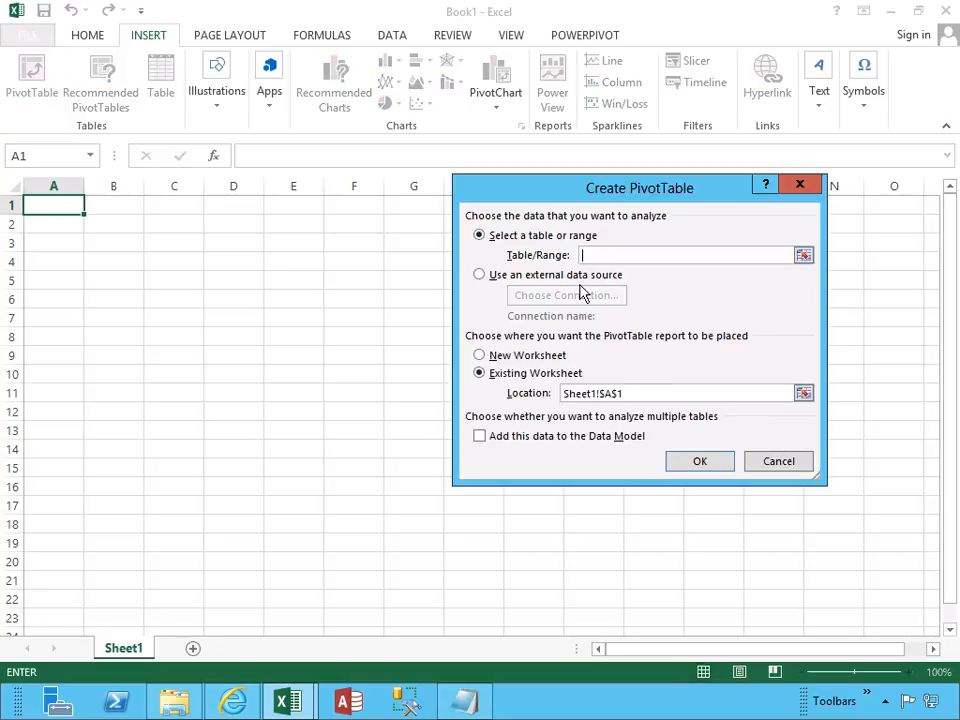
left_click(575, 279)
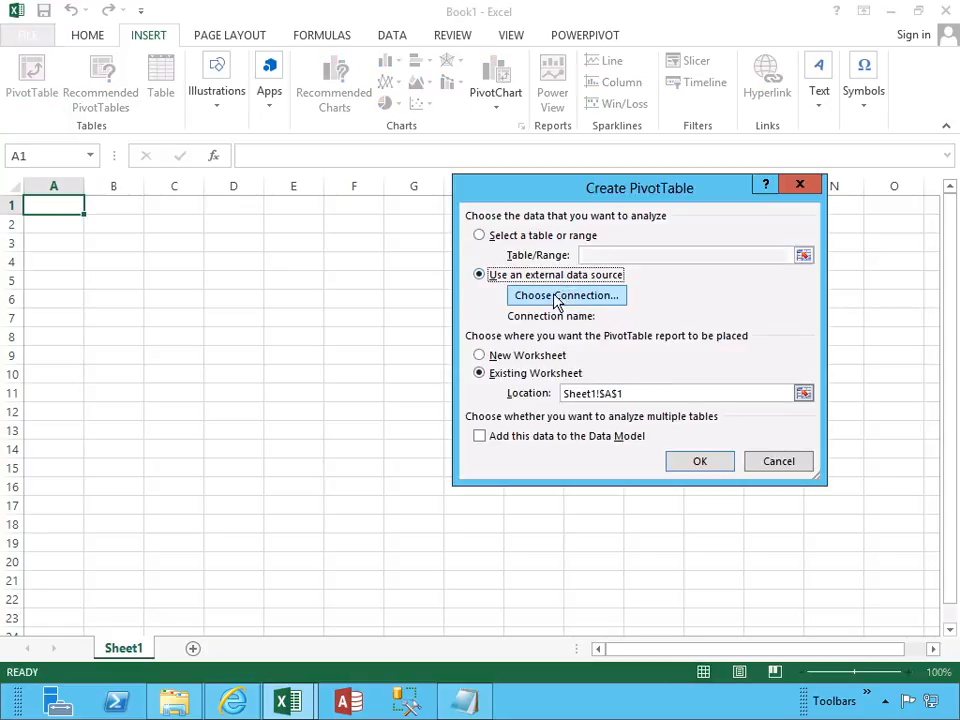
left_click(568, 295)
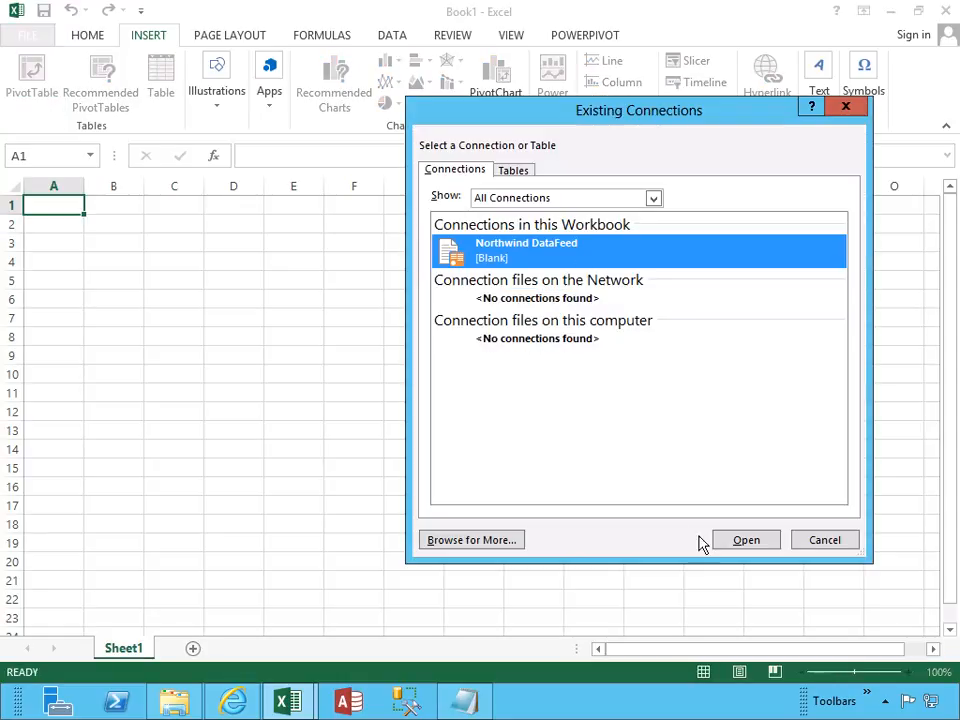
left_click(741, 546)
left_click(527, 355)
left_click(697, 461)
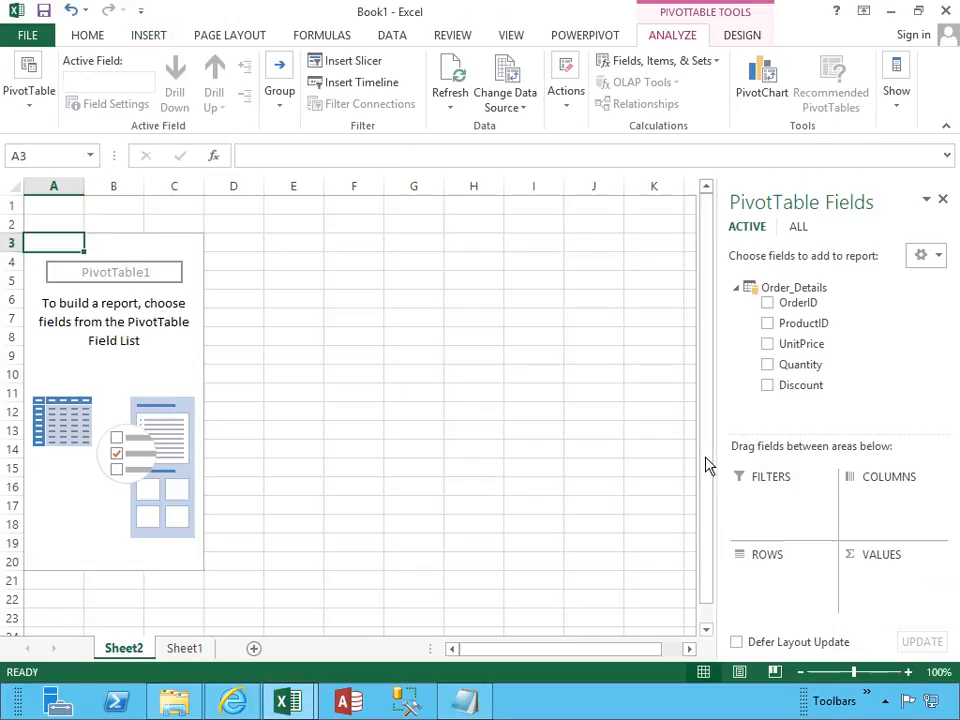
Add the UnitPrice and Quantity fields to the PivotTable as summed values
left_click(768, 347)
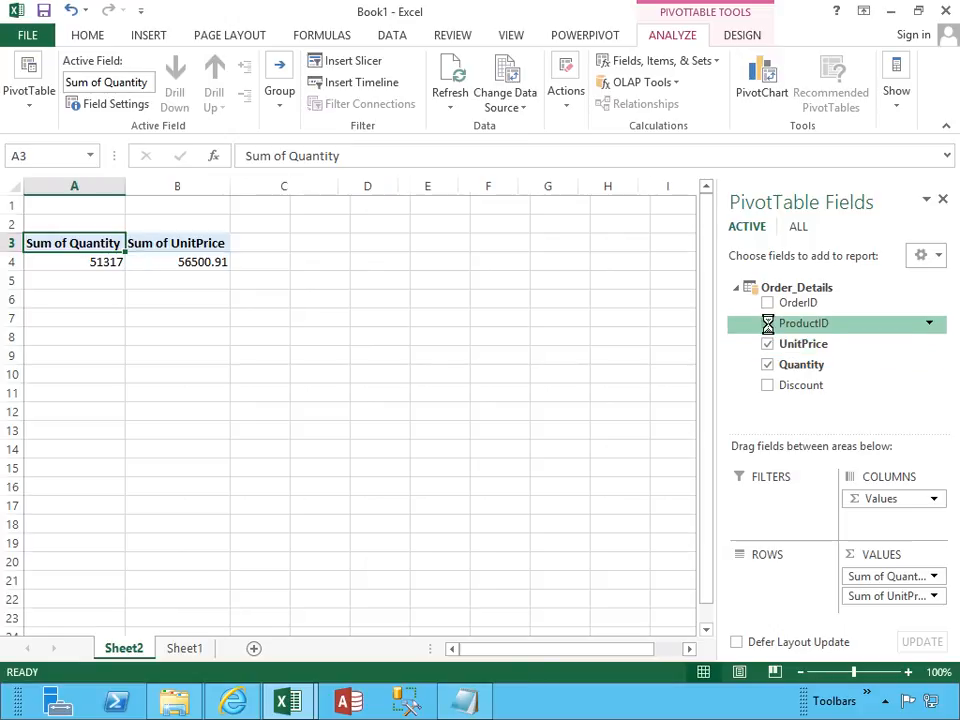
left_click(768, 324)
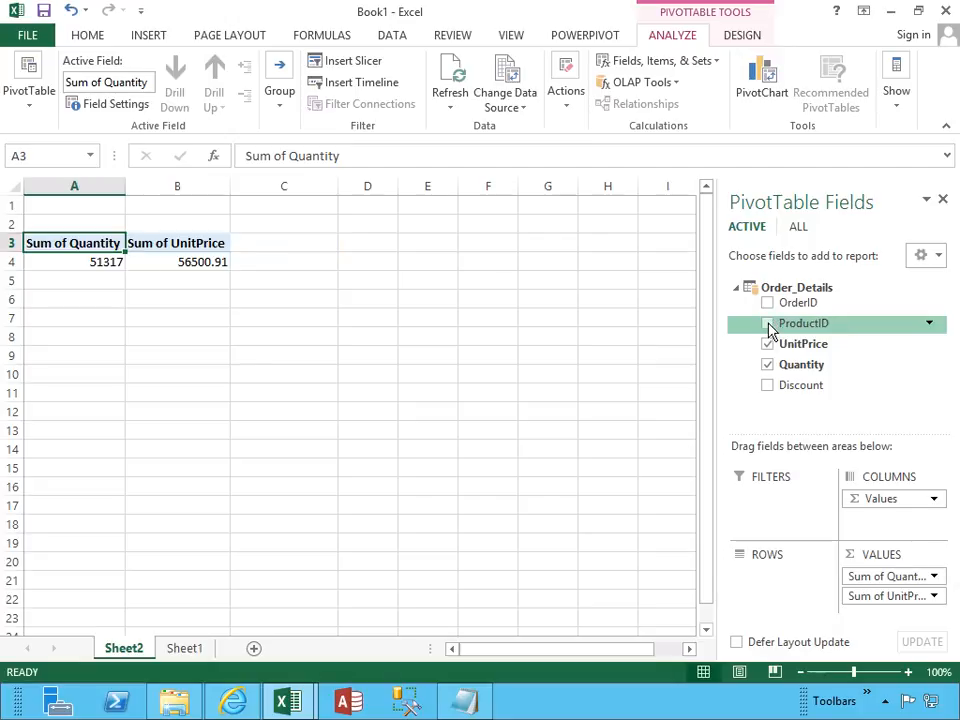
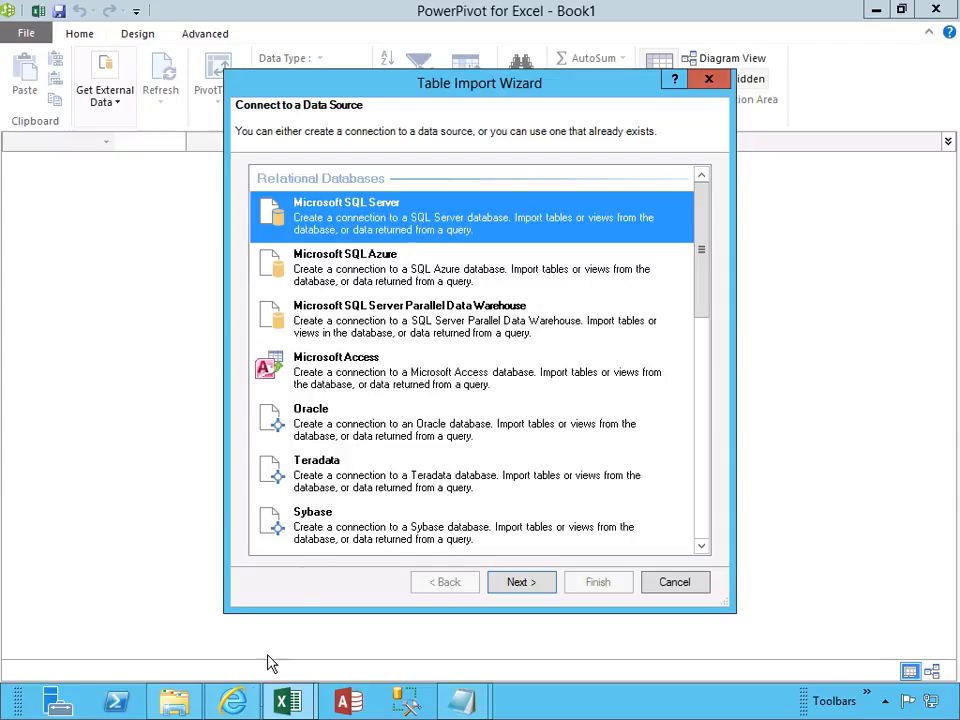
In Internet Explorer, open the Departments list of the PPV SharePoint site and select its web address
left_click(233, 702)
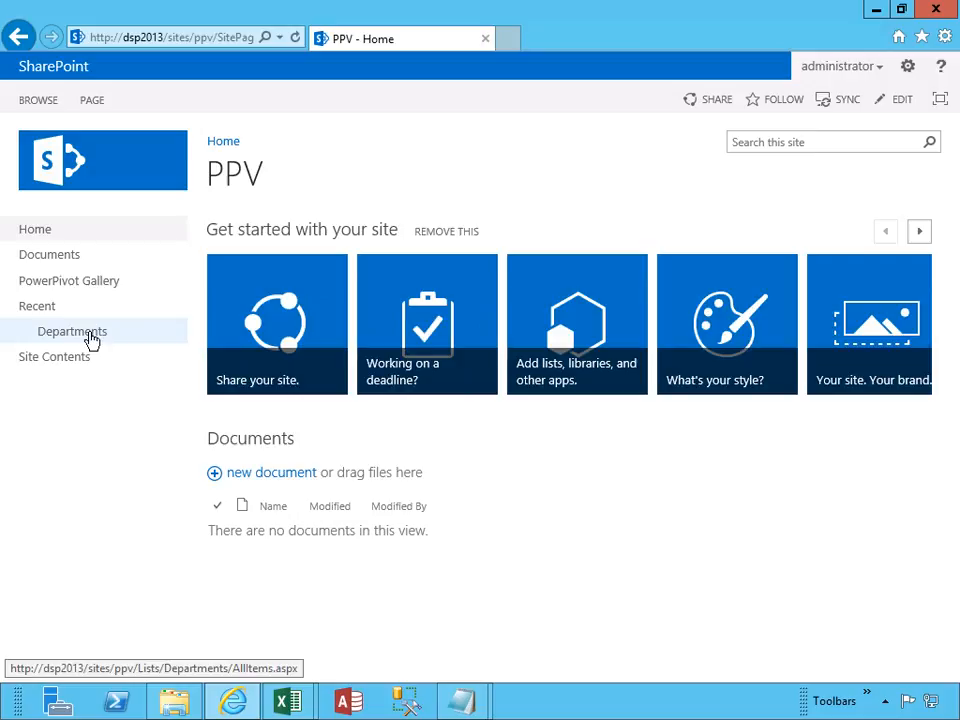
left_click(89, 337)
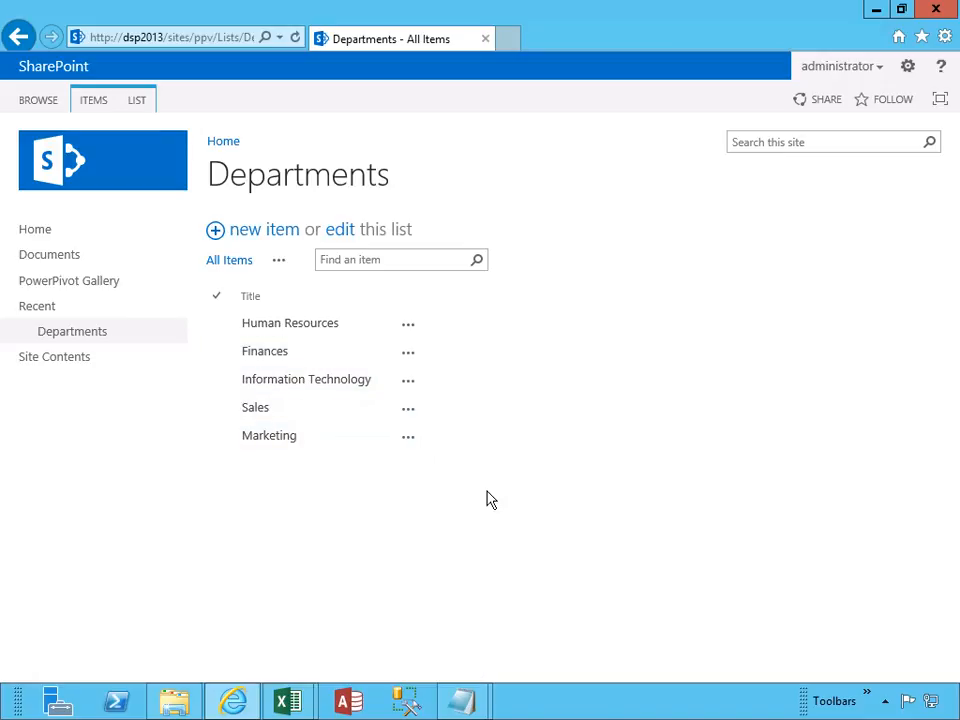
left_click(219, 40)
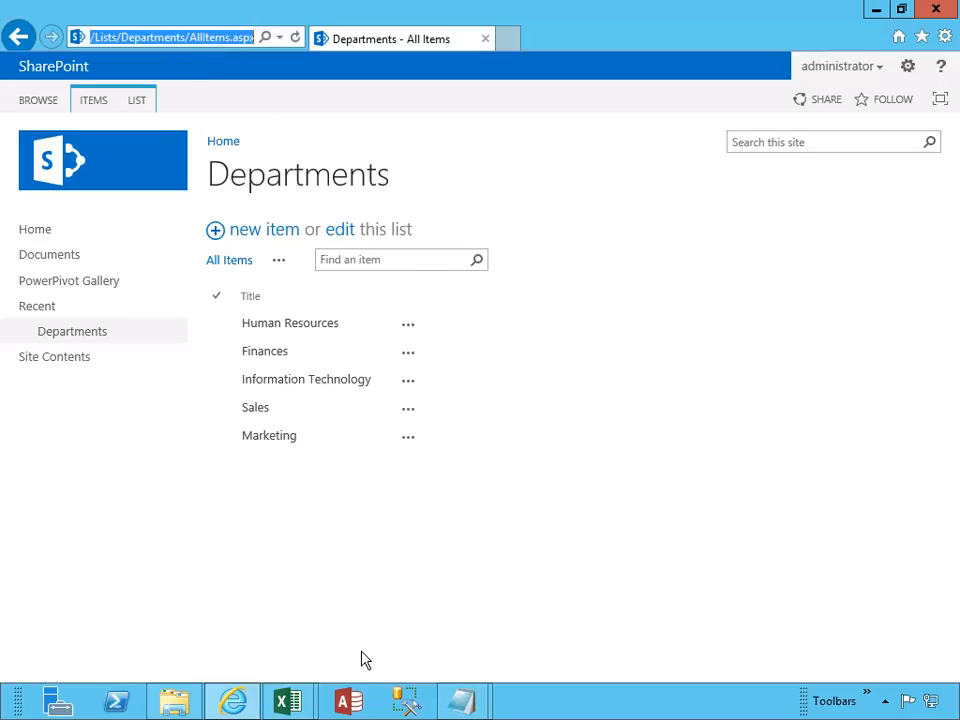
Back in PowerPivot's Table Import Wizard, choose Other Feeds as the data source and continue to the connection settings
mouse_move(295, 705)
left_click(349, 621)
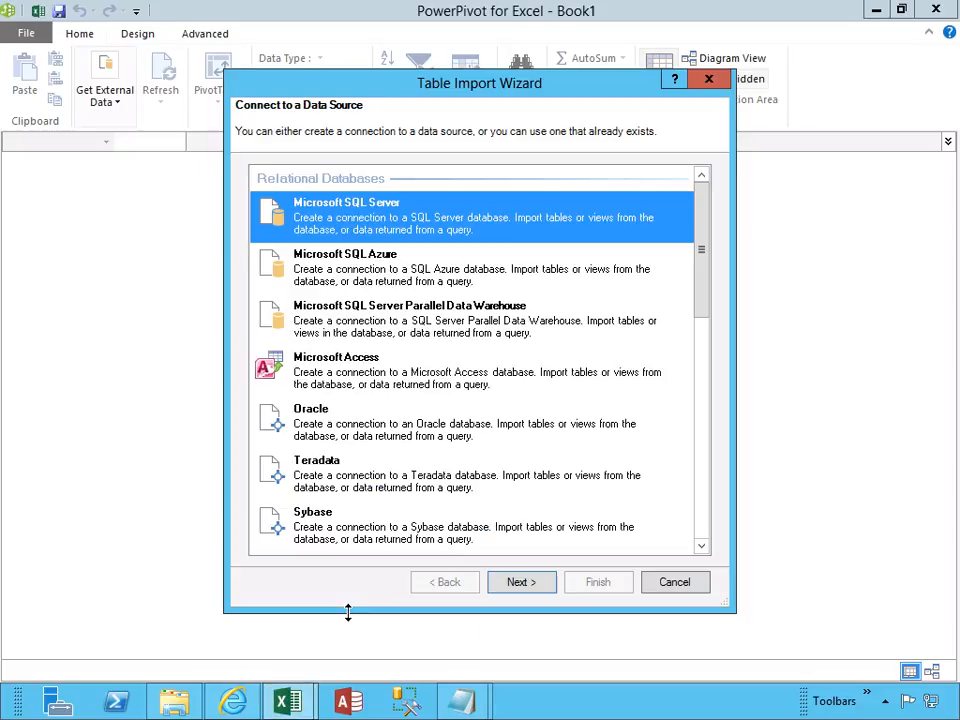
left_click_drag(696, 315, 698, 497)
left_click(520, 456)
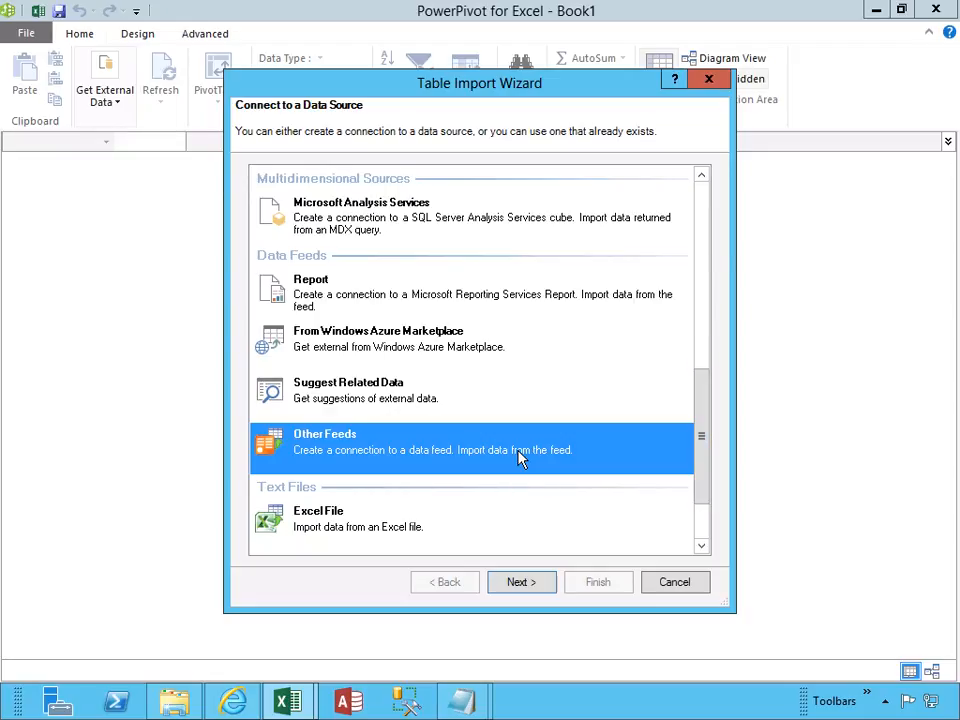
left_click(518, 583)
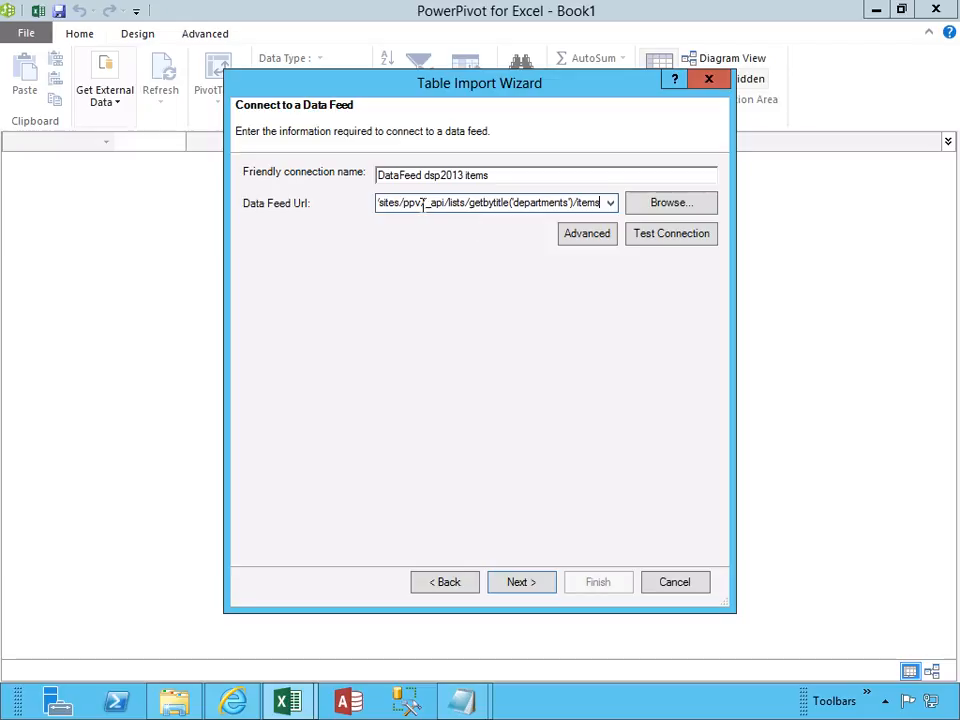
left_click_drag(427, 203, 607, 204)
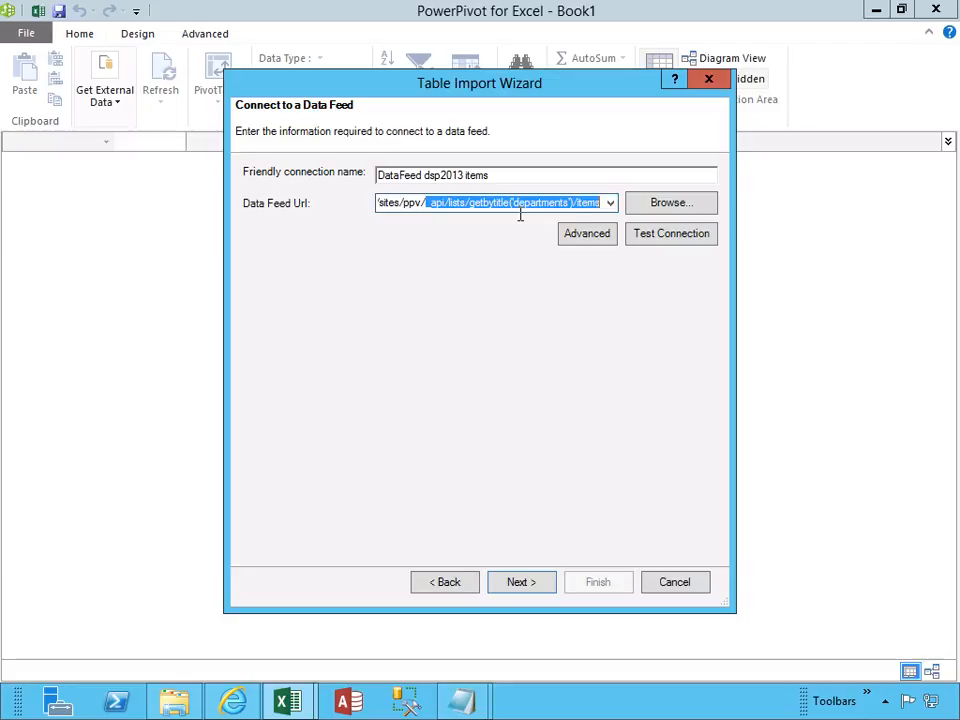
key("Home")
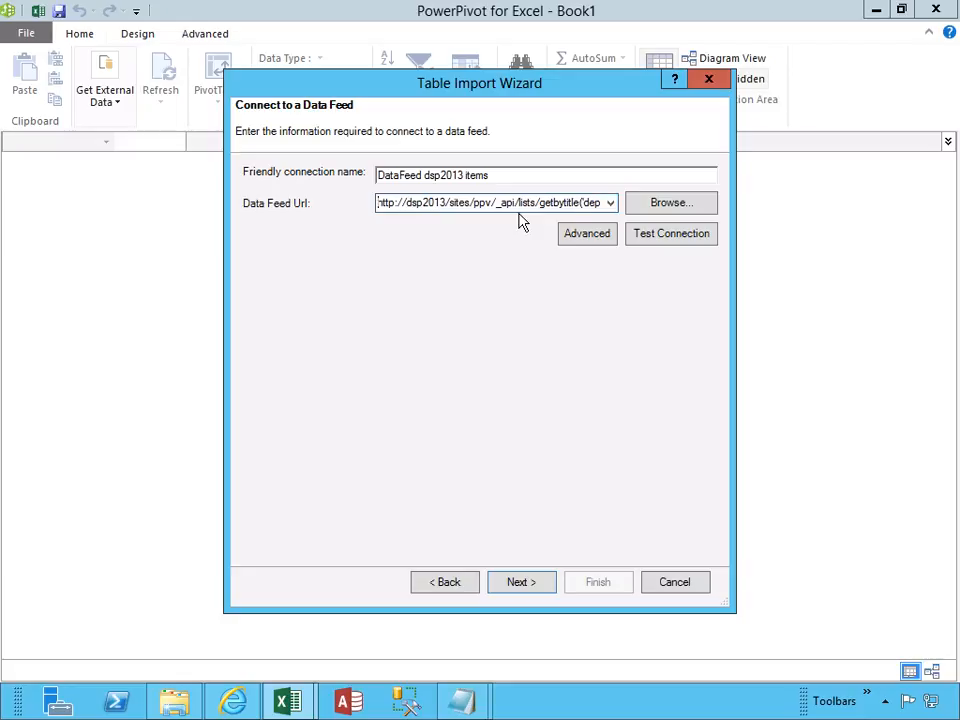
left_click(683, 240)
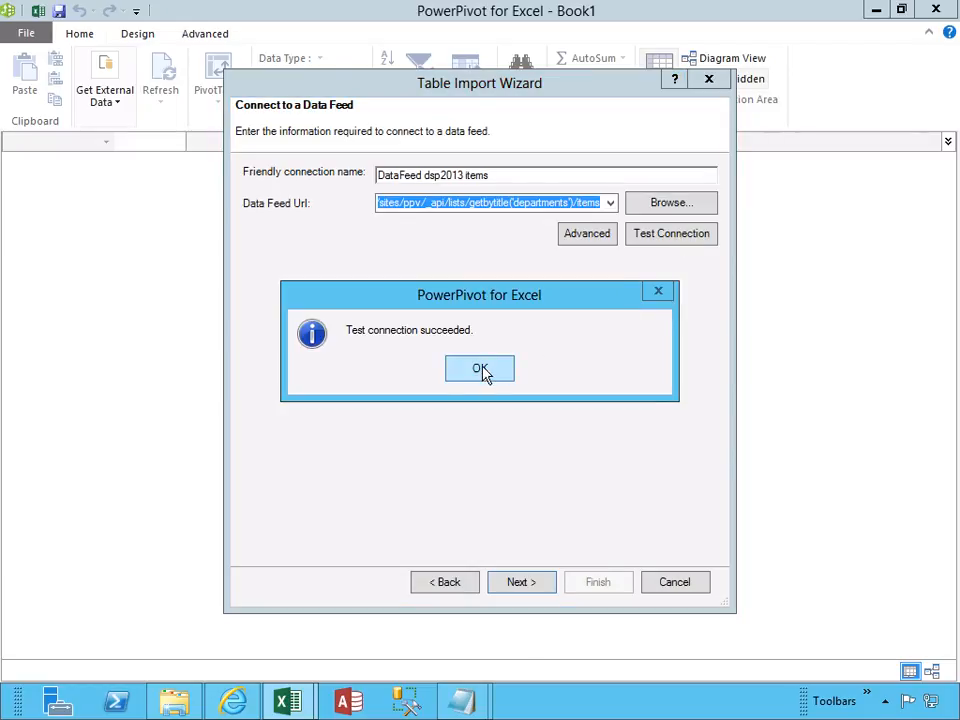
left_click(480, 370)
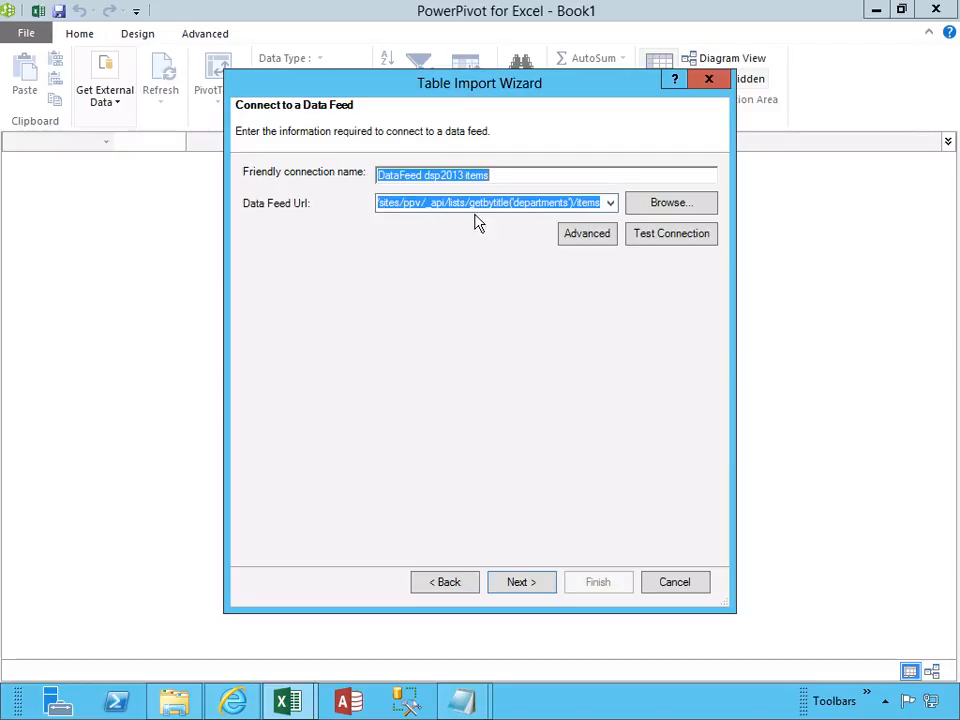
Name the connection "Departments SharePoint List" and continue to the table selection
left_click_drag(504, 176, 355, 175)
type("Departments SharePoint List")
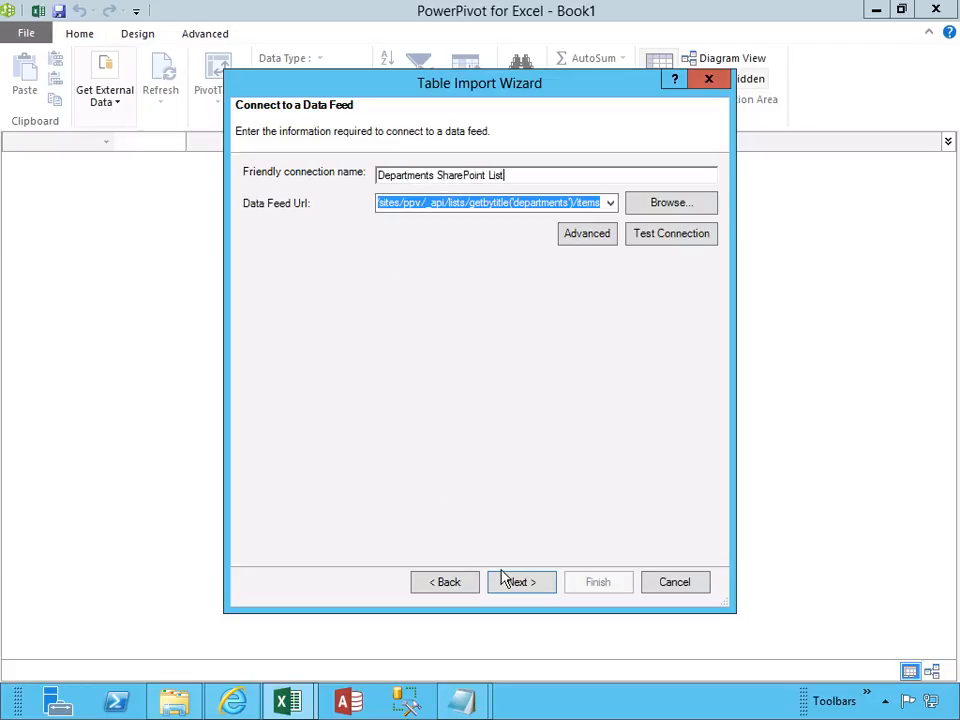
left_click(534, 581)
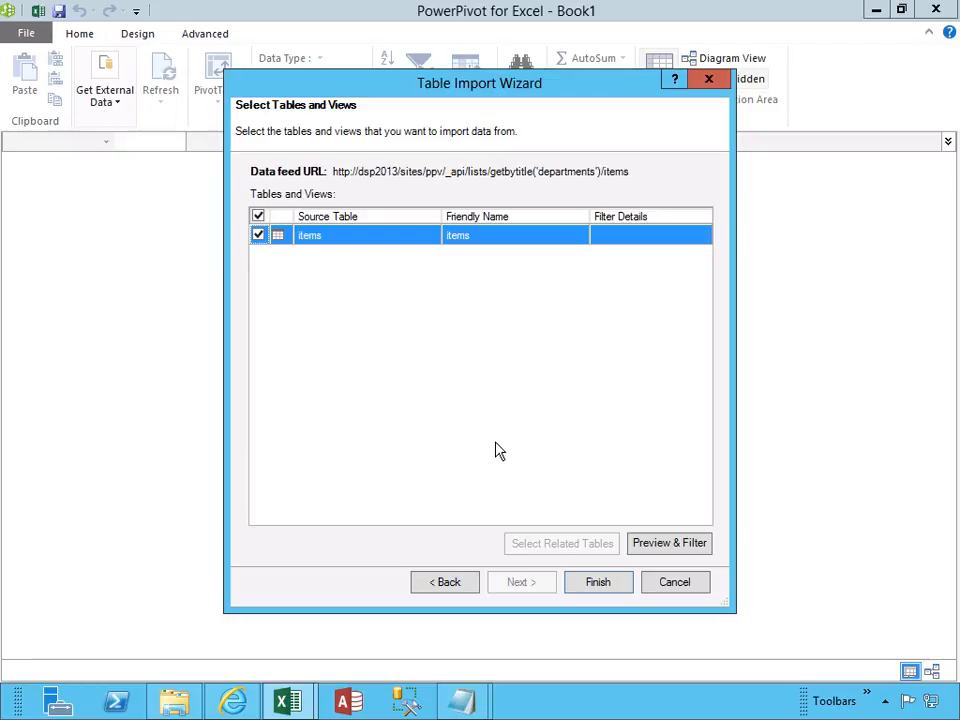
Preview the items table and exclude its GUID, Attachments, OData__UIVersionString, AuthorId, Created and Modified columns from the import
left_click(660, 545)
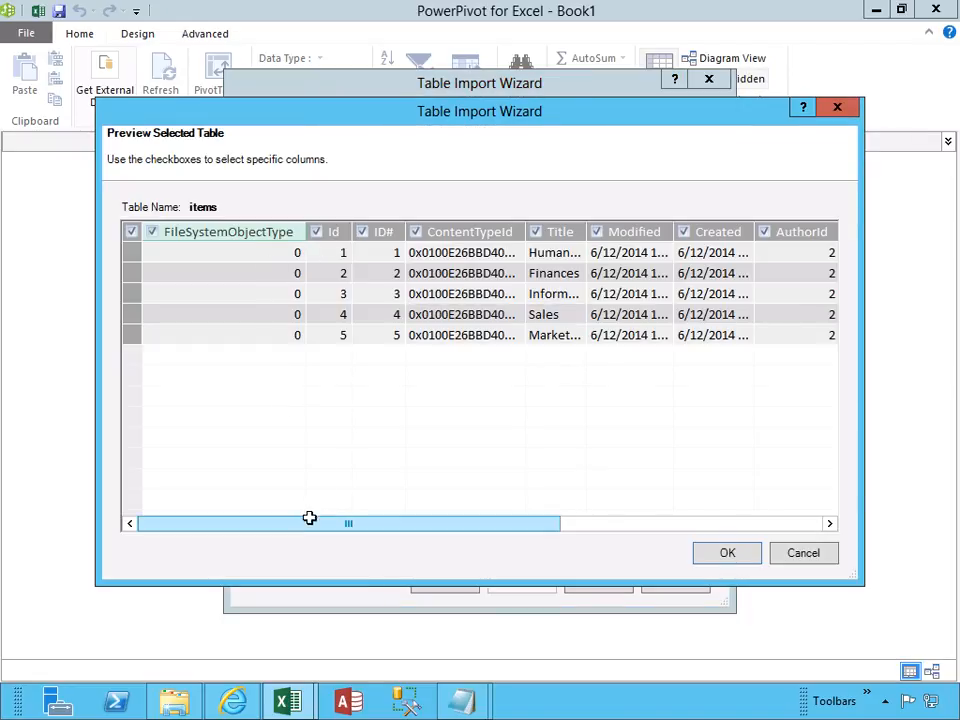
left_click_drag(311, 525, 639, 525)
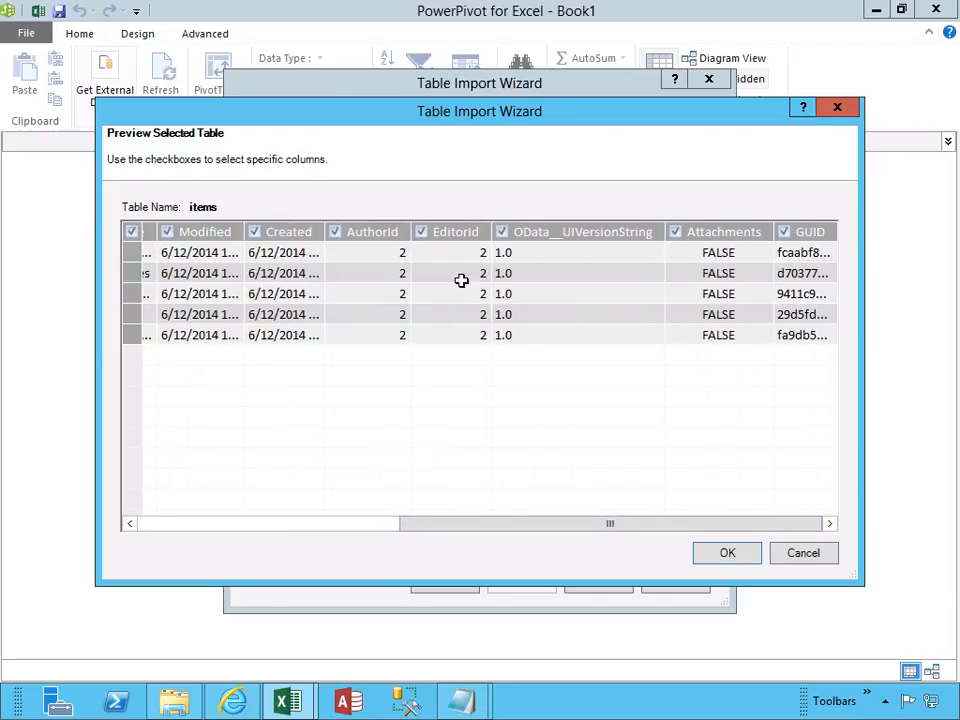
left_click(785, 233)
left_click(677, 235)
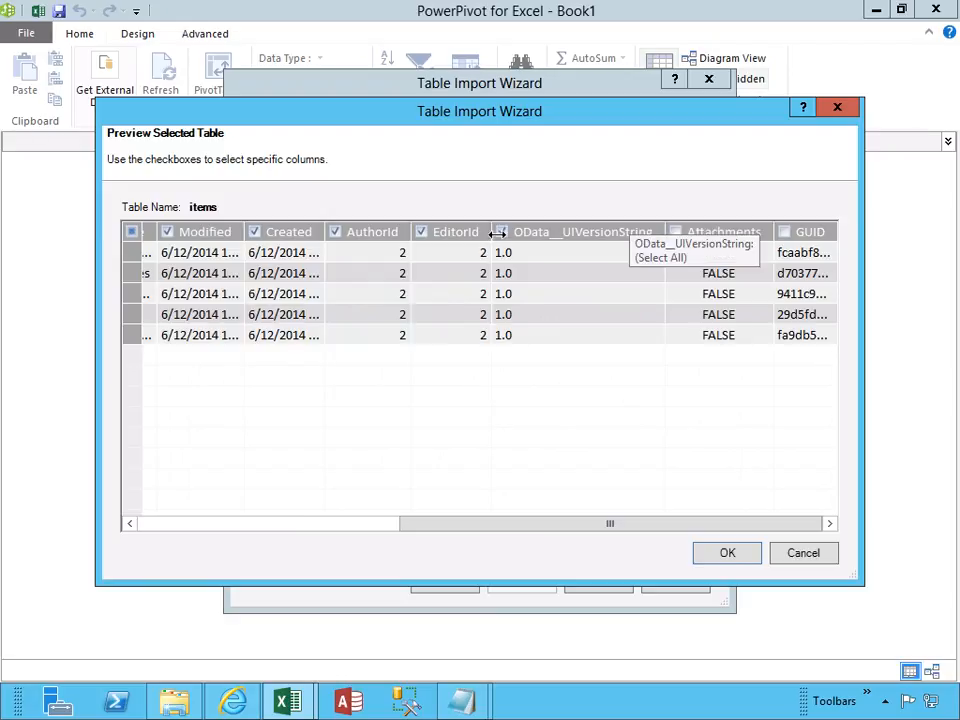
left_click(501, 233)
left_click(421, 233)
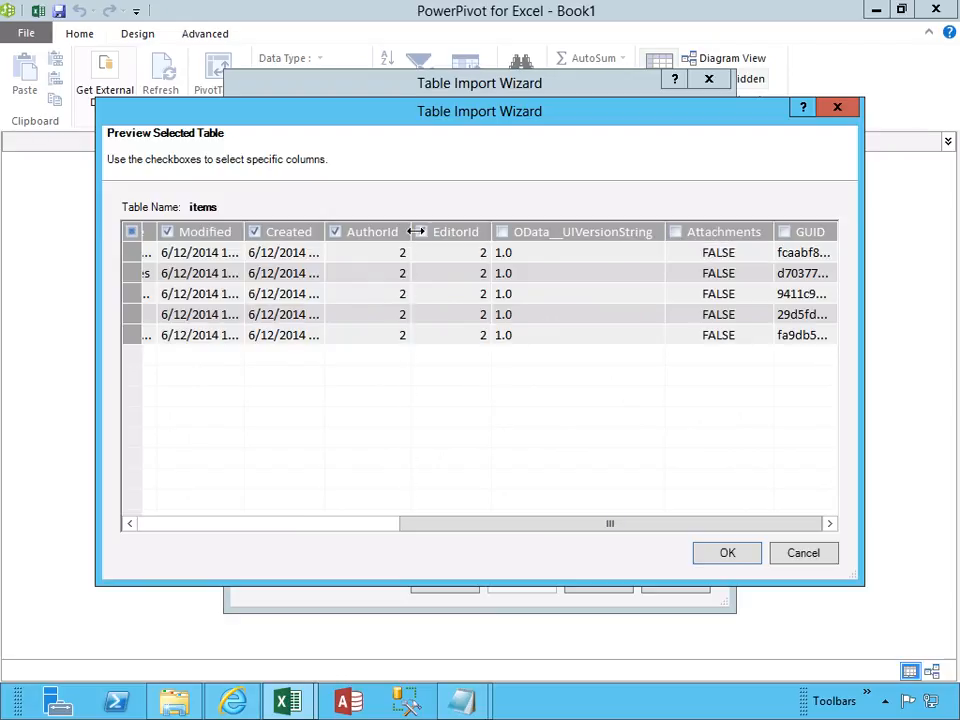
left_click(340, 234)
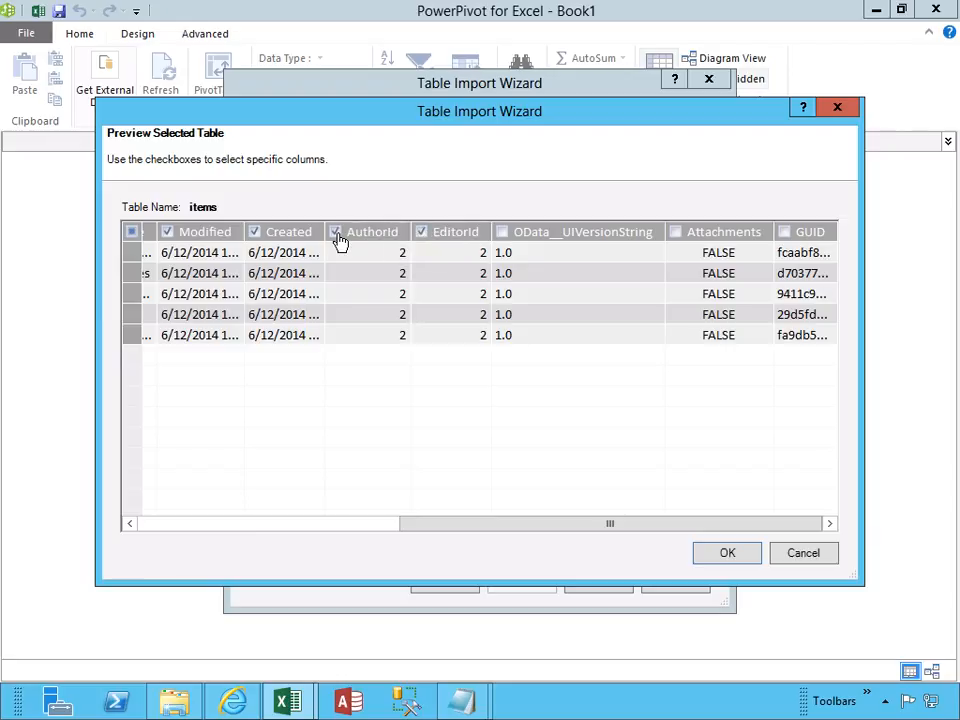
left_click(255, 233)
left_click(167, 233)
Exclude the ContentTypeId, ID# and FileSystemObjectType columns as well, widen the Title column and accept the column selection
left_click_drag(596, 521, 349, 516)
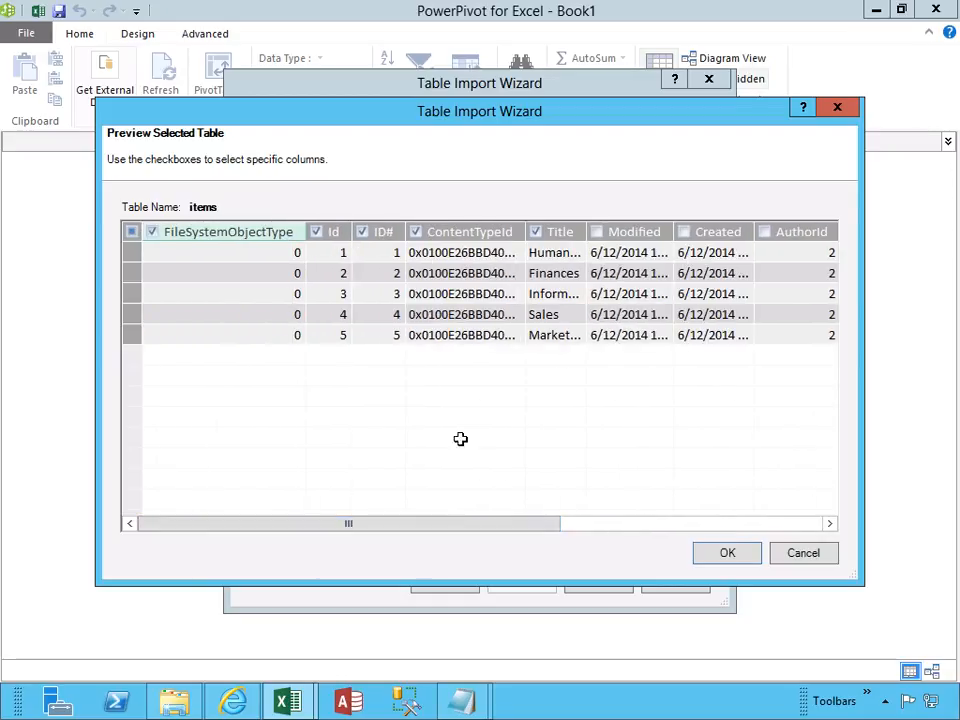
left_click(416, 232)
left_click(152, 232)
left_click_drag(589, 231, 681, 230)
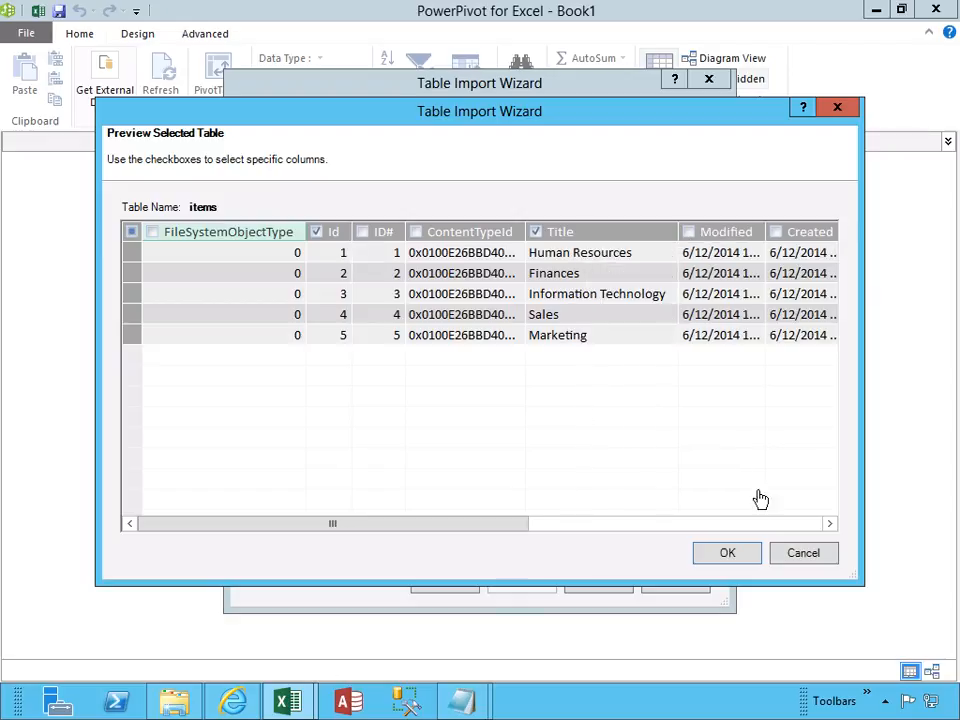
left_click(728, 558)
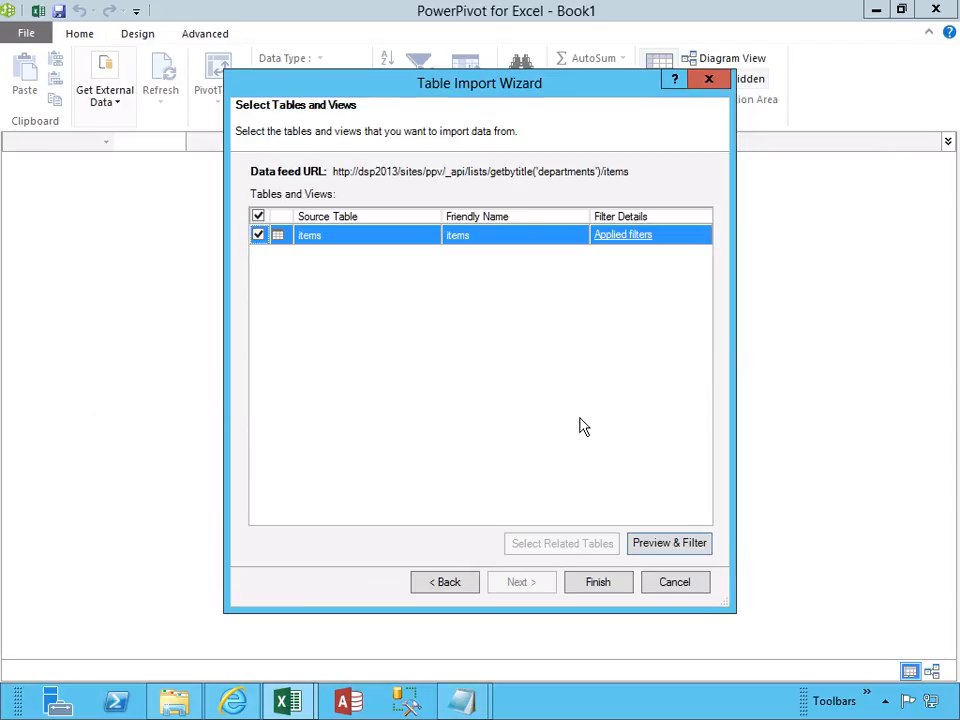
Finish importing the items table and widen its Title column to fit the full department names
left_click(592, 582)
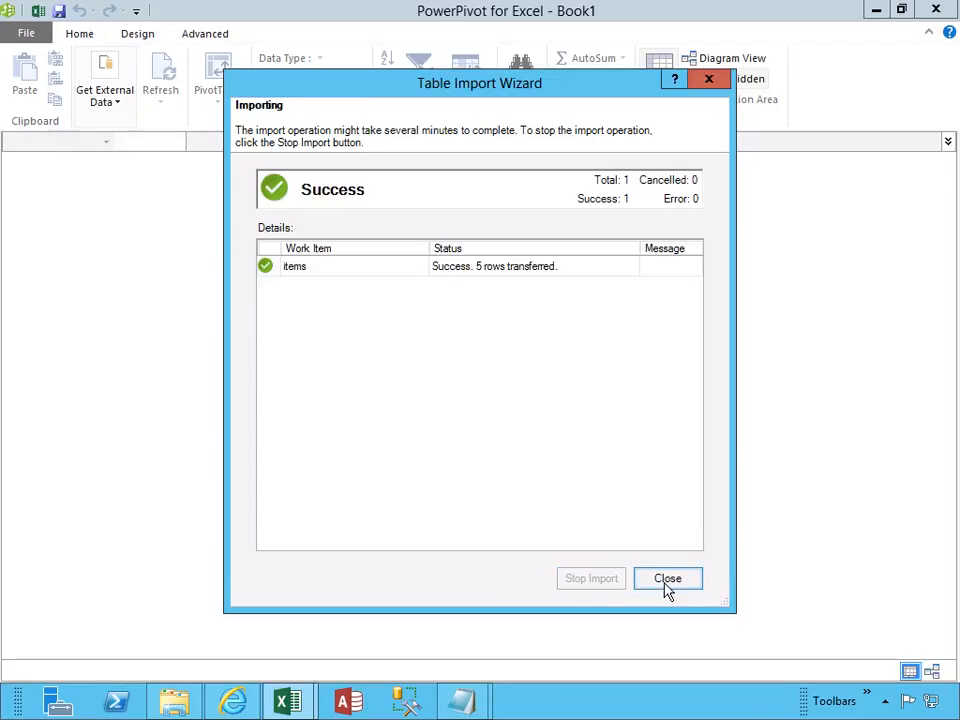
left_click(667, 580)
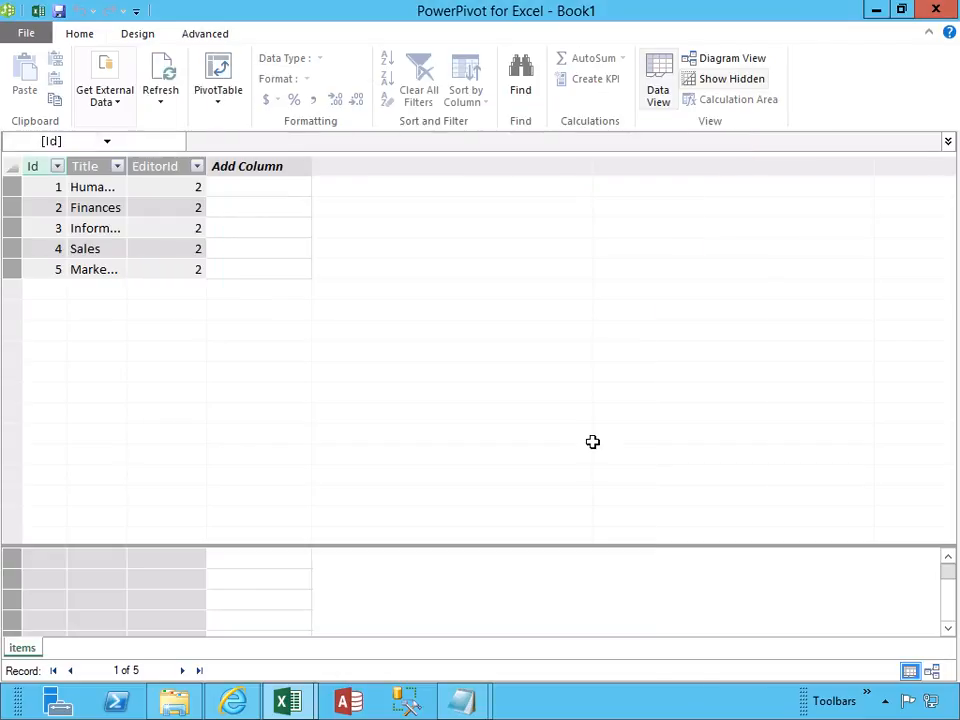
left_click_drag(129, 166, 230, 166)
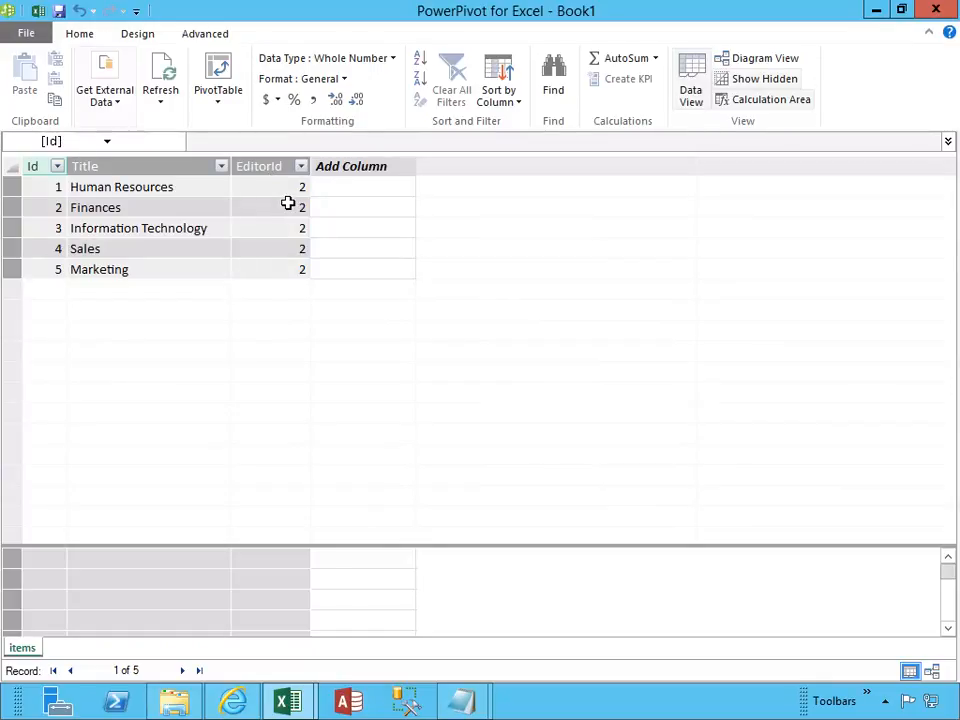
Switch to the Excel workbook and create a PivotTable on a new worksheet from Tables in Workbook Data Model
left_click(38, 12)
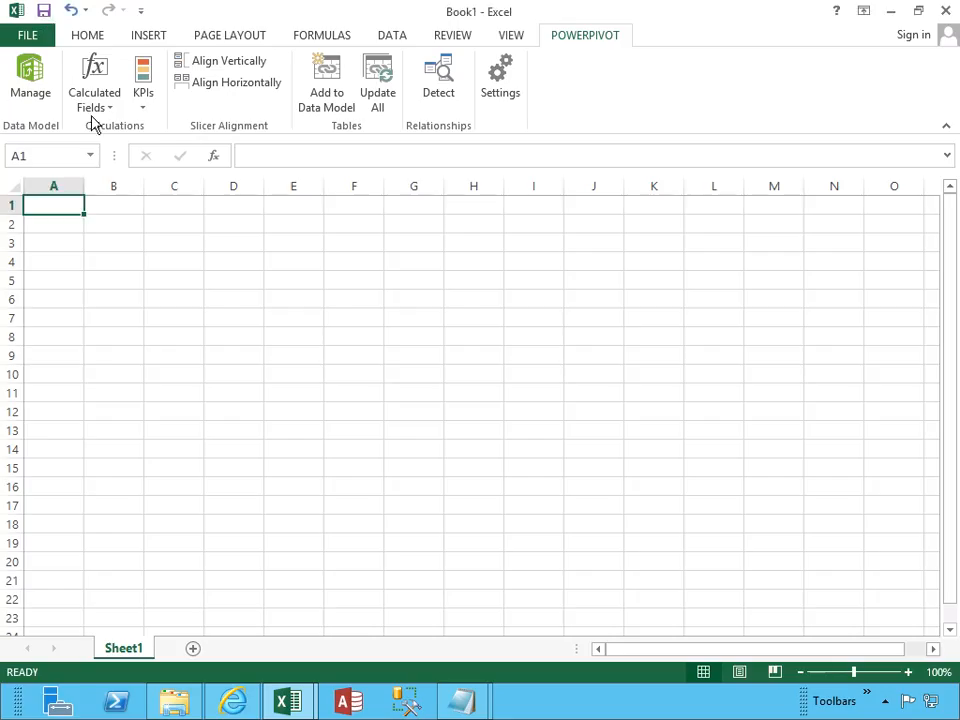
left_click(160, 40)
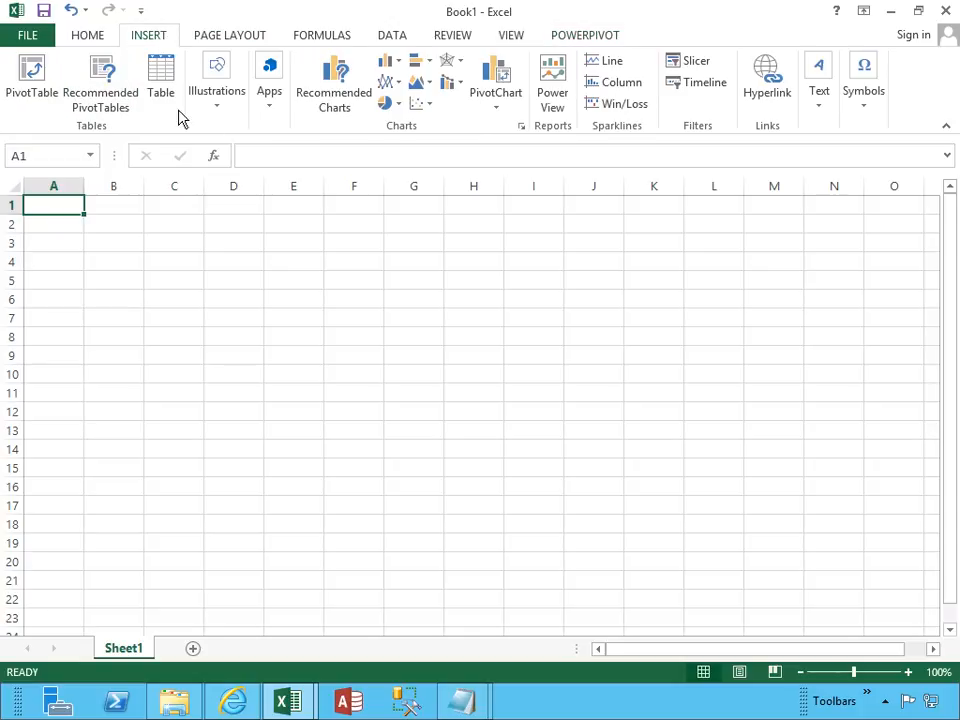
left_click(35, 92)
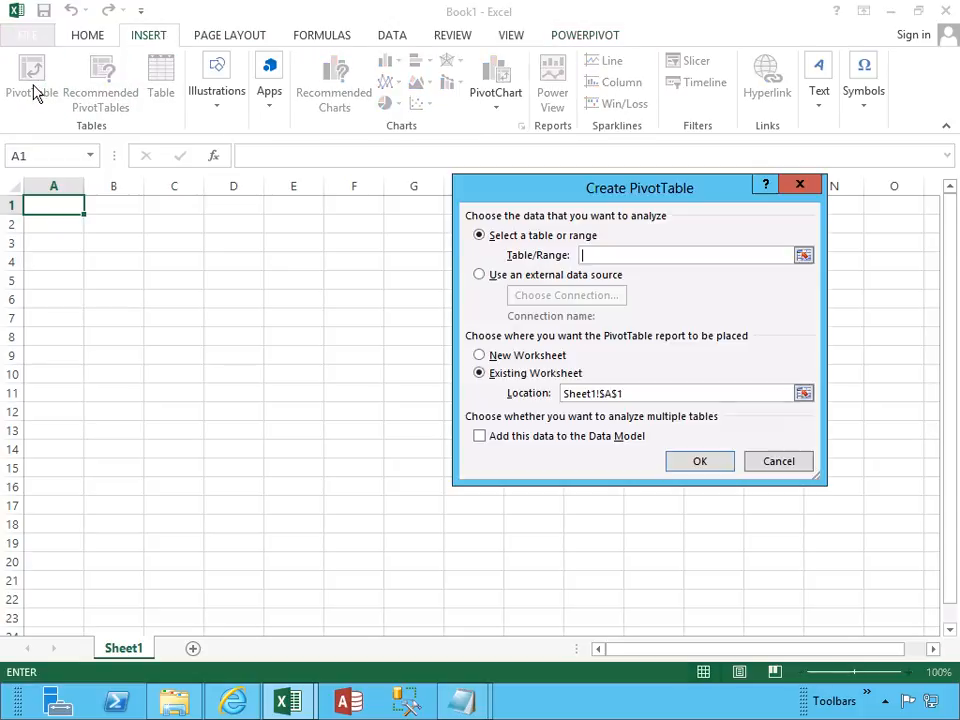
left_click(546, 276)
left_click(550, 298)
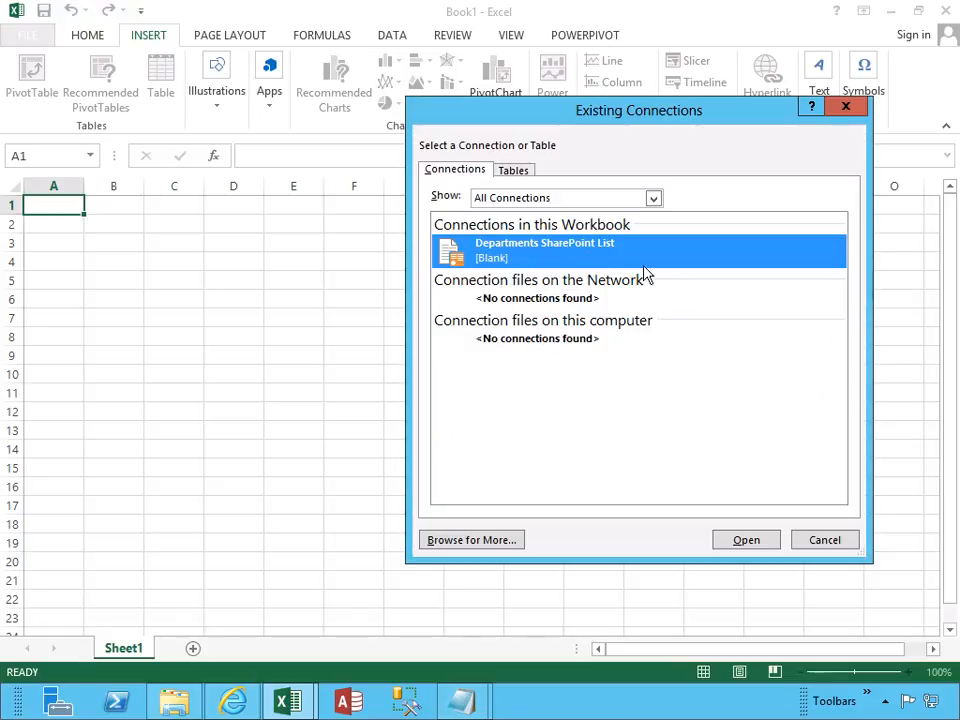
left_click(503, 174)
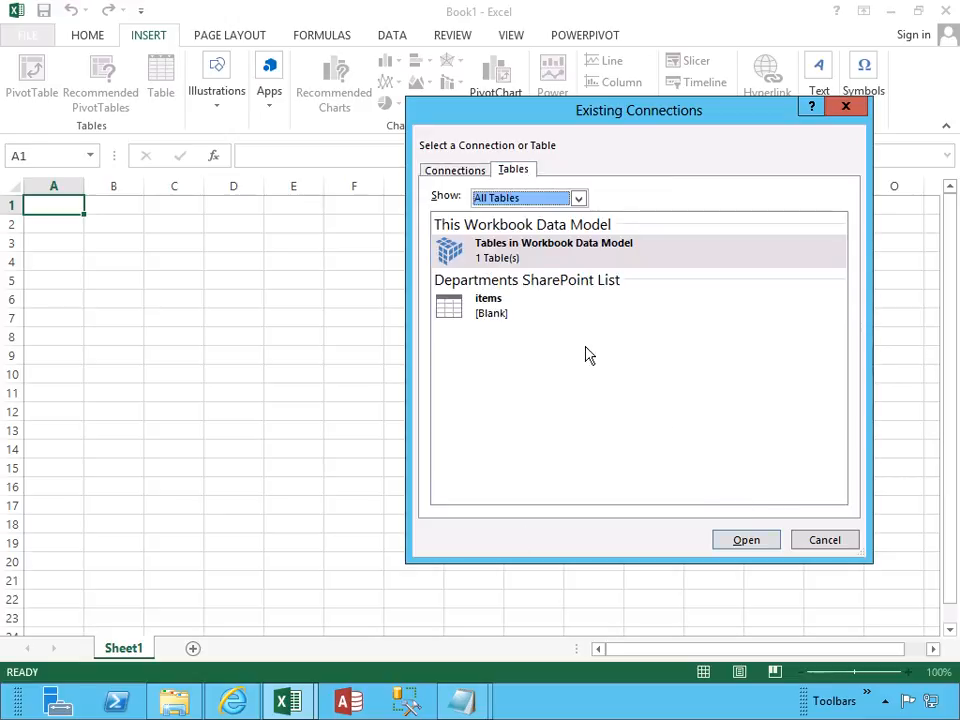
left_click(746, 540)
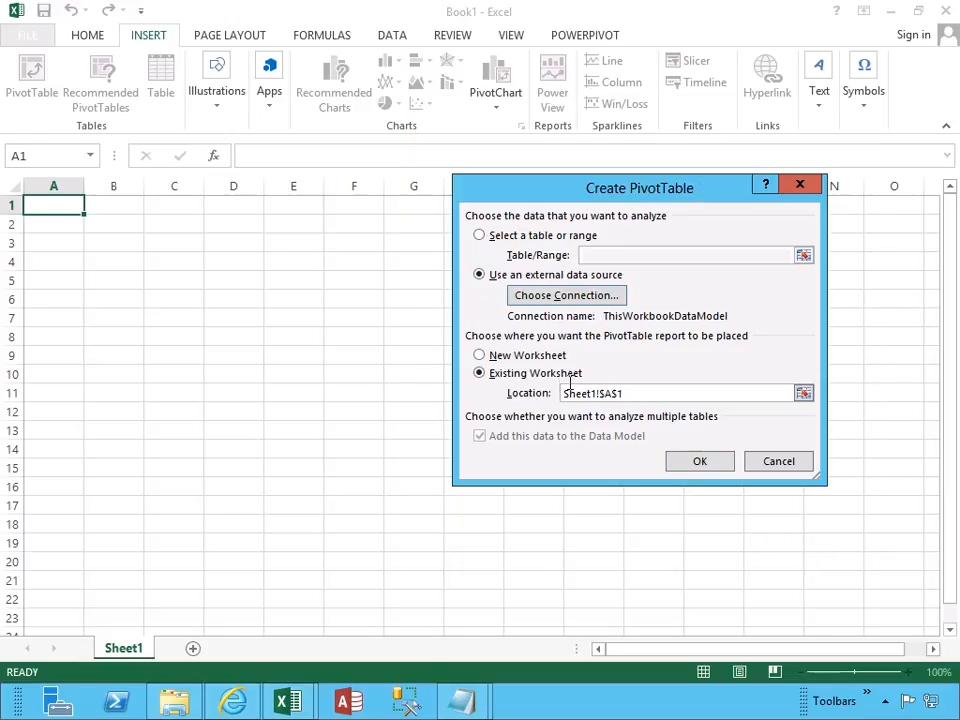
left_click(530, 356)
left_click(700, 461)
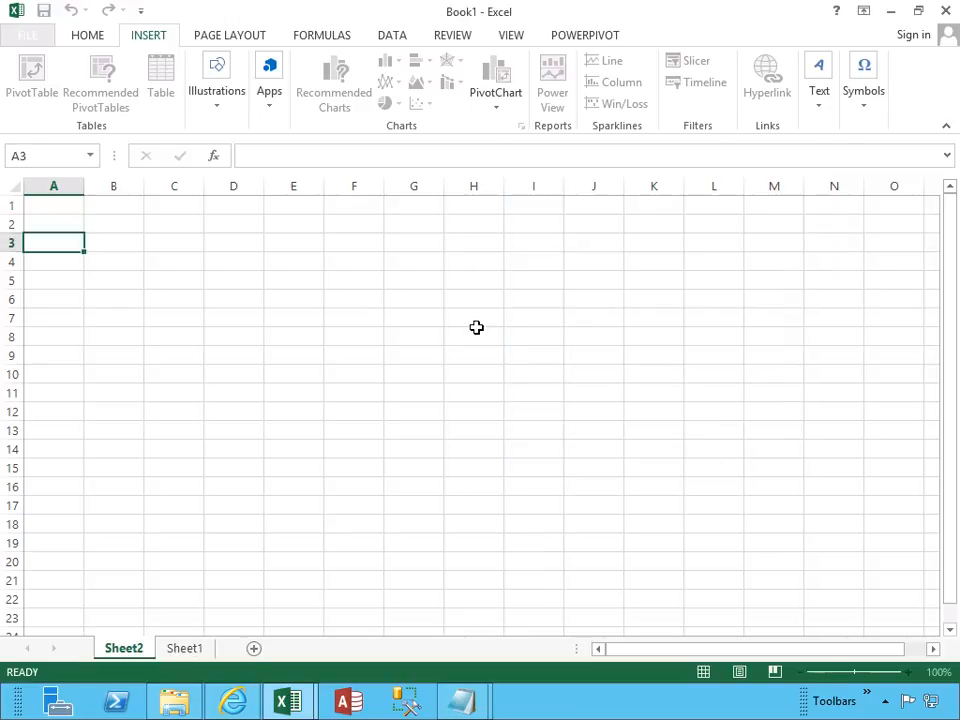
Add the Title field of the items table to the PivotTable rows and go through the listed departments
left_click(735, 288)
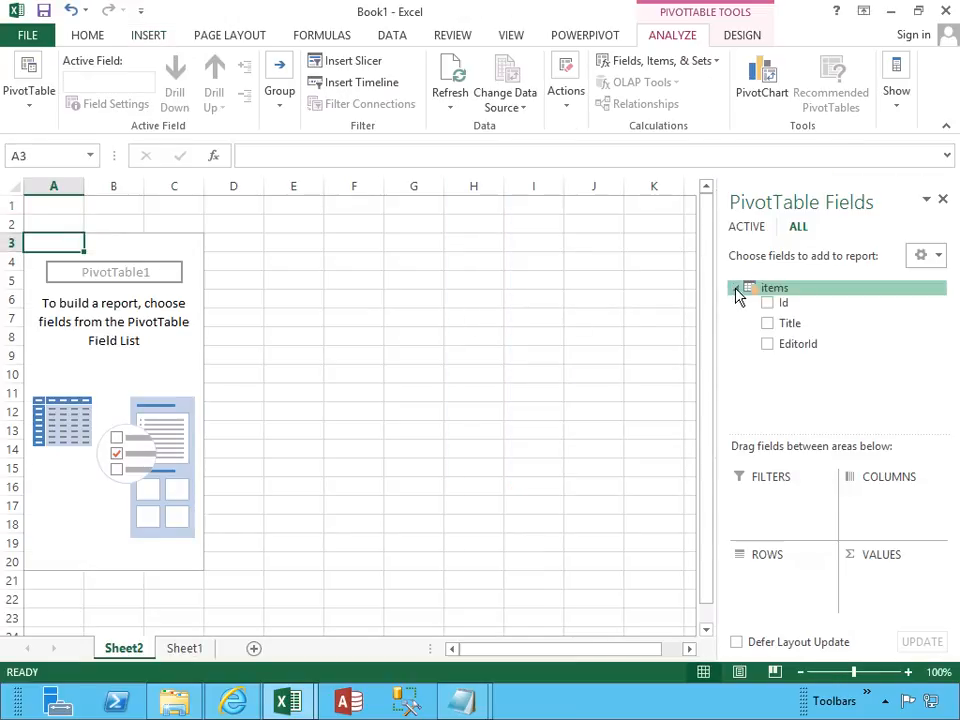
left_click(767, 324)
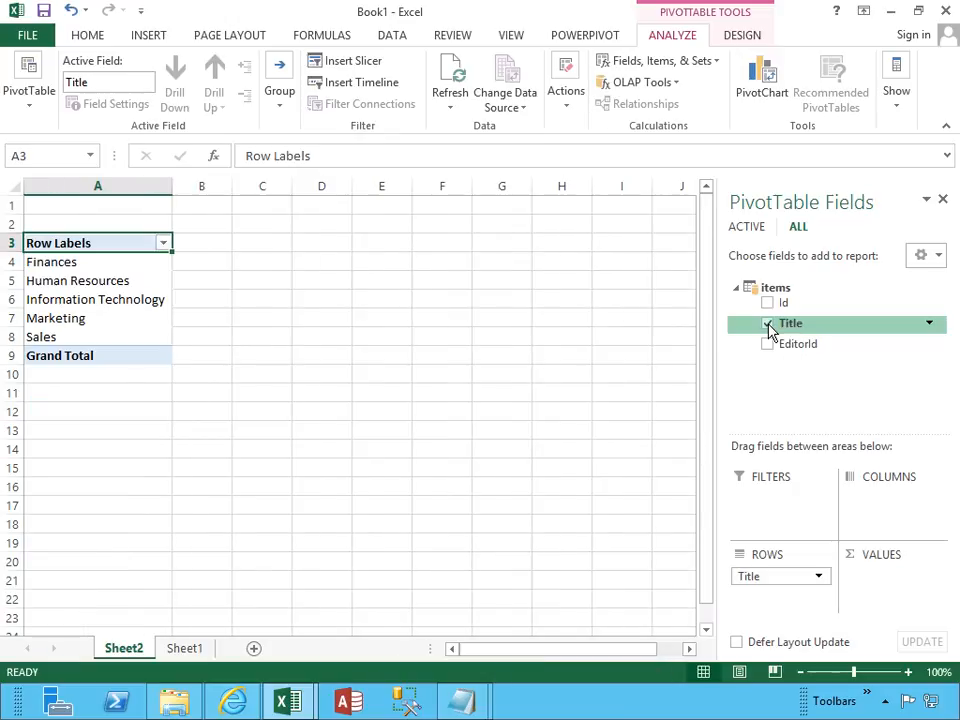
left_click(72, 263)
left_click(76, 282)
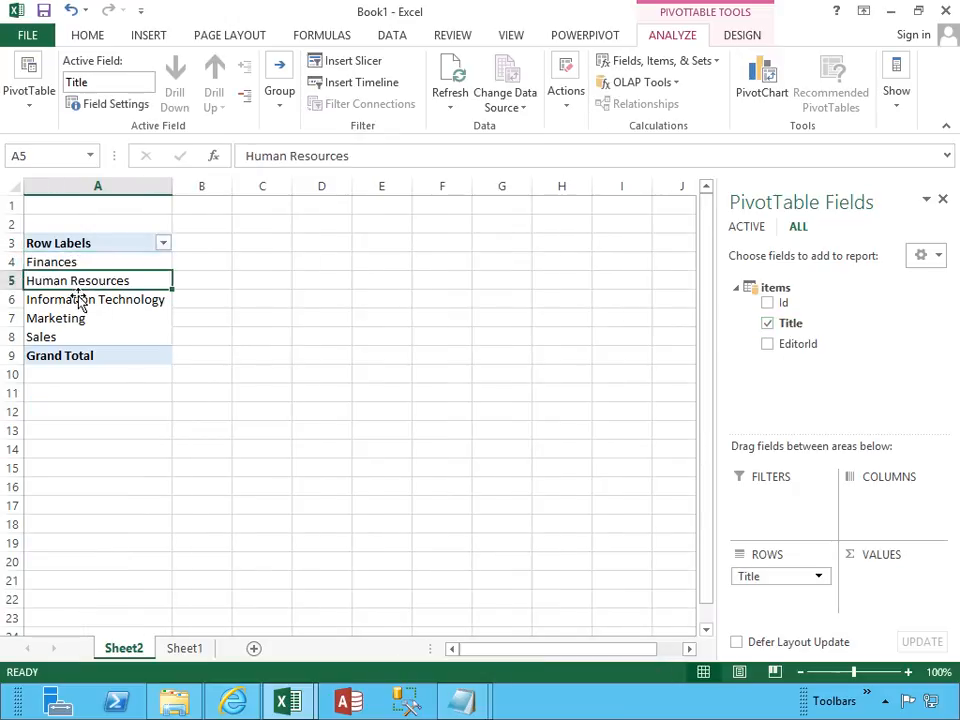
left_click(77, 300)
left_click(62, 318)
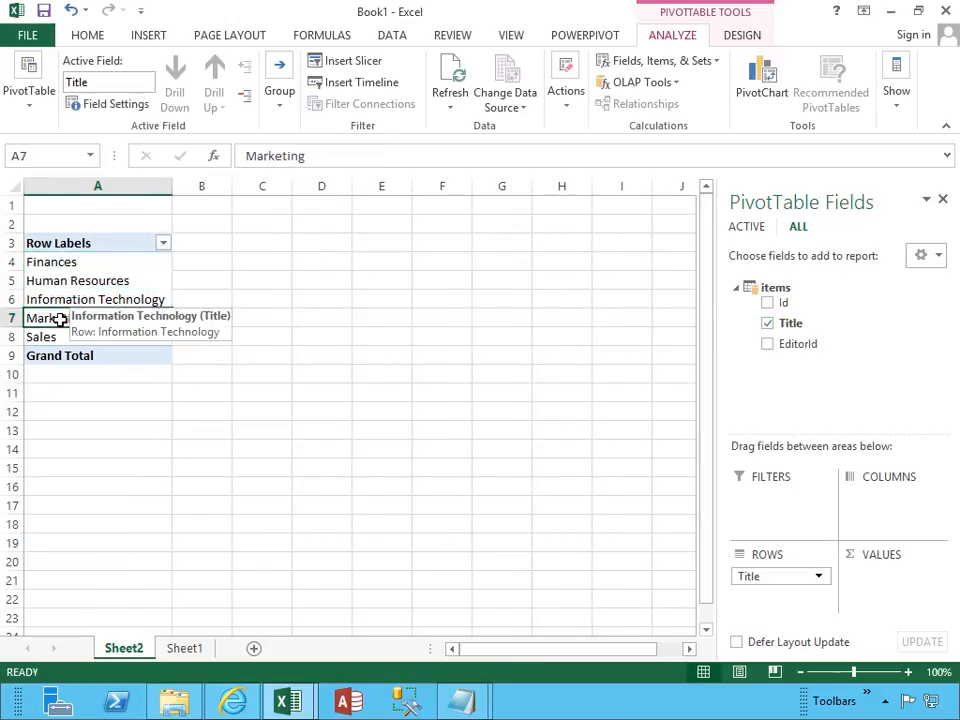
left_click(45, 336)
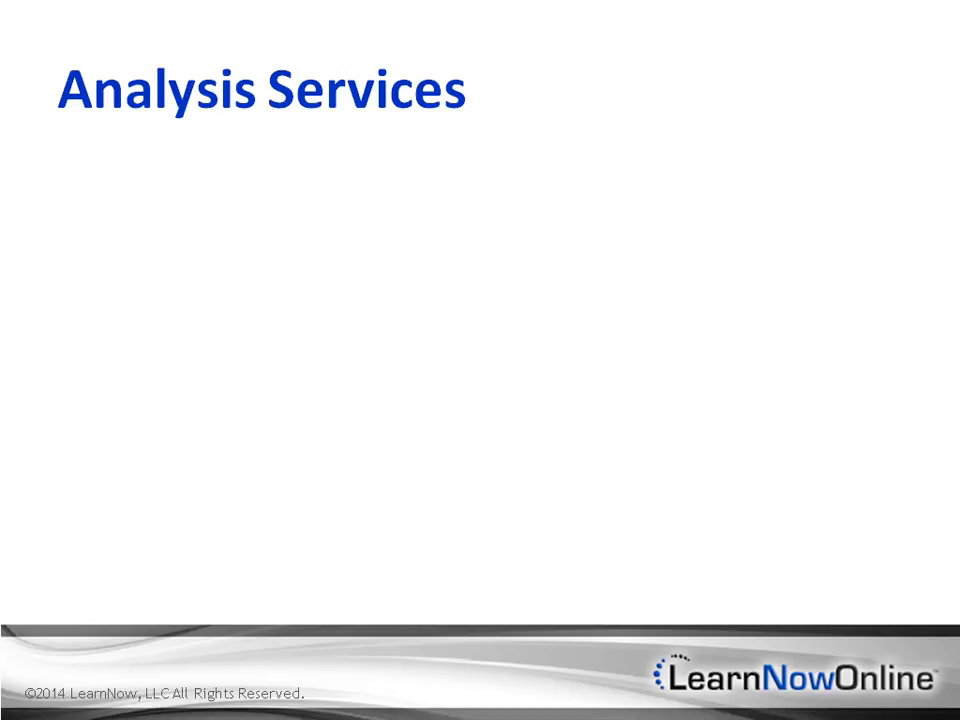
left_click(460, 295)
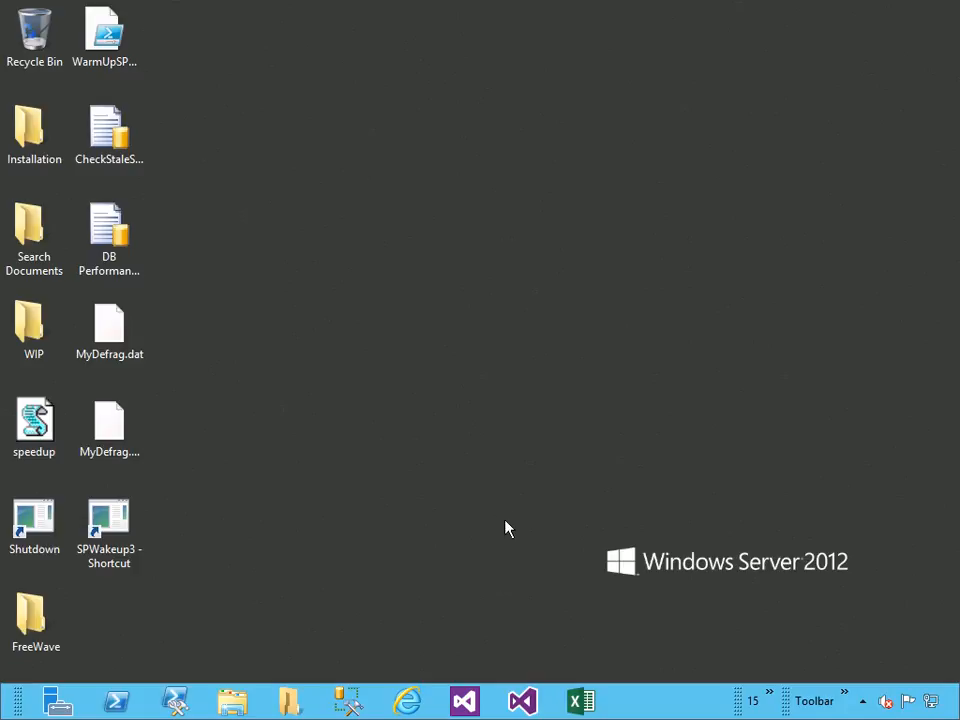
Start Excel with a blank workbook and open its PowerPivot data model window maximized
left_click(580, 701)
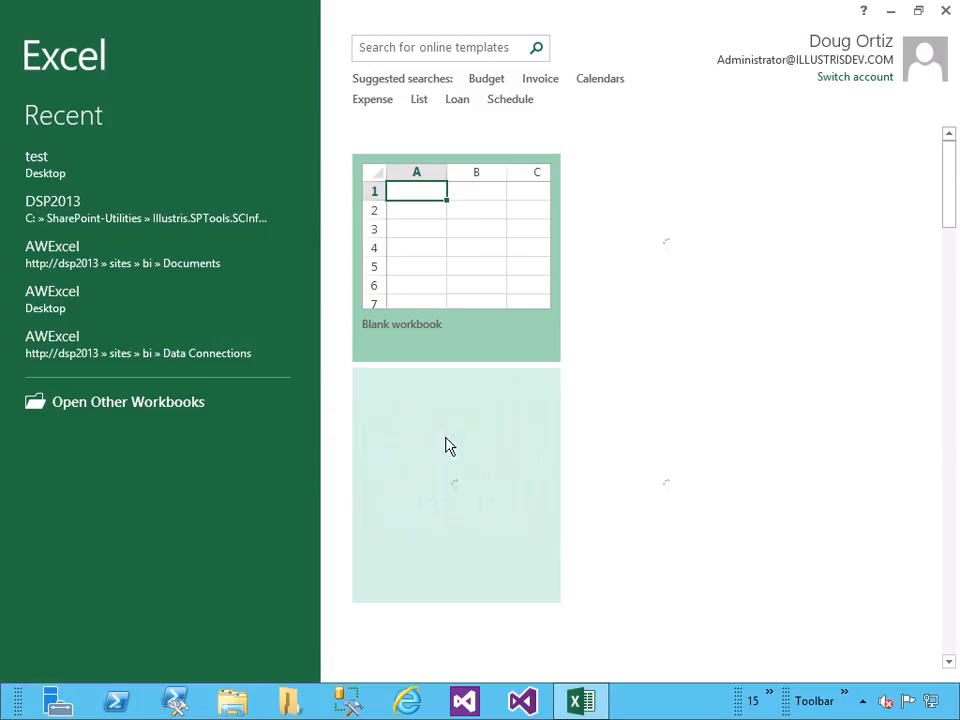
left_click(430, 257)
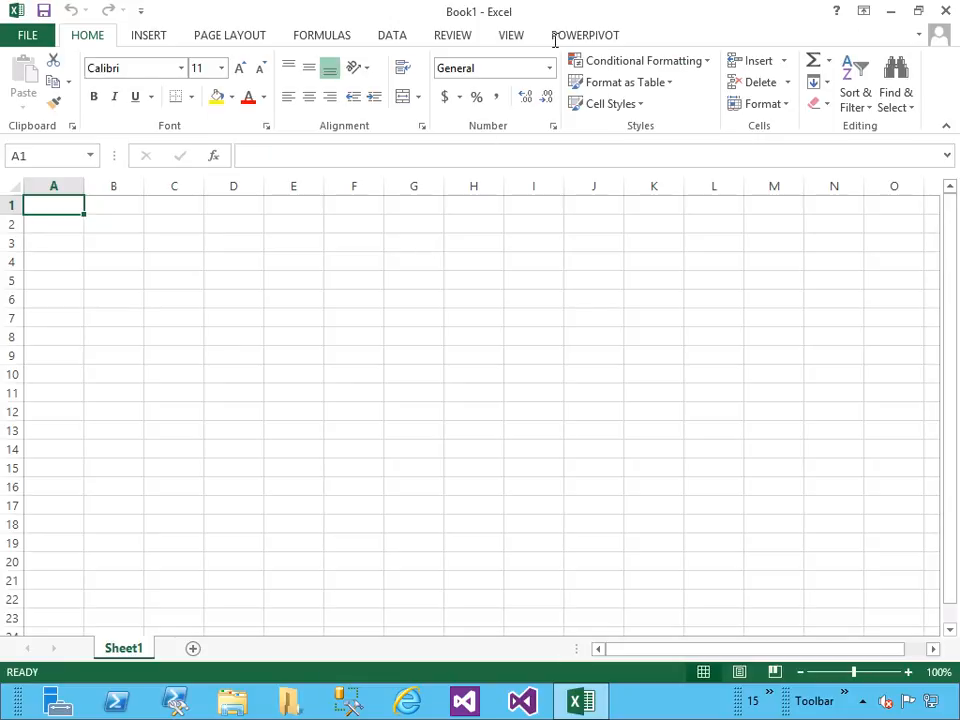
left_click(585, 42)
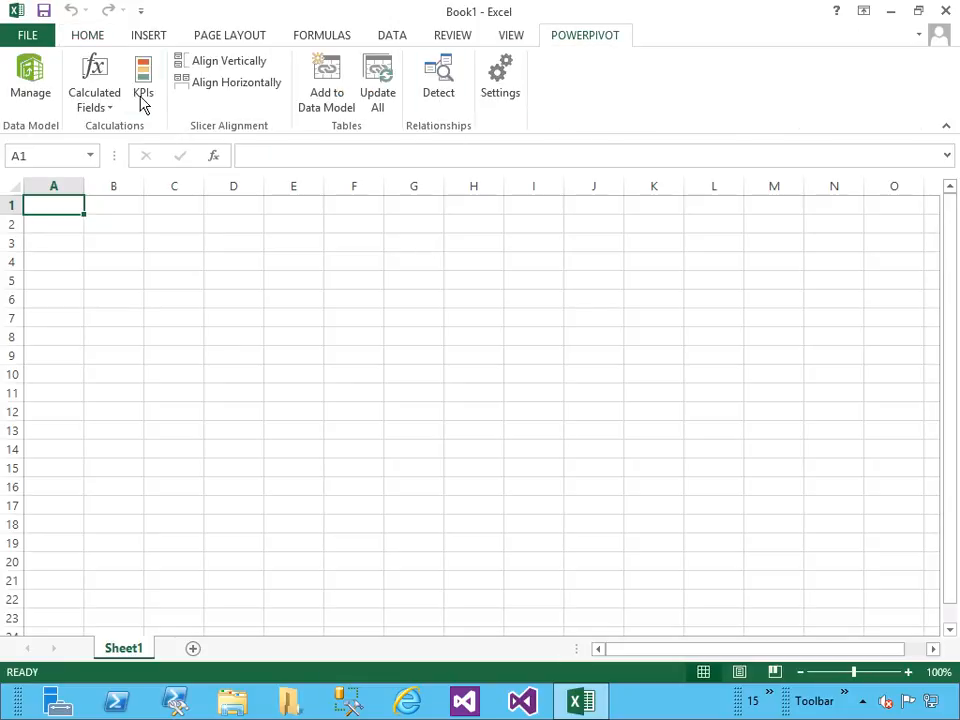
left_click(31, 94)
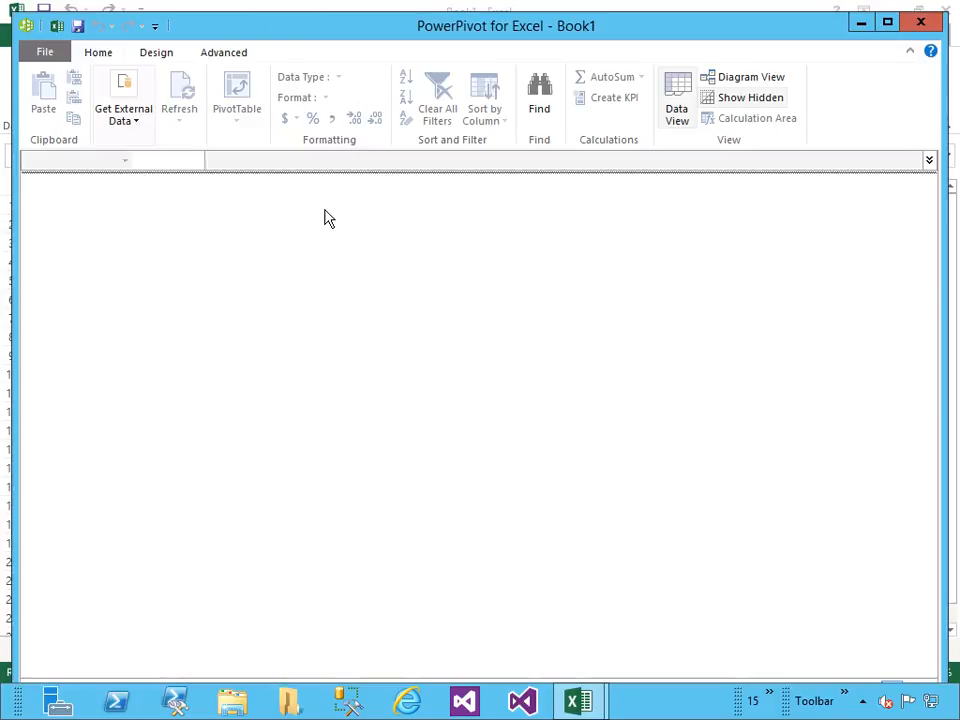
double_click(303, 33)
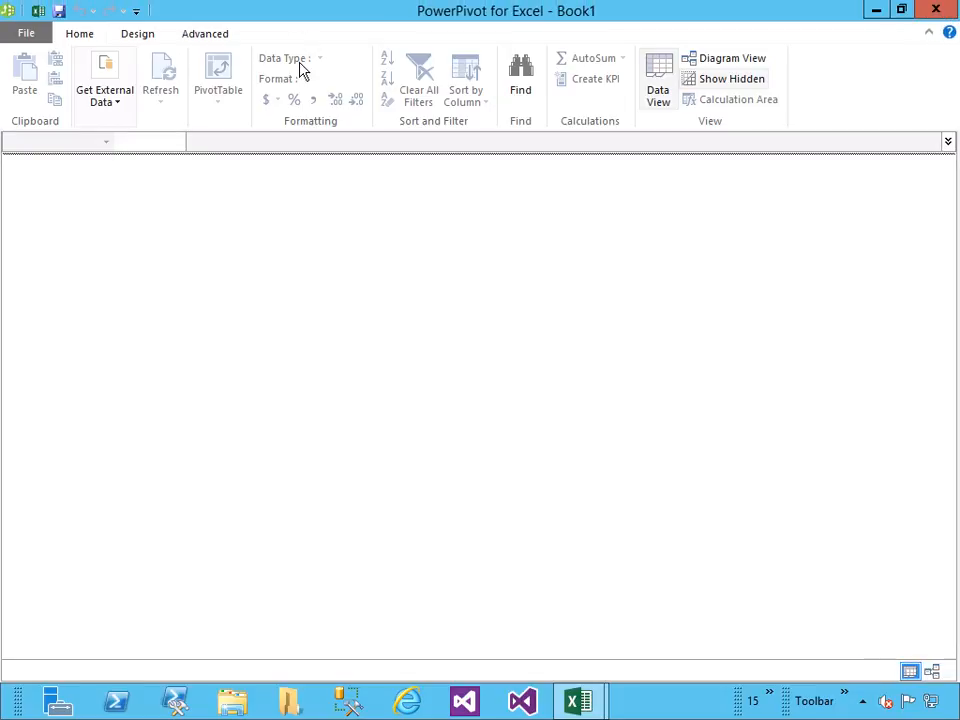
Start a database import from Analysis Services or PowerPivot, set server "." and database Adventure Works DW, and test the connection
left_click(107, 100)
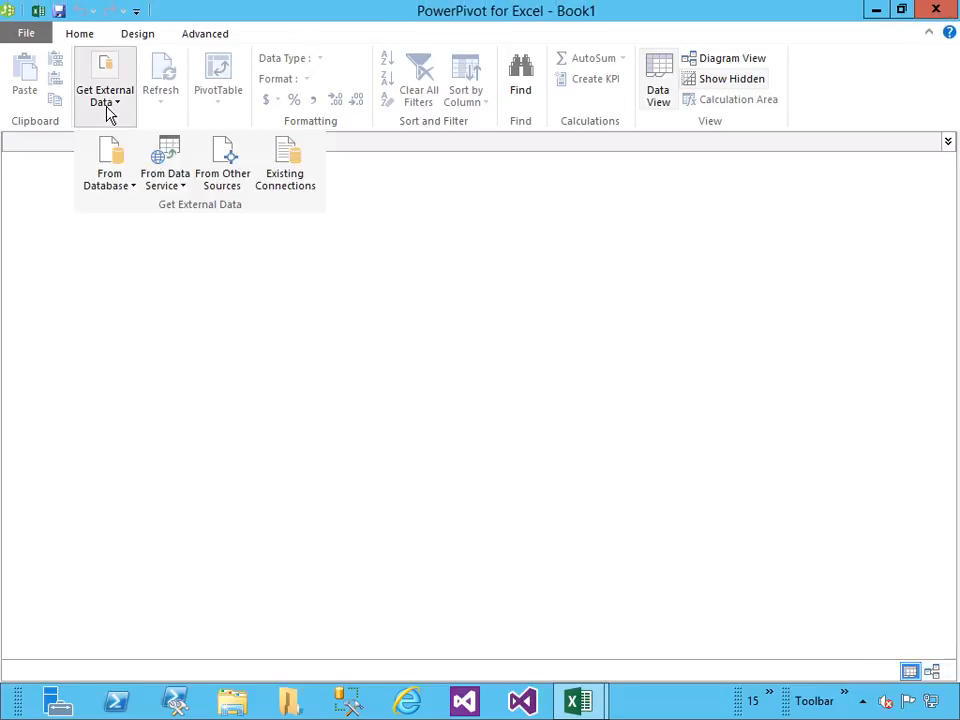
left_click(110, 187)
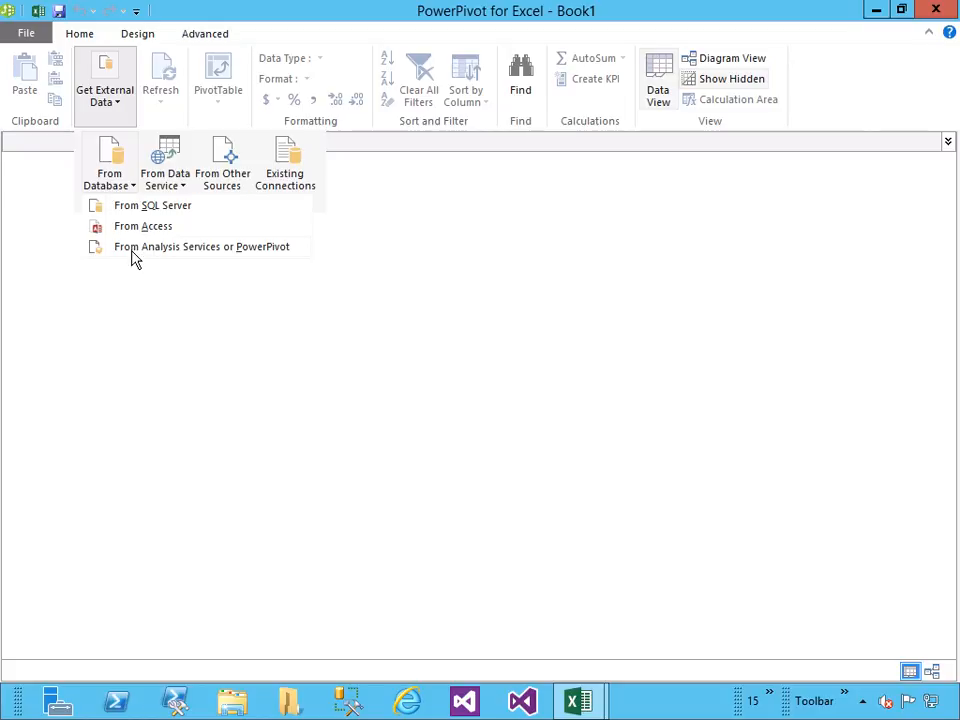
left_click(196, 247)
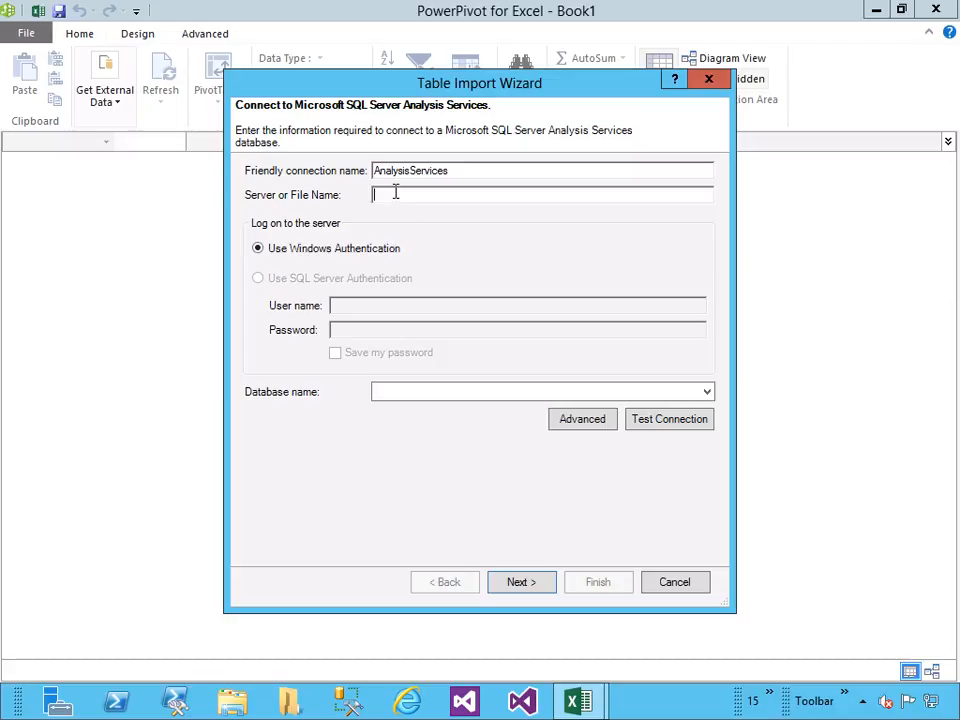
type(".")
left_click(708, 393)
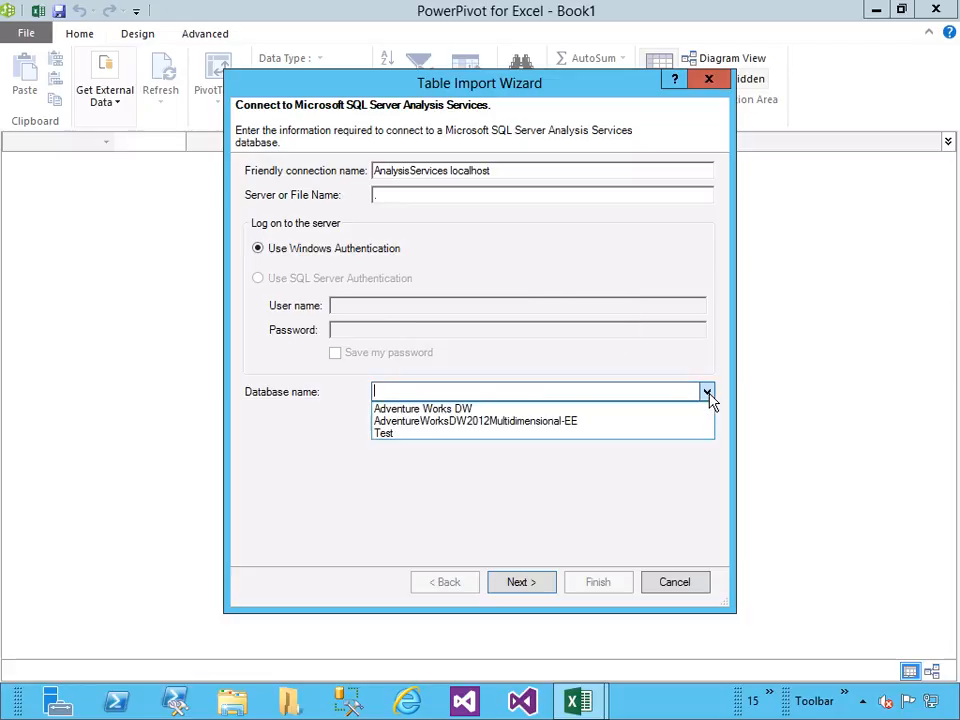
left_click(519, 411)
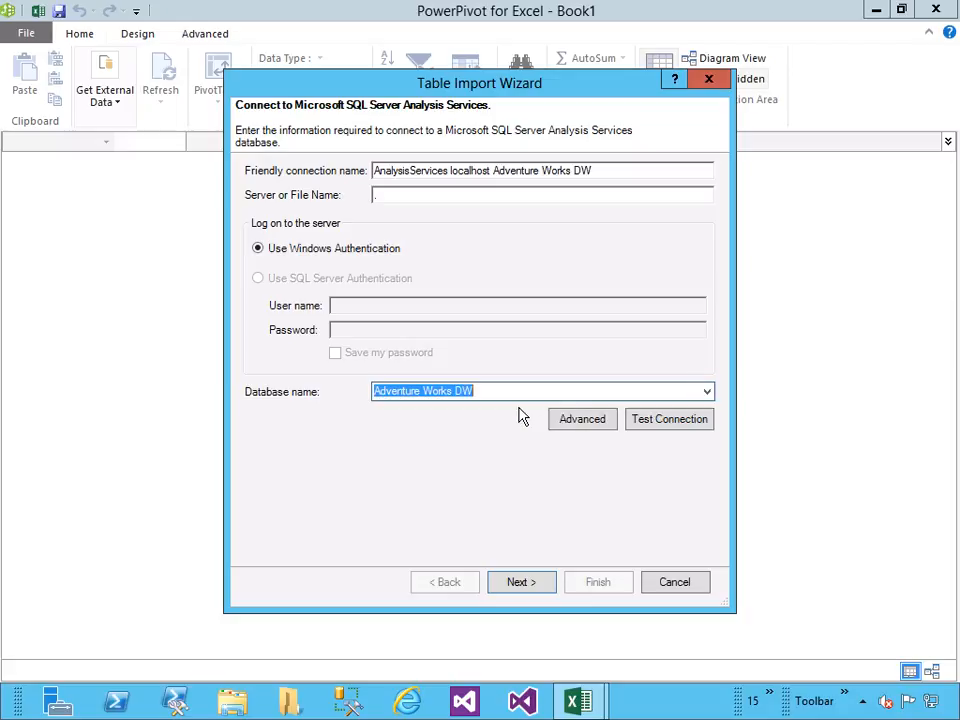
left_click(650, 420)
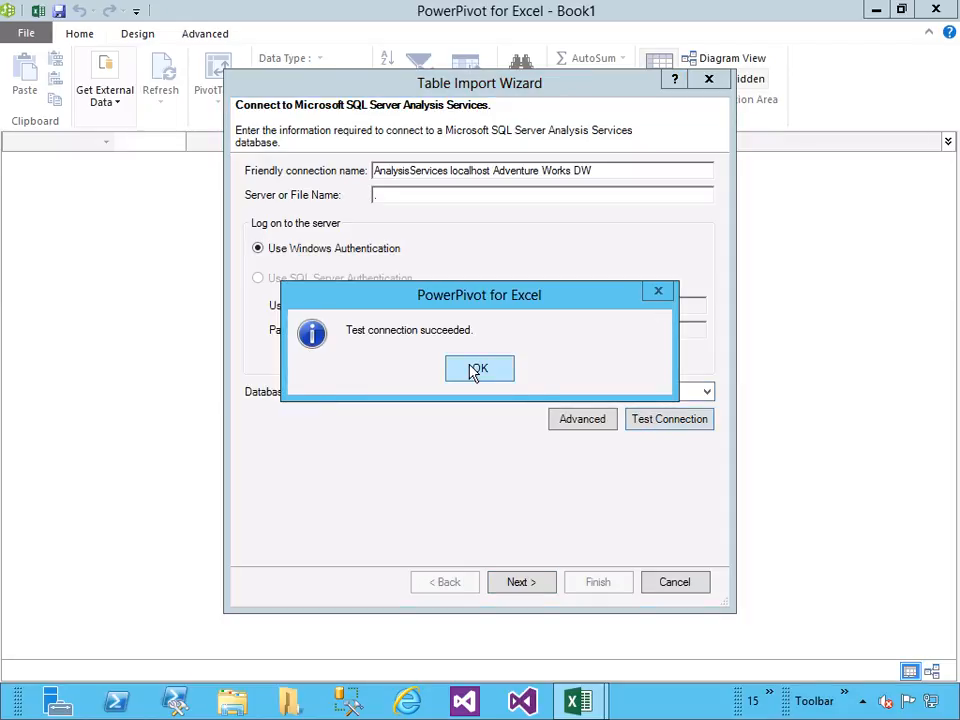
Accept the tested Analysis Services connection and open the designer for the MDX query
left_click(476, 370)
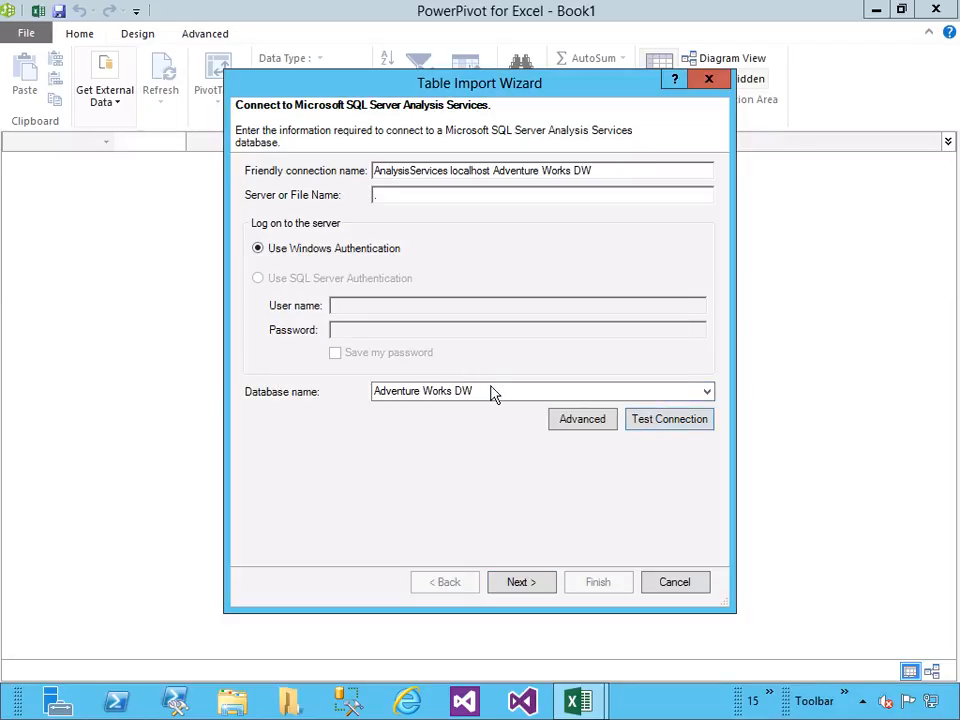
left_click(521, 582)
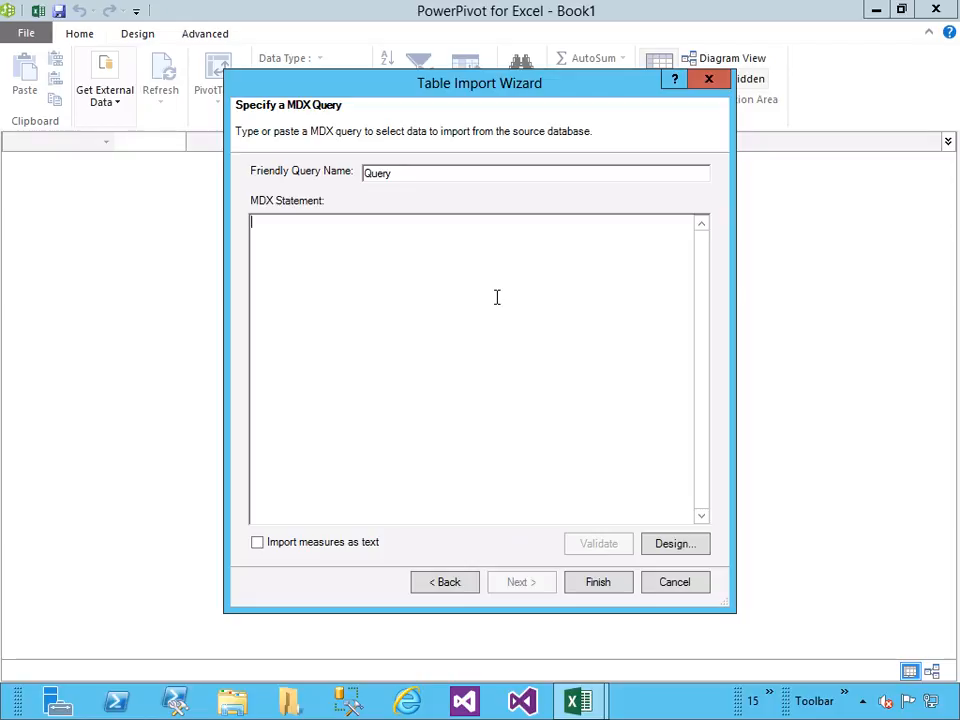
left_click(678, 545)
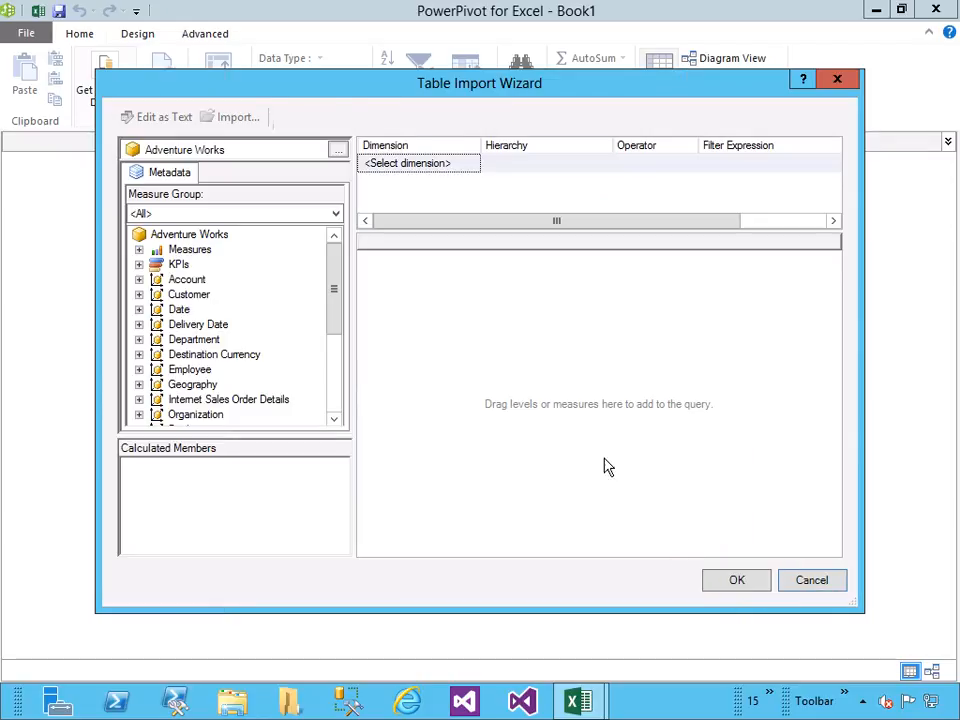
Add the Product Gross Profit Margin KPI from the Adventure Works cube to the query
mouse_move(336, 281)
left_mouse_down()
mouse_move(333, 369)
mouse_move(332, 279)
left_mouse_up()
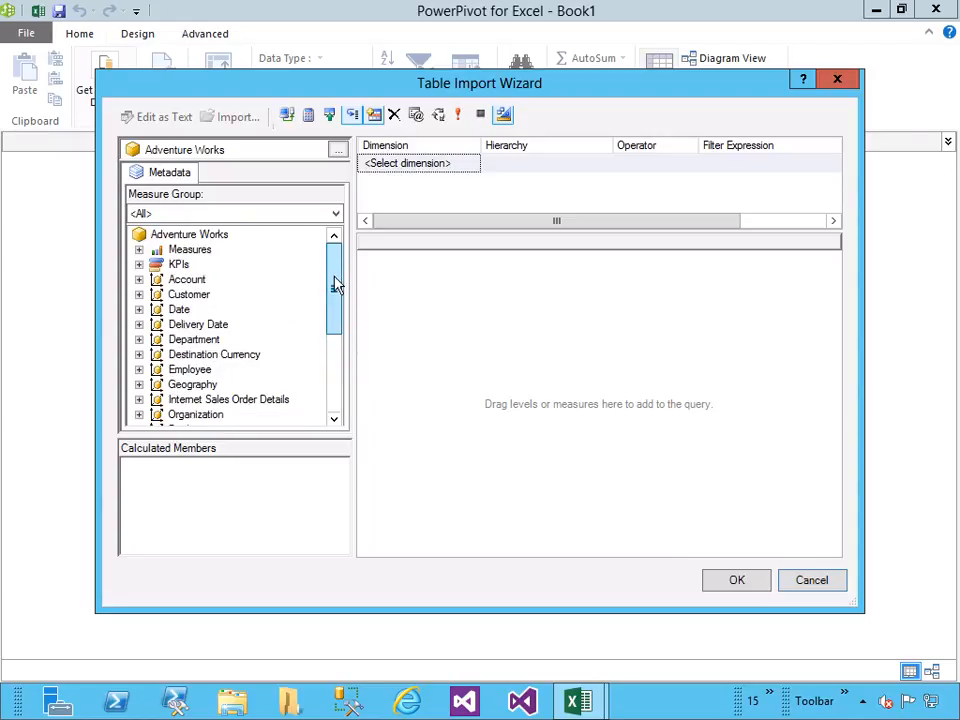
left_click(139, 265)
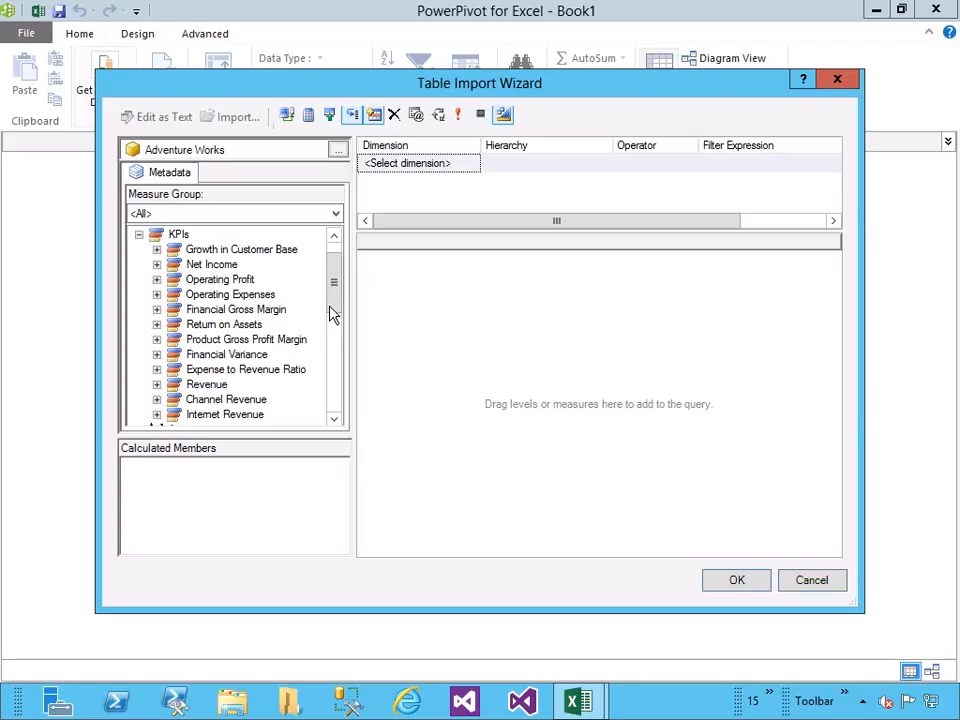
left_click(242, 341)
left_click_drag(231, 343, 437, 330)
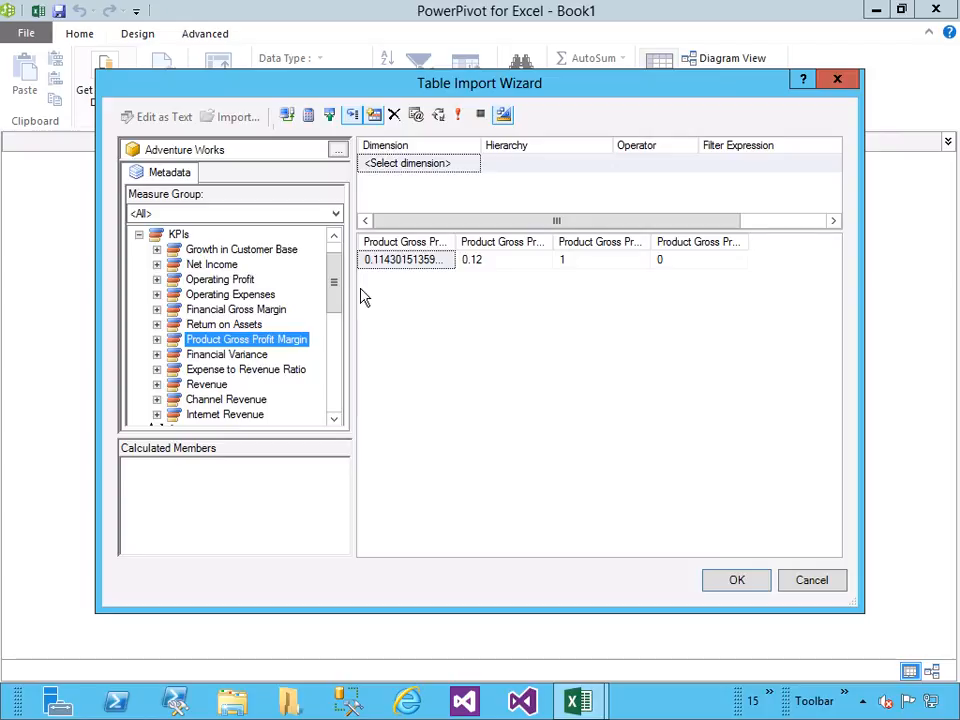
Add the Product dimension to the query beside the KPI columns and accept the designed query
left_click_drag(333, 285, 334, 360)
left_click_drag(196, 358, 445, 342)
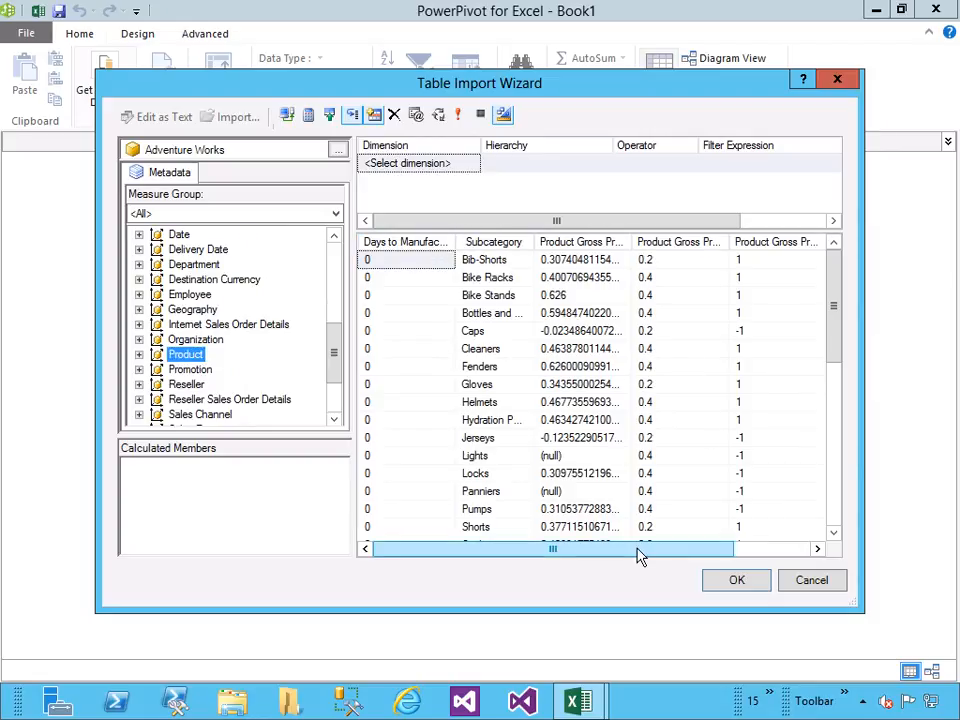
left_click_drag(641, 556, 744, 553)
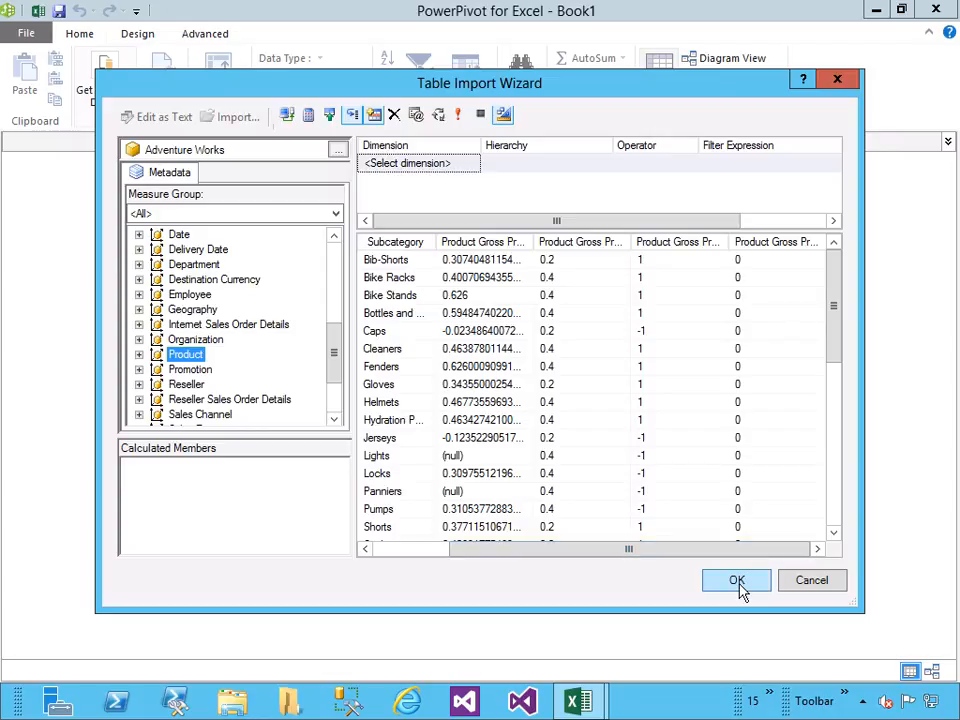
left_click(738, 582)
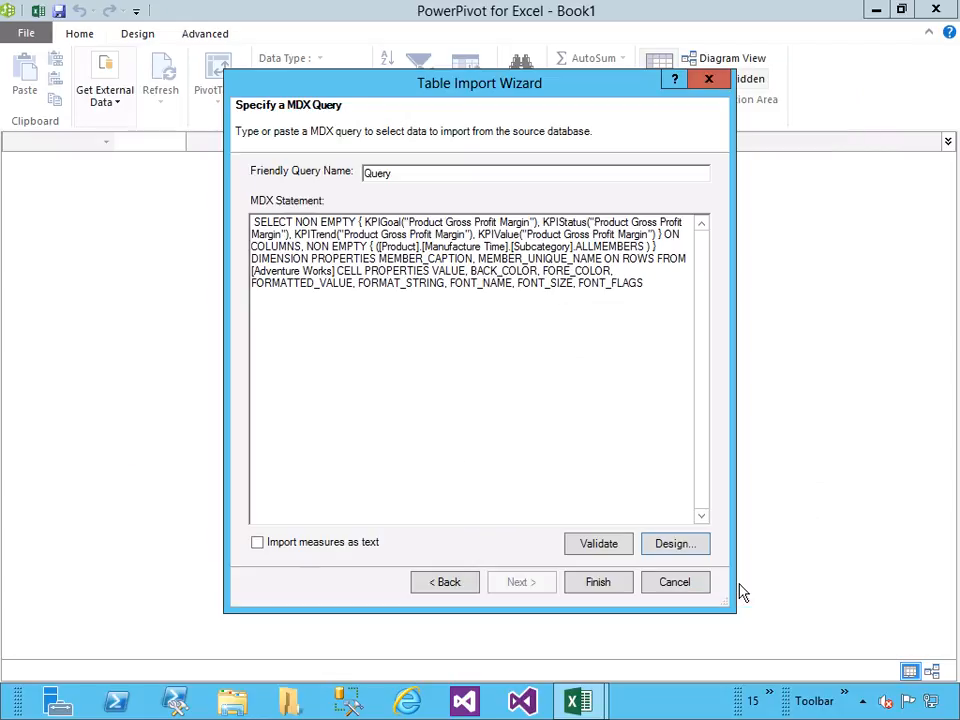
Validate the generated MDX statement and import the query into the data model
left_click(599, 543)
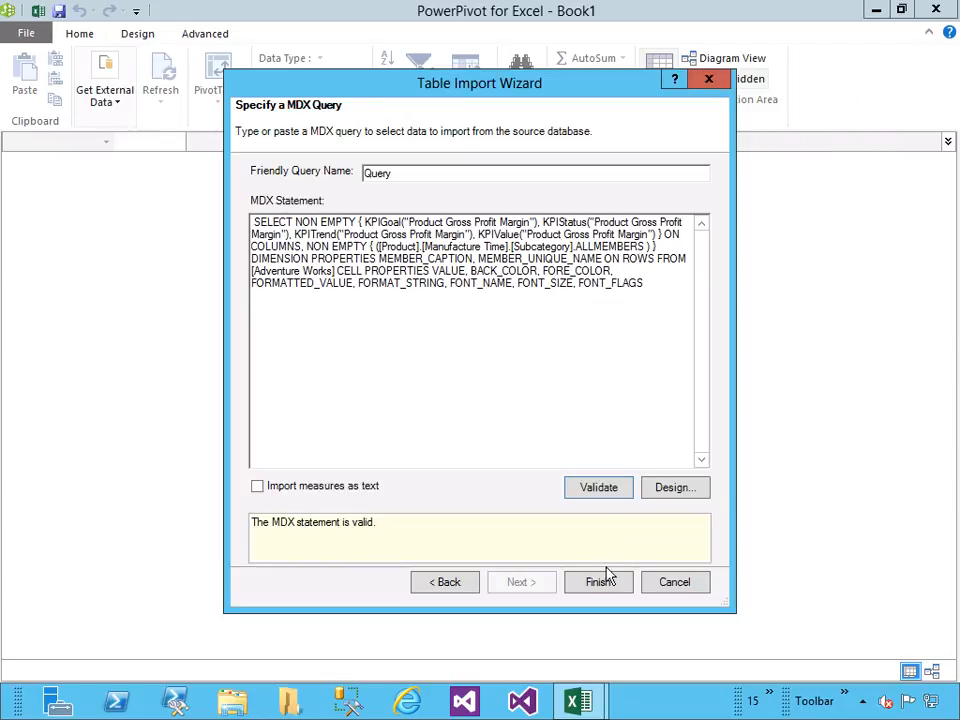
left_click(600, 584)
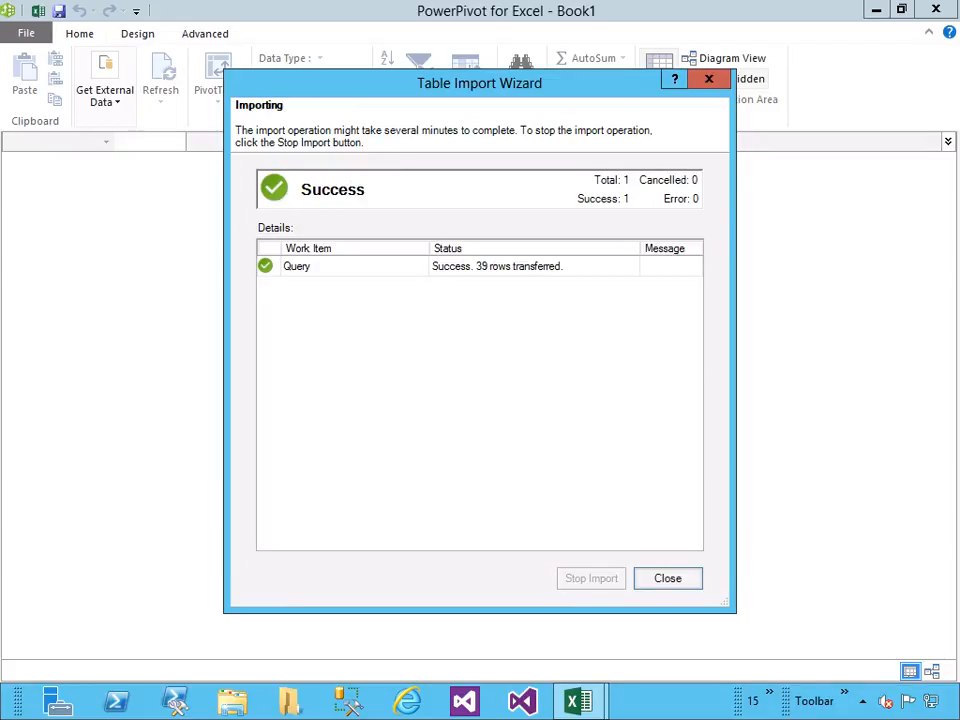
left_click(643, 591)
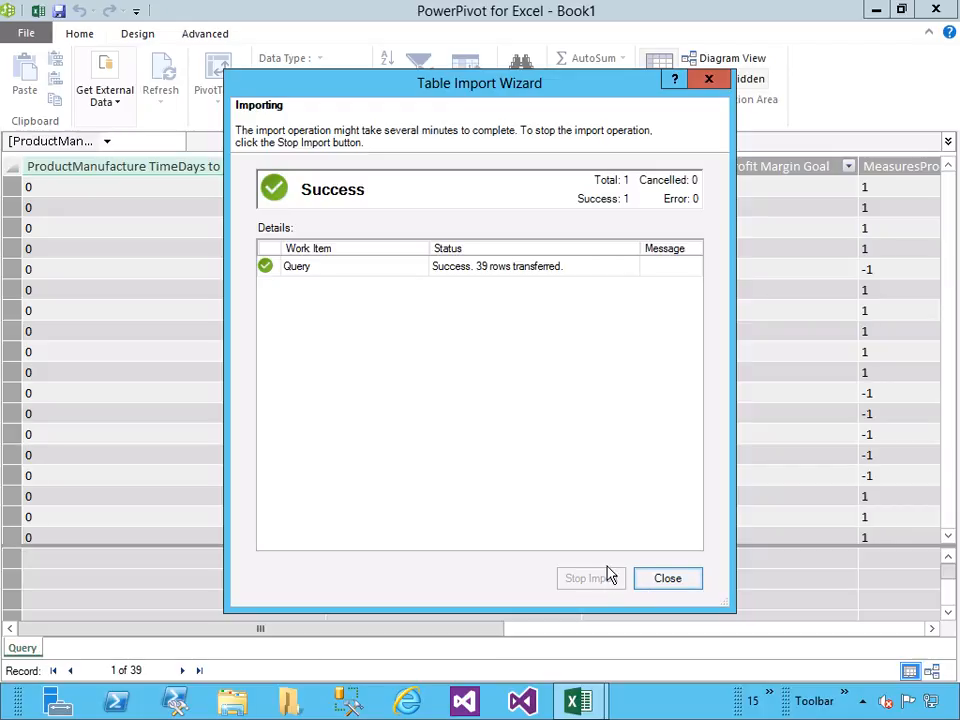
Look across the imported columns and rename the Query table as Products Gross Profit Margin
left_click_drag(380, 636, 424, 636)
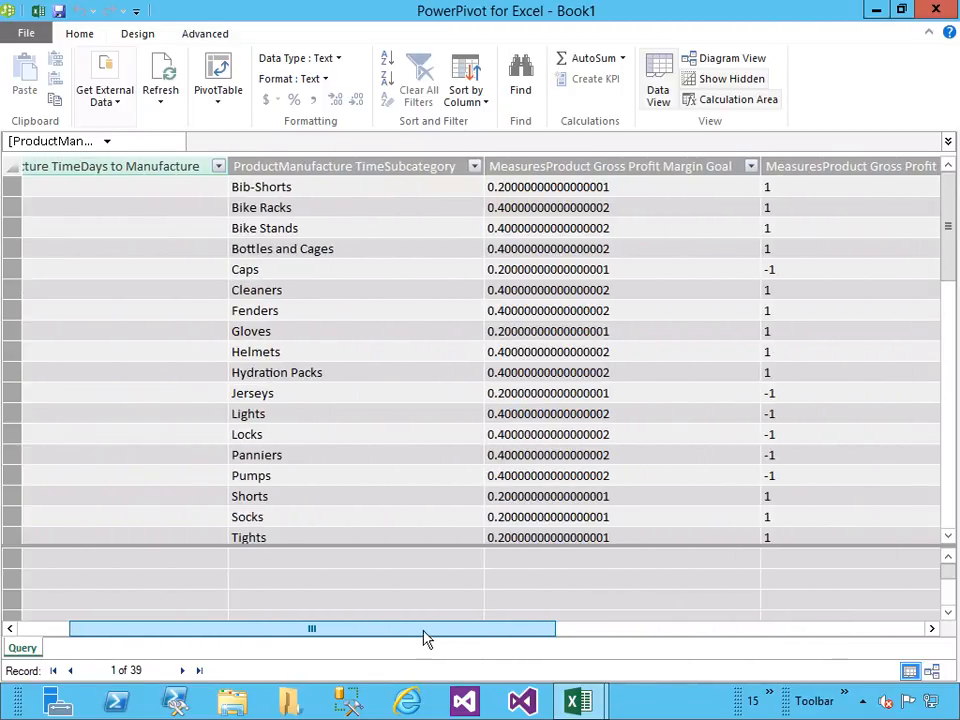
double_click(22, 648)
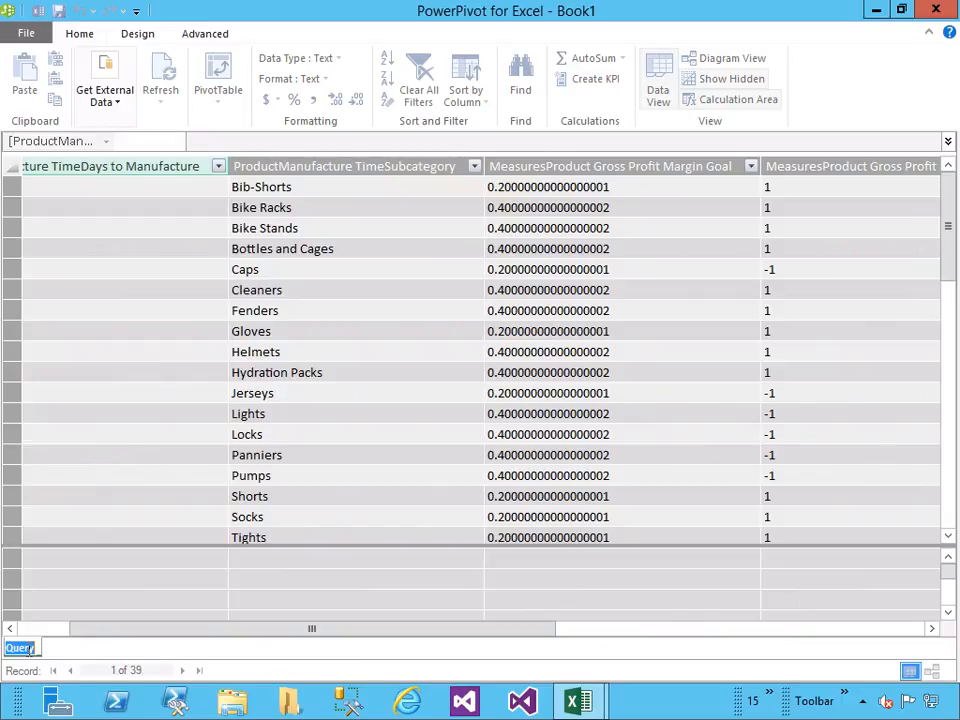
type("Products Gross ")
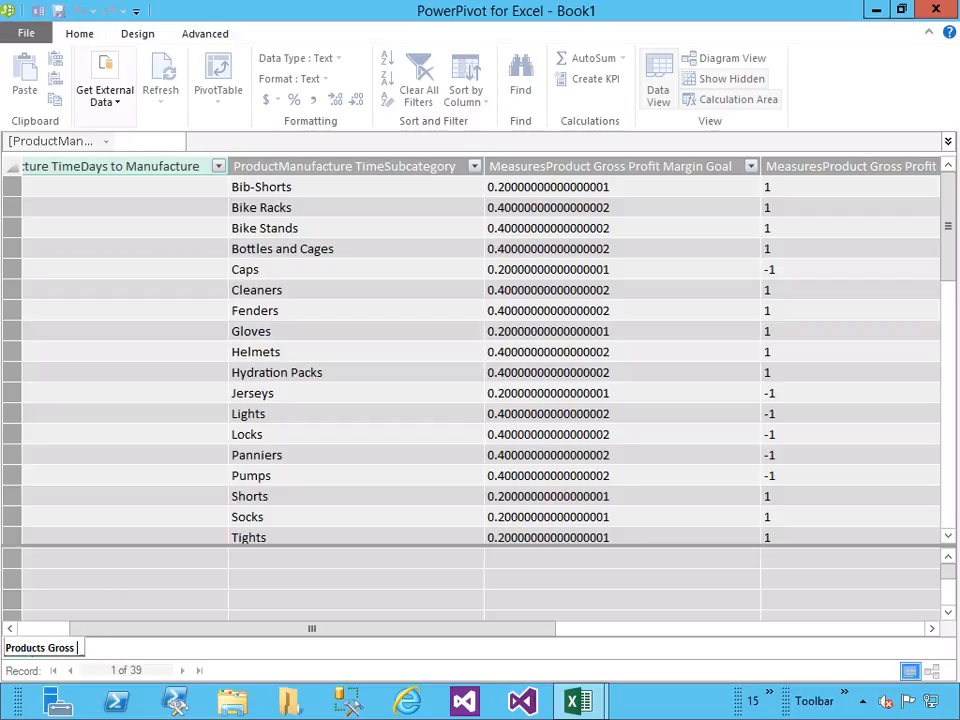
type("Profit Margin")
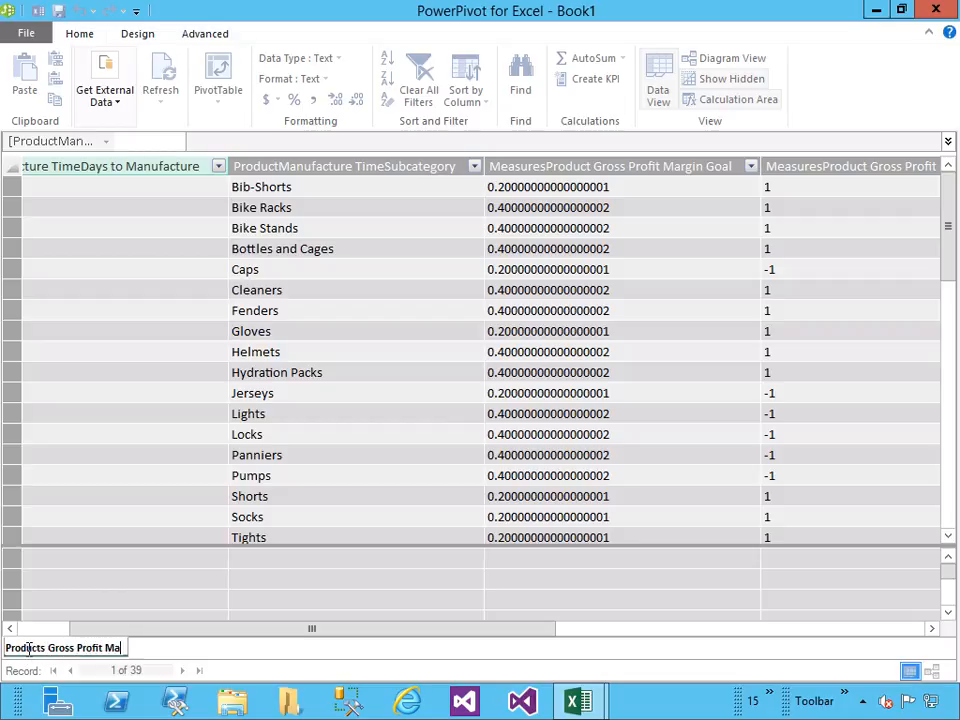
key("Return")
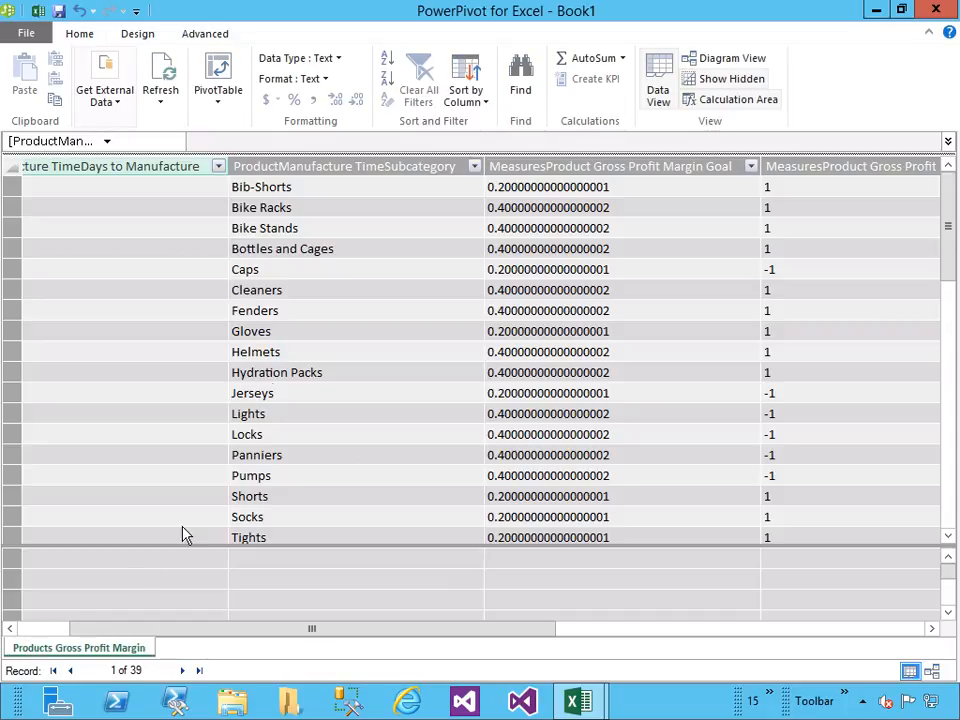
Switch to the Excel workbook and create a PivotTable on a new worksheet from the AnalysisServices localhost Adventure Works DW connection
left_click(39, 13)
left_click(147, 37)
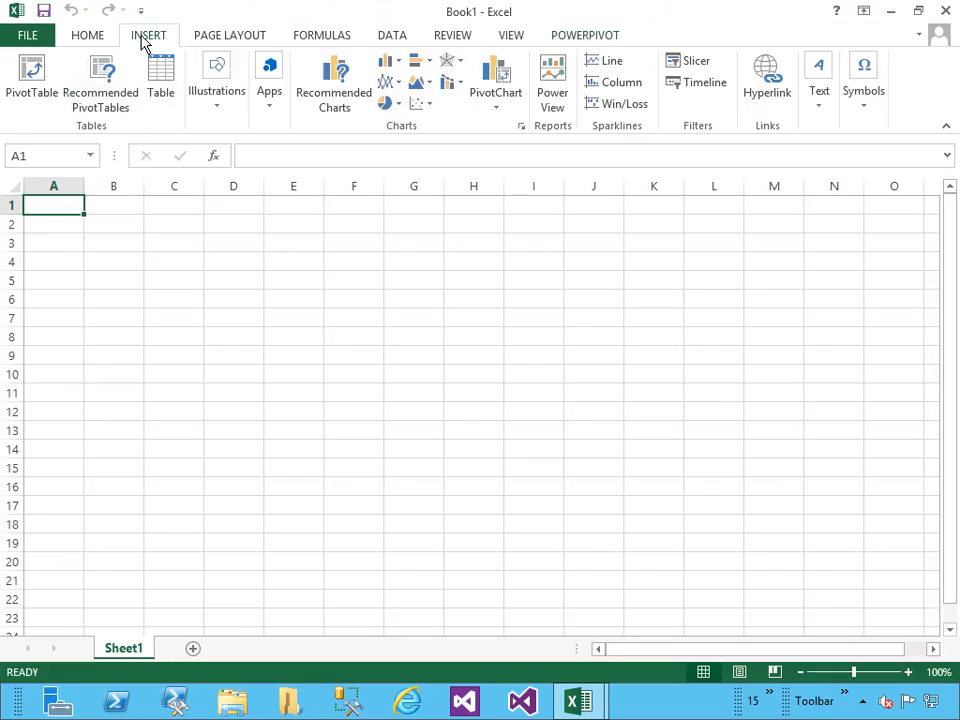
left_click(32, 76)
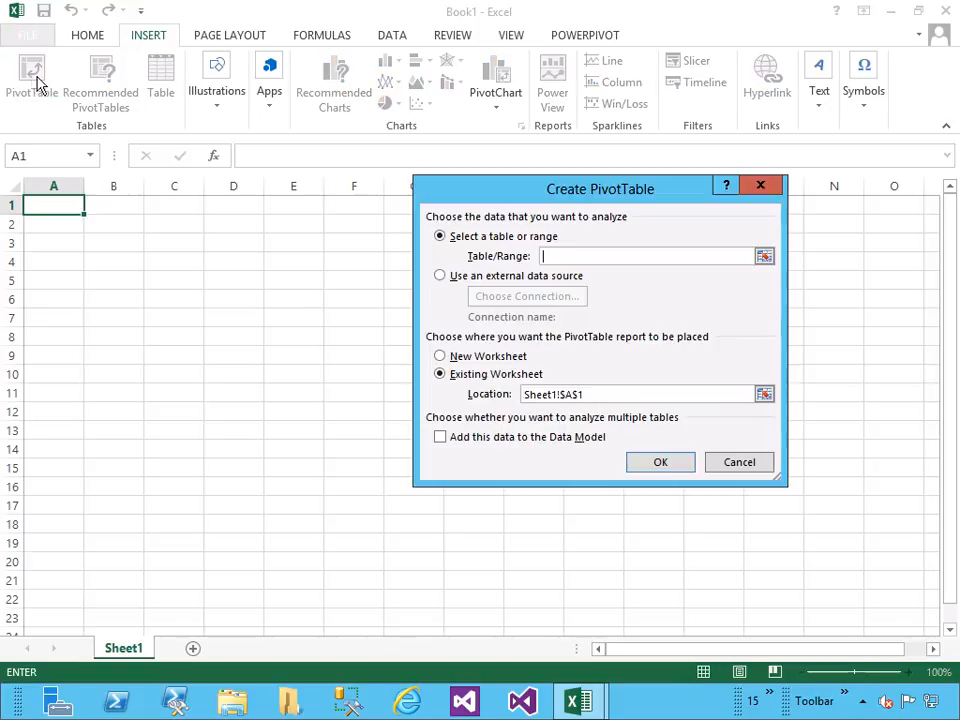
left_click(479, 278)
left_click(527, 296)
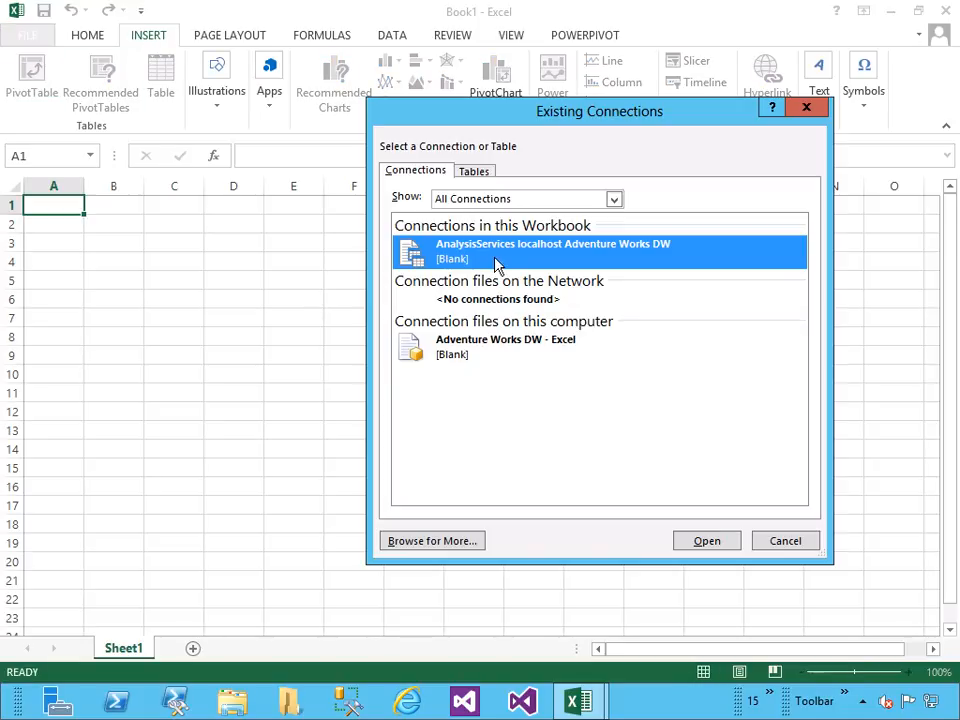
left_click(704, 541)
left_click(514, 358)
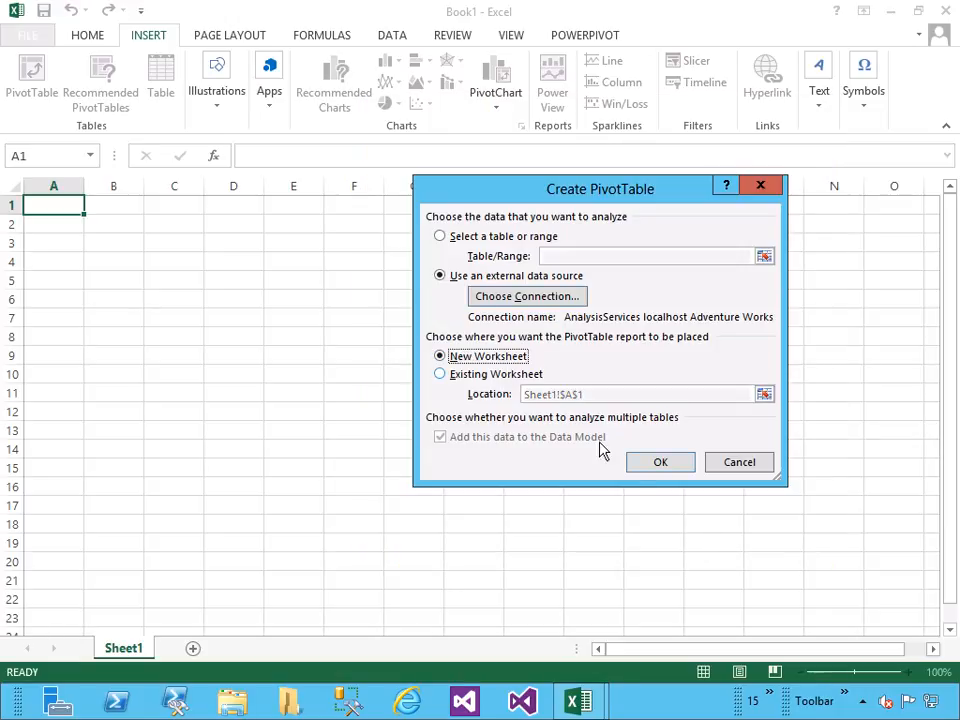
left_click(657, 463)
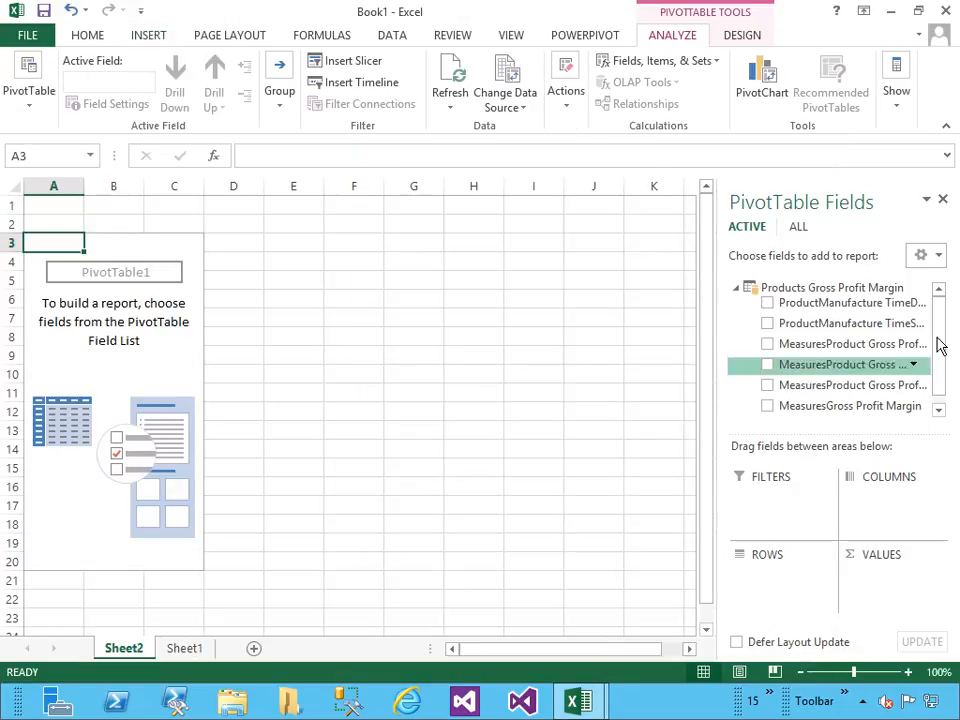
Try MeasuresGross Profit Margin as PivotTable values, with Product Gross Profit Margin Goal and ProductManufacture TimeSubcategory as rows
scroll(937, 330, "down", 1)
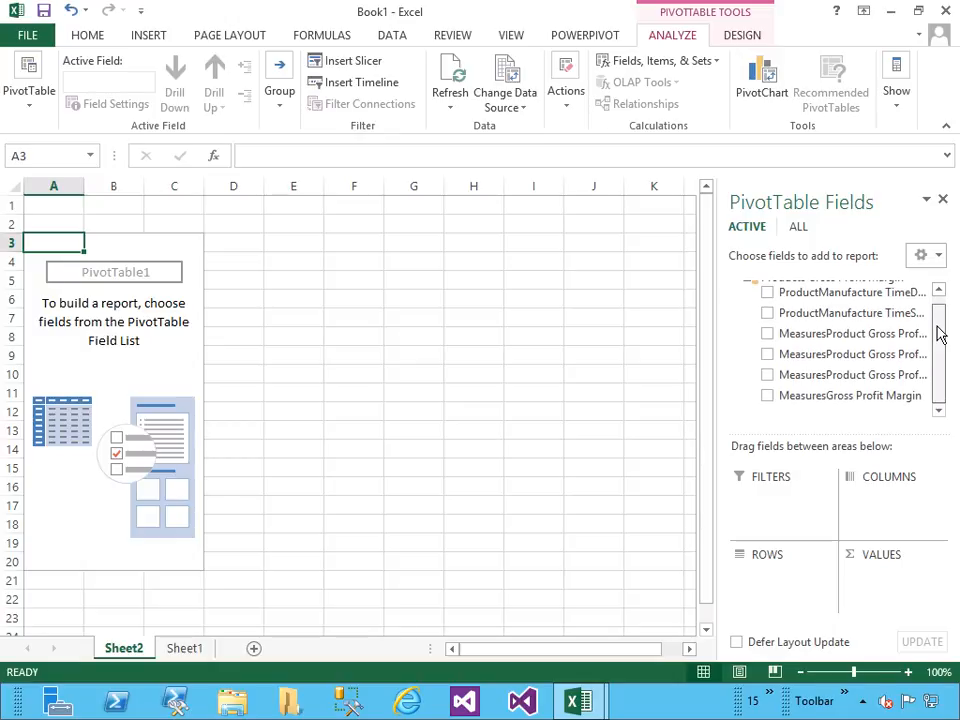
left_click(768, 400)
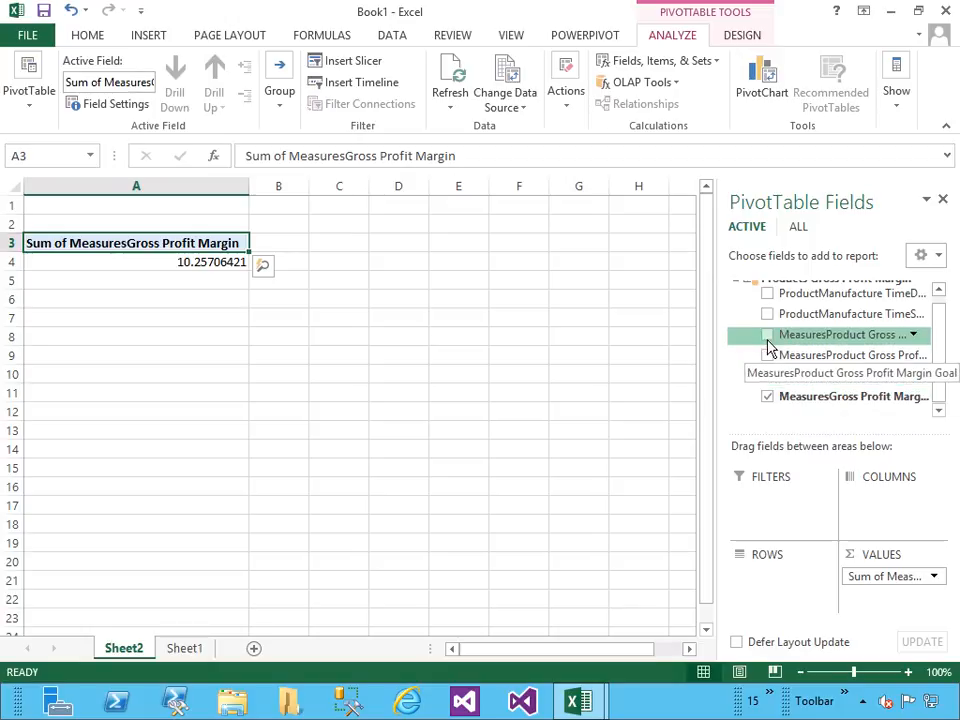
left_click(767, 336)
left_click(767, 314)
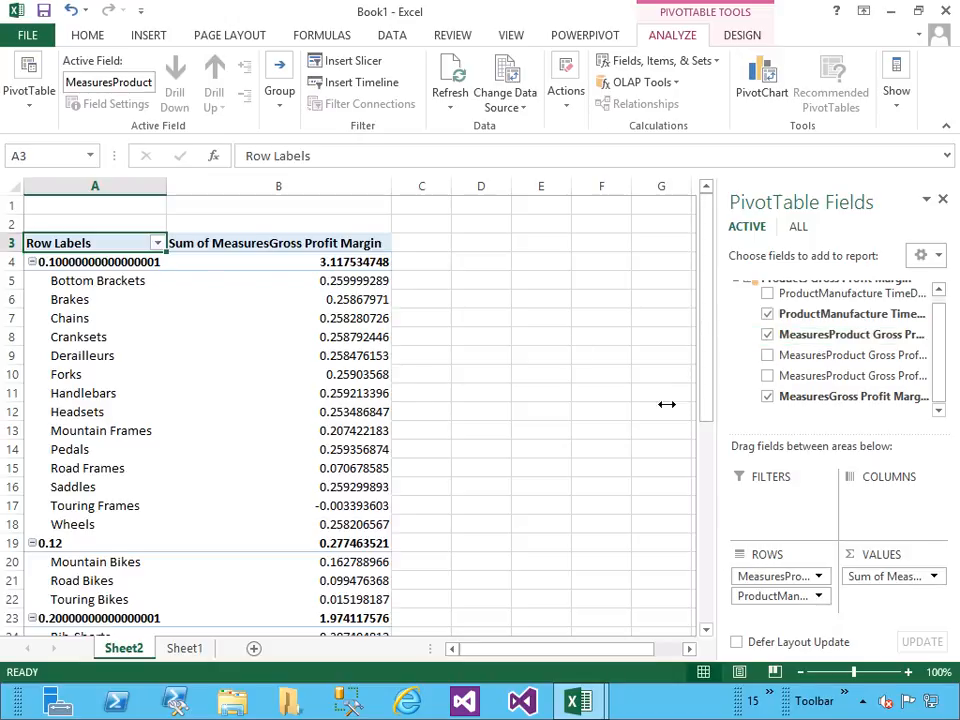
Remove the Gross Profit Margin values and try combinations of the Goal, Subcategory and Days to Manufacture fields as rows
left_click(767, 396)
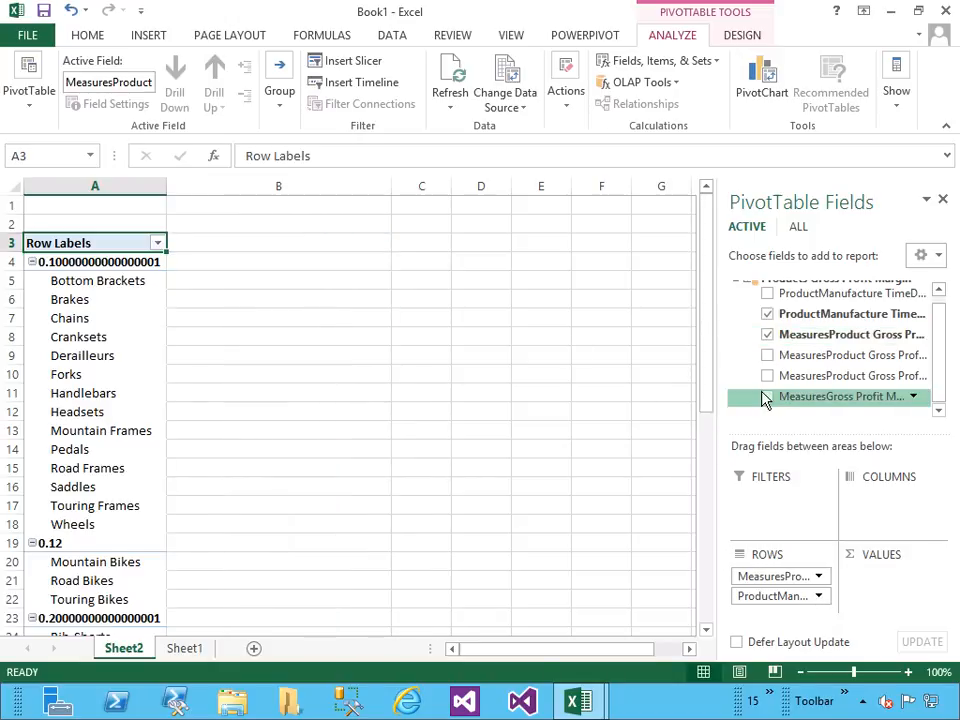
left_click(767, 315)
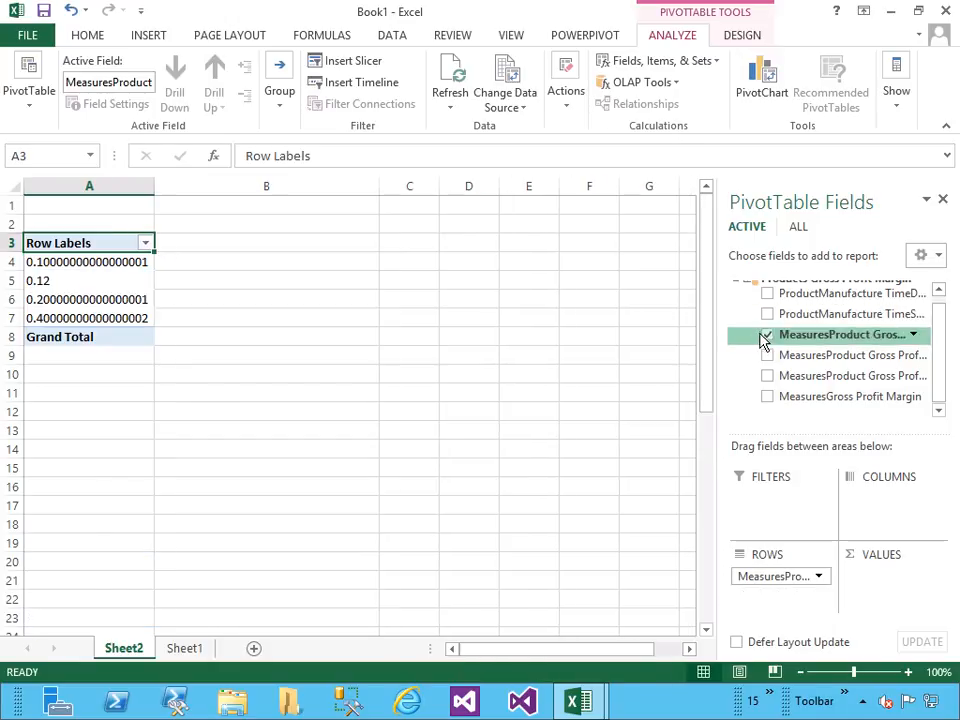
left_click(768, 336)
left_click(768, 336)
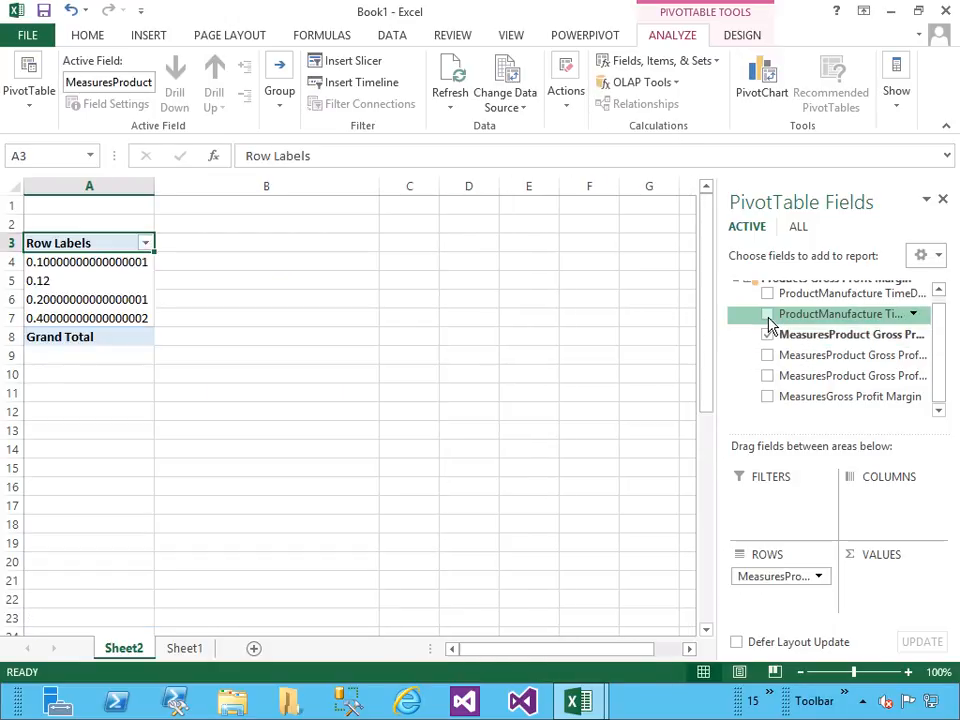
left_click(767, 315)
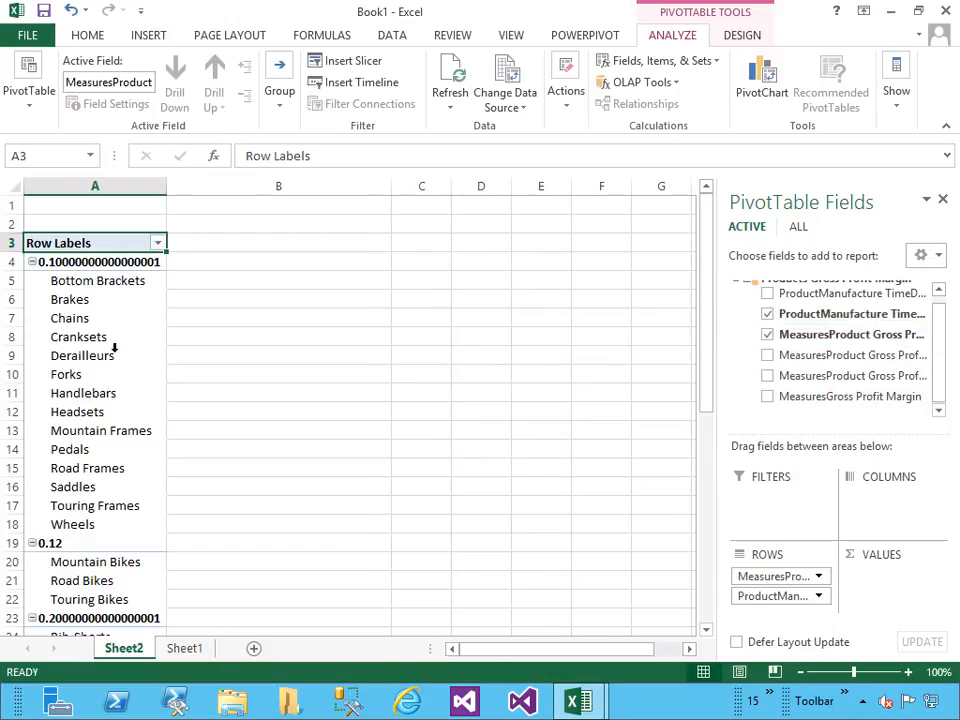
left_click(767, 294)
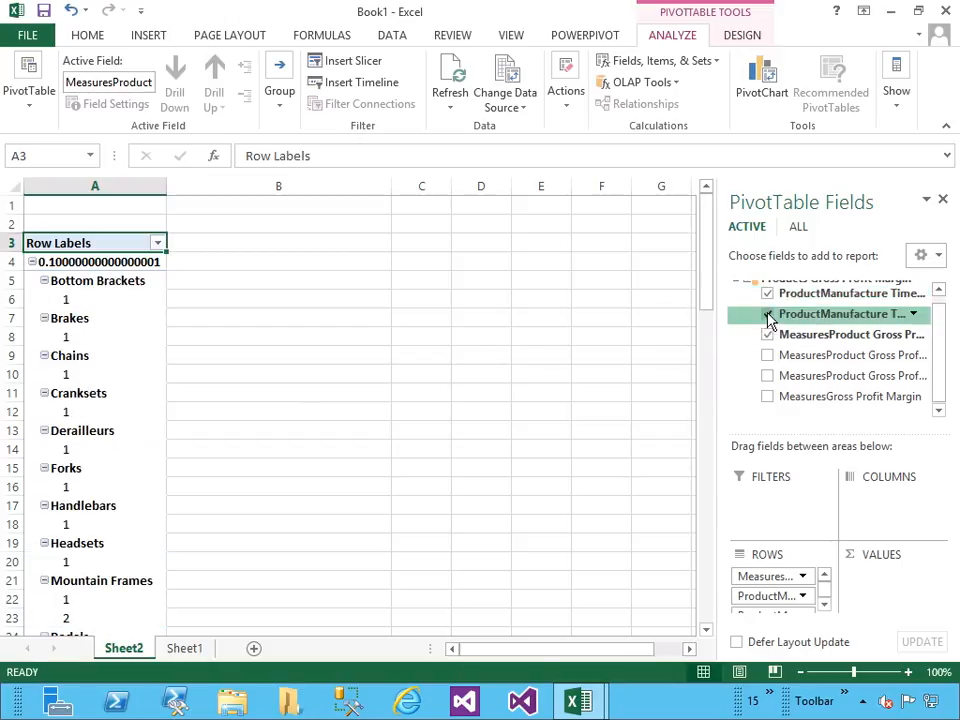
left_click(767, 315)
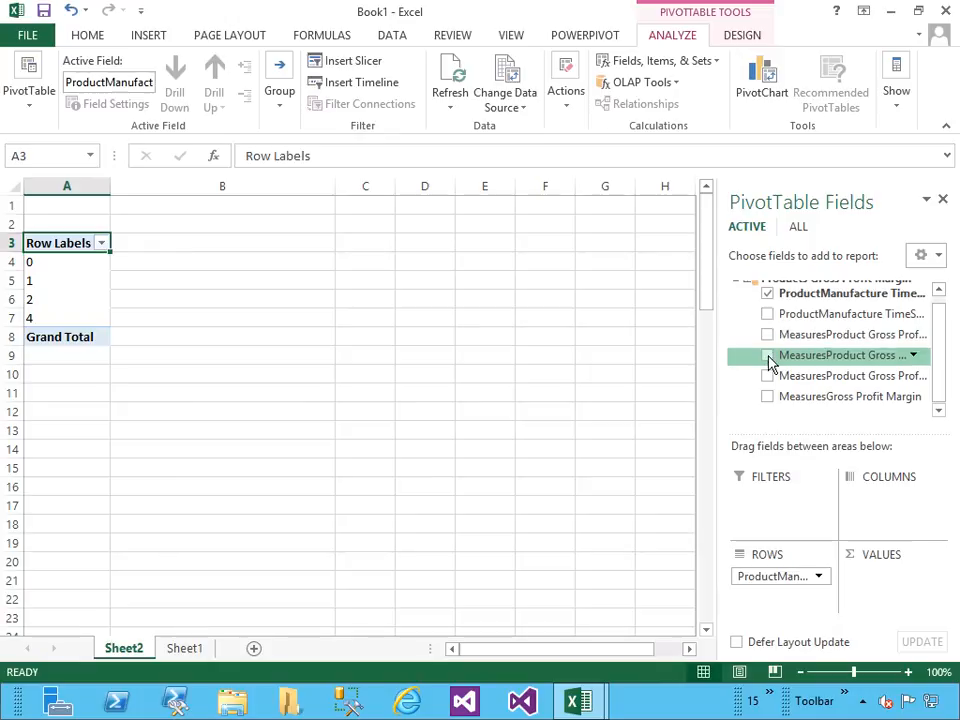
Add MeasuresGross Profit Margin as the PivotTable values and leave only Days to Manufacture in the rows
left_click(767, 355)
left_click(767, 396)
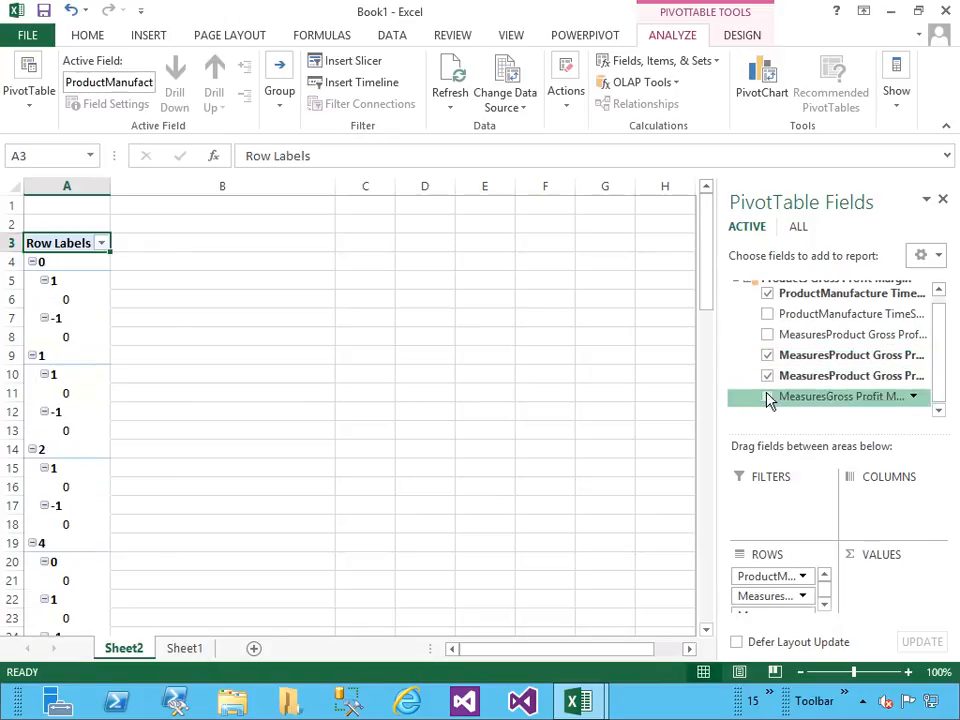
left_click(767, 356)
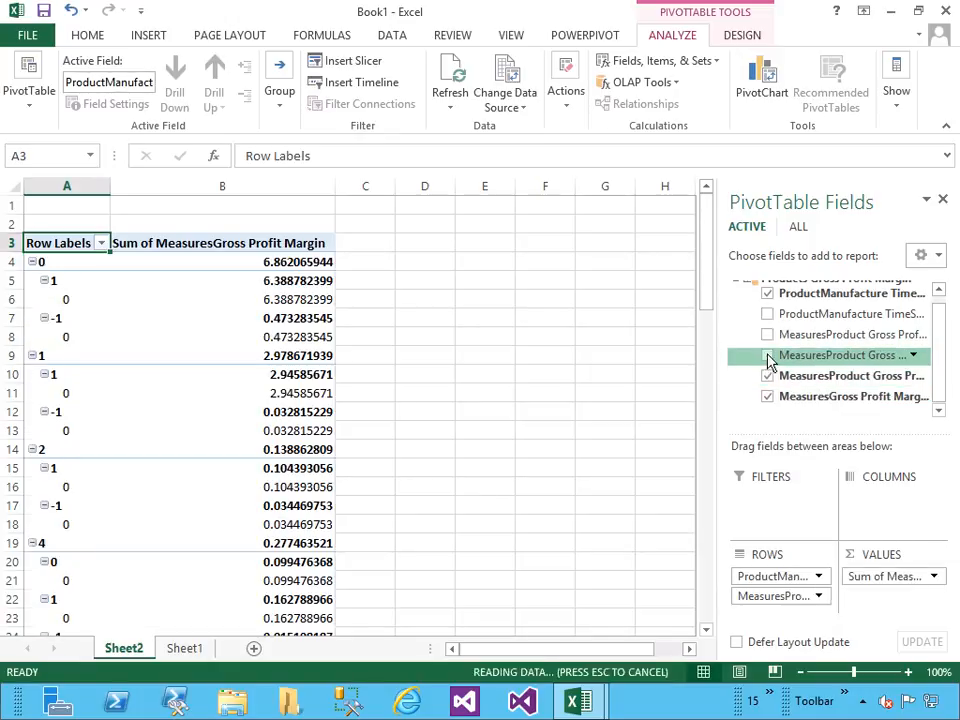
left_click(767, 376)
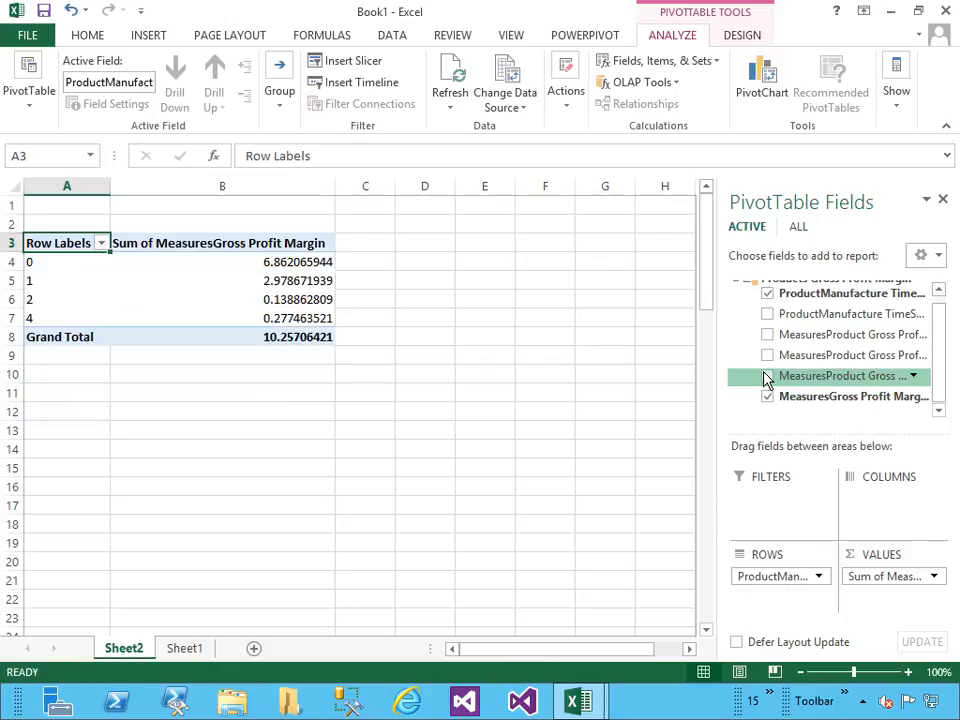
Replace Days to Manufacture with ProductManufacture TimeSubcategory in the PivotTable rows and select the Bib-Shorts row label
left_click(766, 293)
left_click(767, 315)
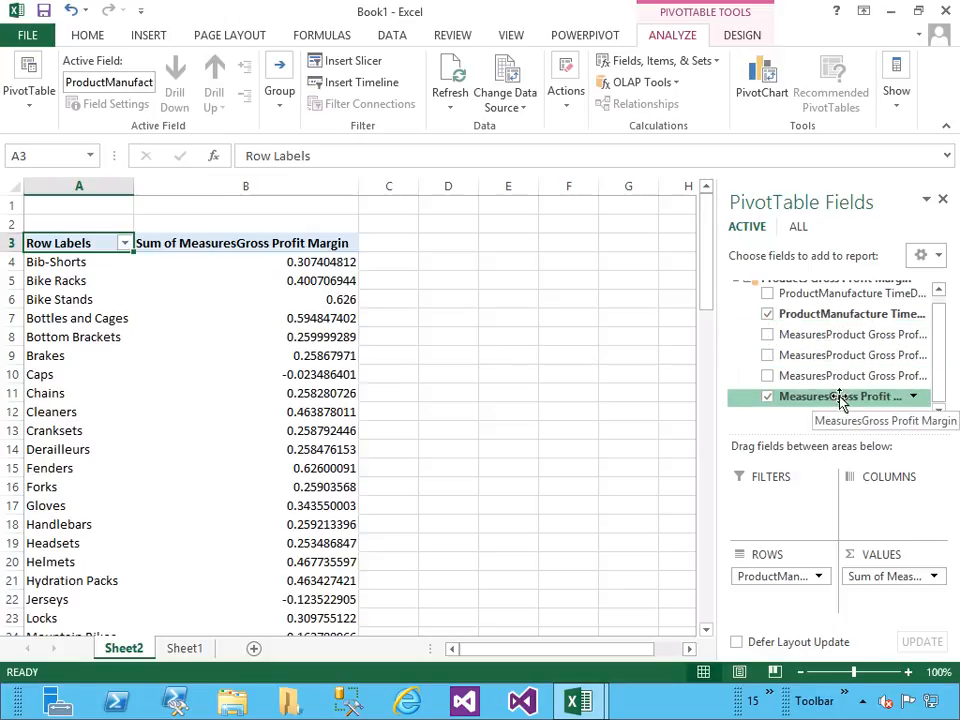
left_click(72, 264)
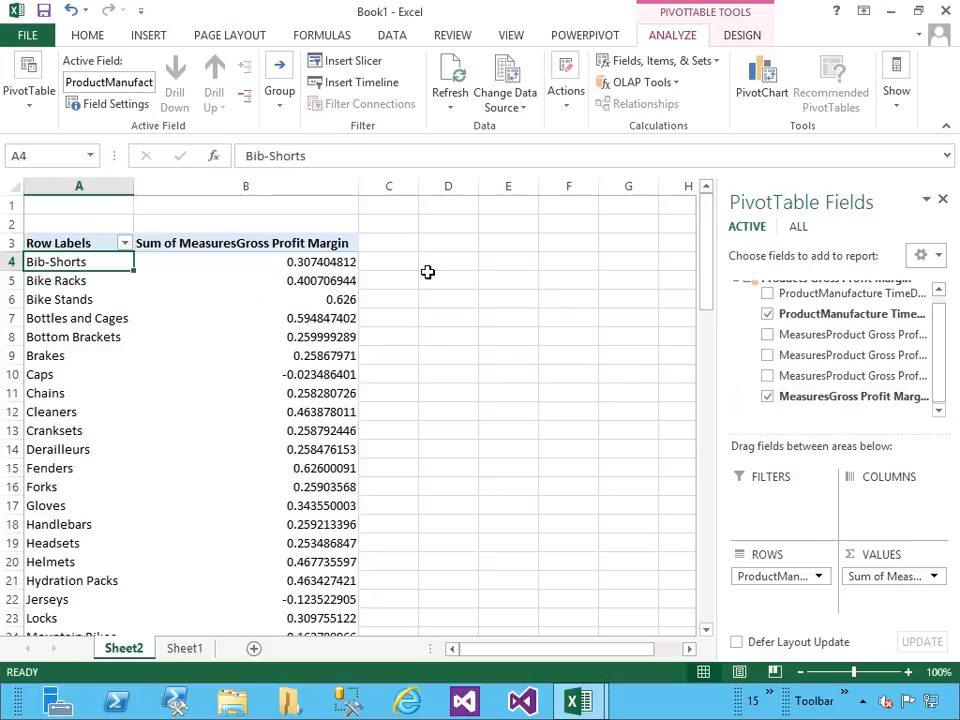